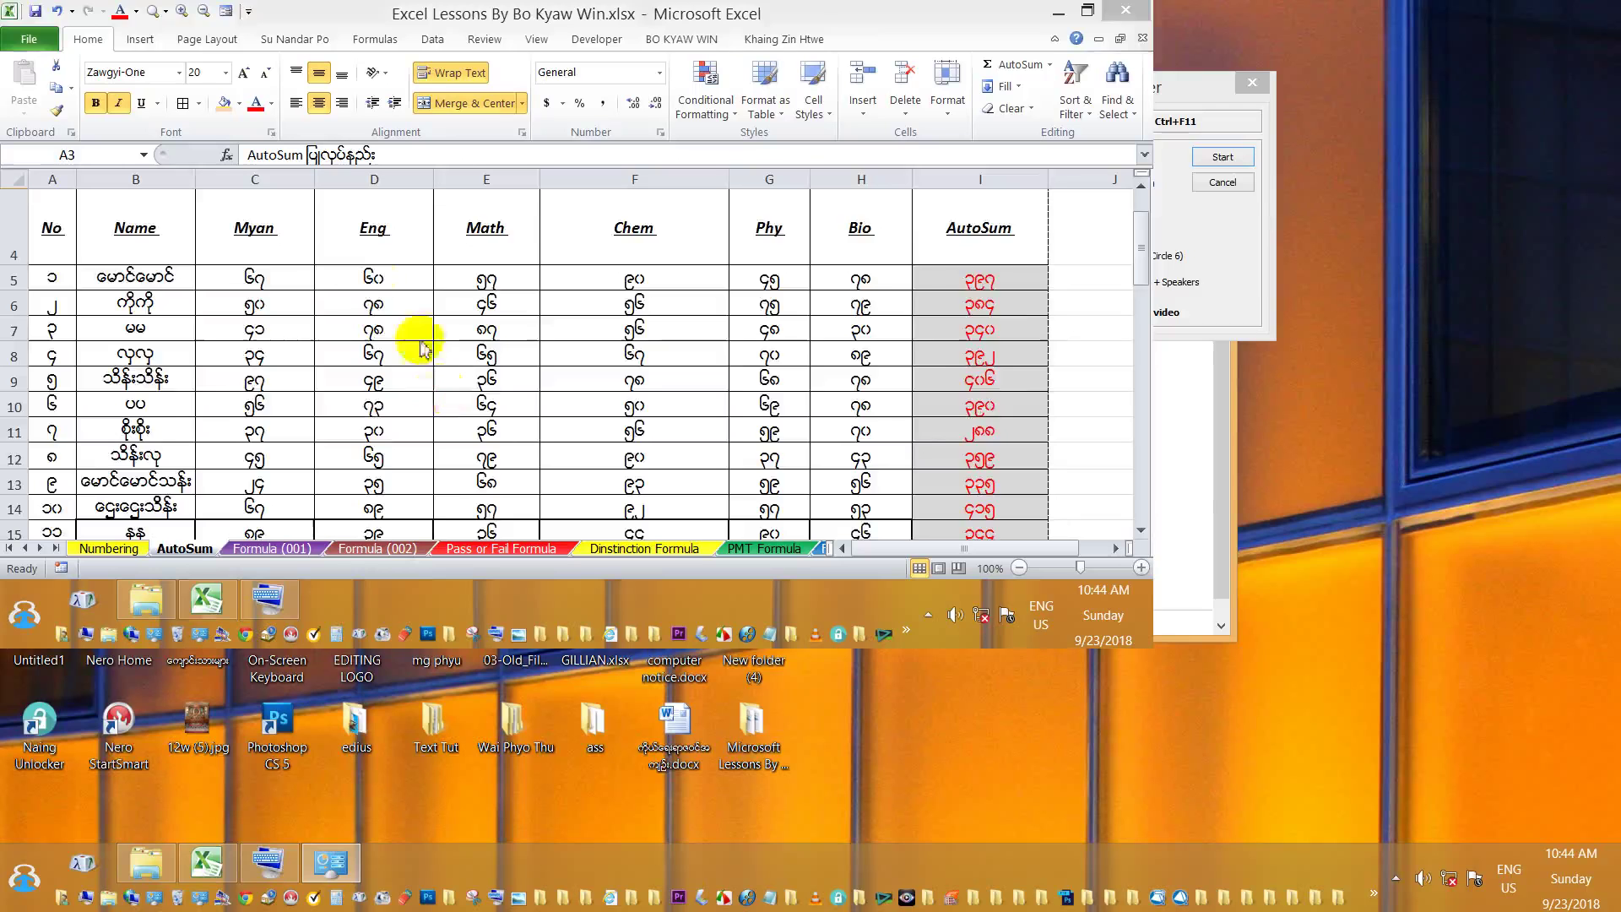
# Show the Formula (001) sheet at 80% zoom, then minimise the Excel workbook.
pyautogui.scroll(1, 392, 283)
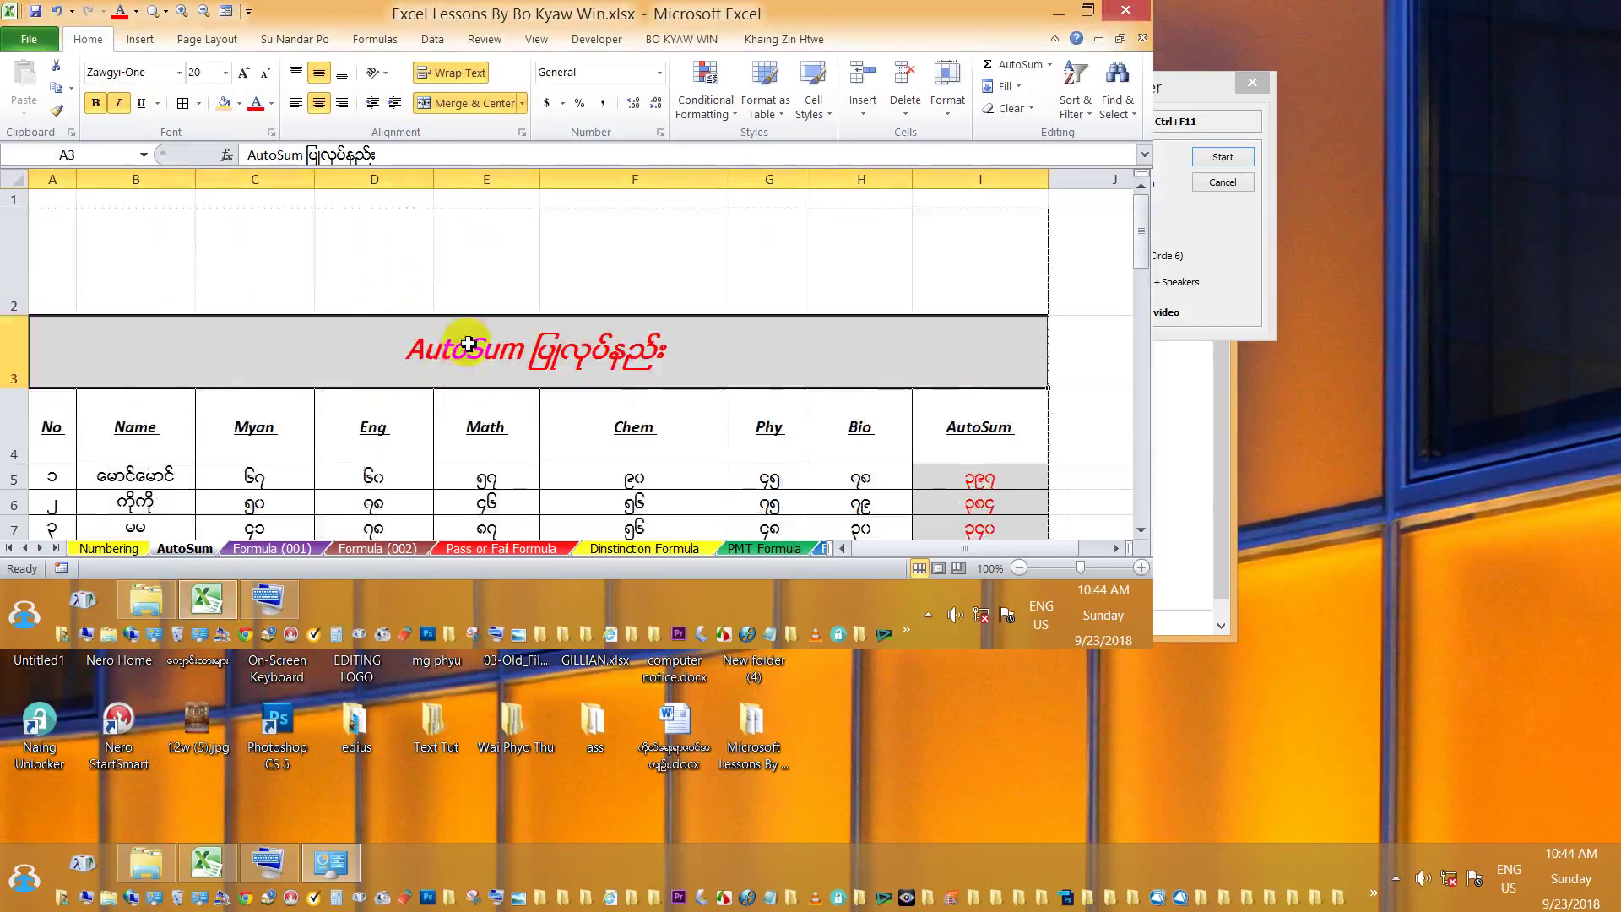
pyautogui.scroll(-1, 468, 344)
pyautogui.scroll(1, 467, 344)
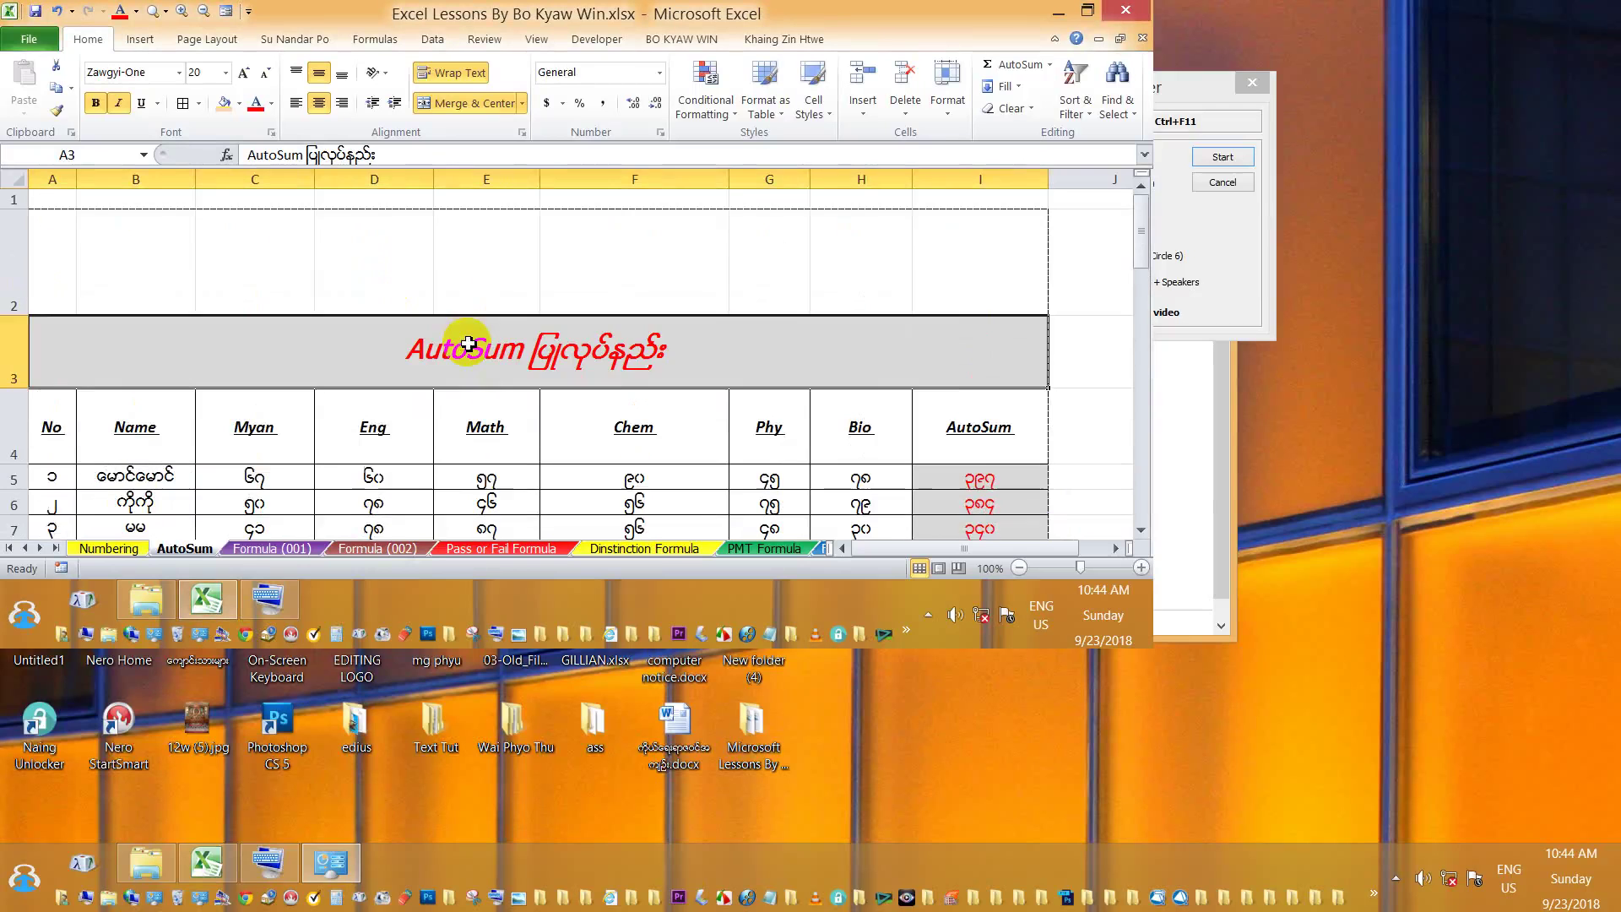
pyautogui.click(268, 549)
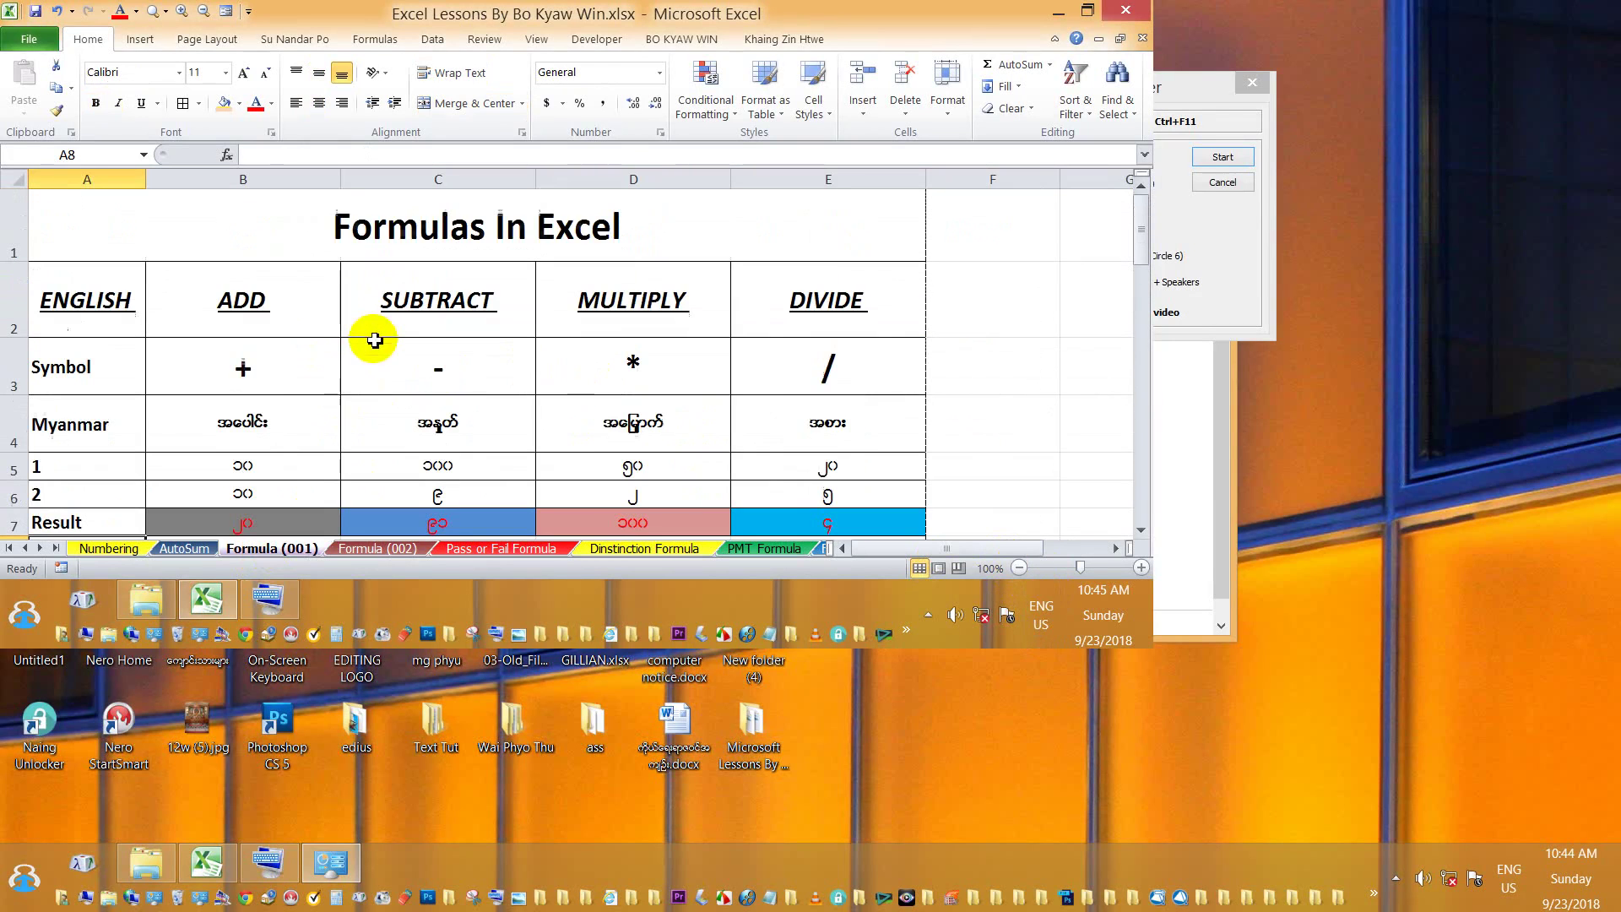
pyautogui.click(1020, 569)
pyautogui.click(1020, 568)
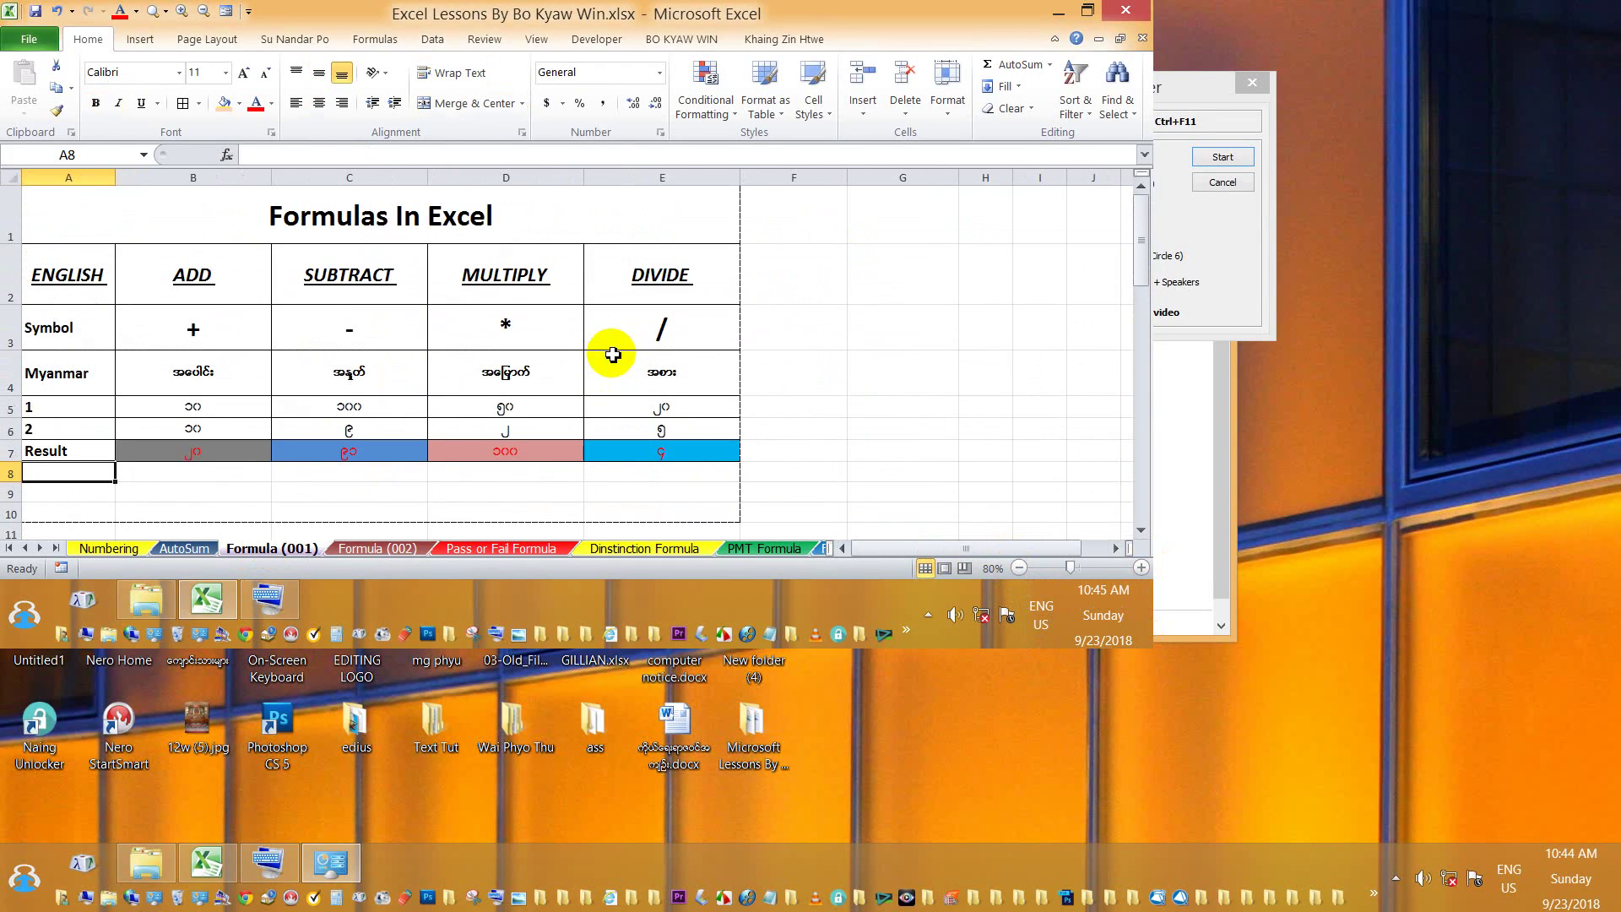
pyautogui.click(1058, 11)
# In the desktop's Screen Resolution settings, choose 1600 × 1024 instead of 1366 × 768.
pyautogui.click(730, 262)
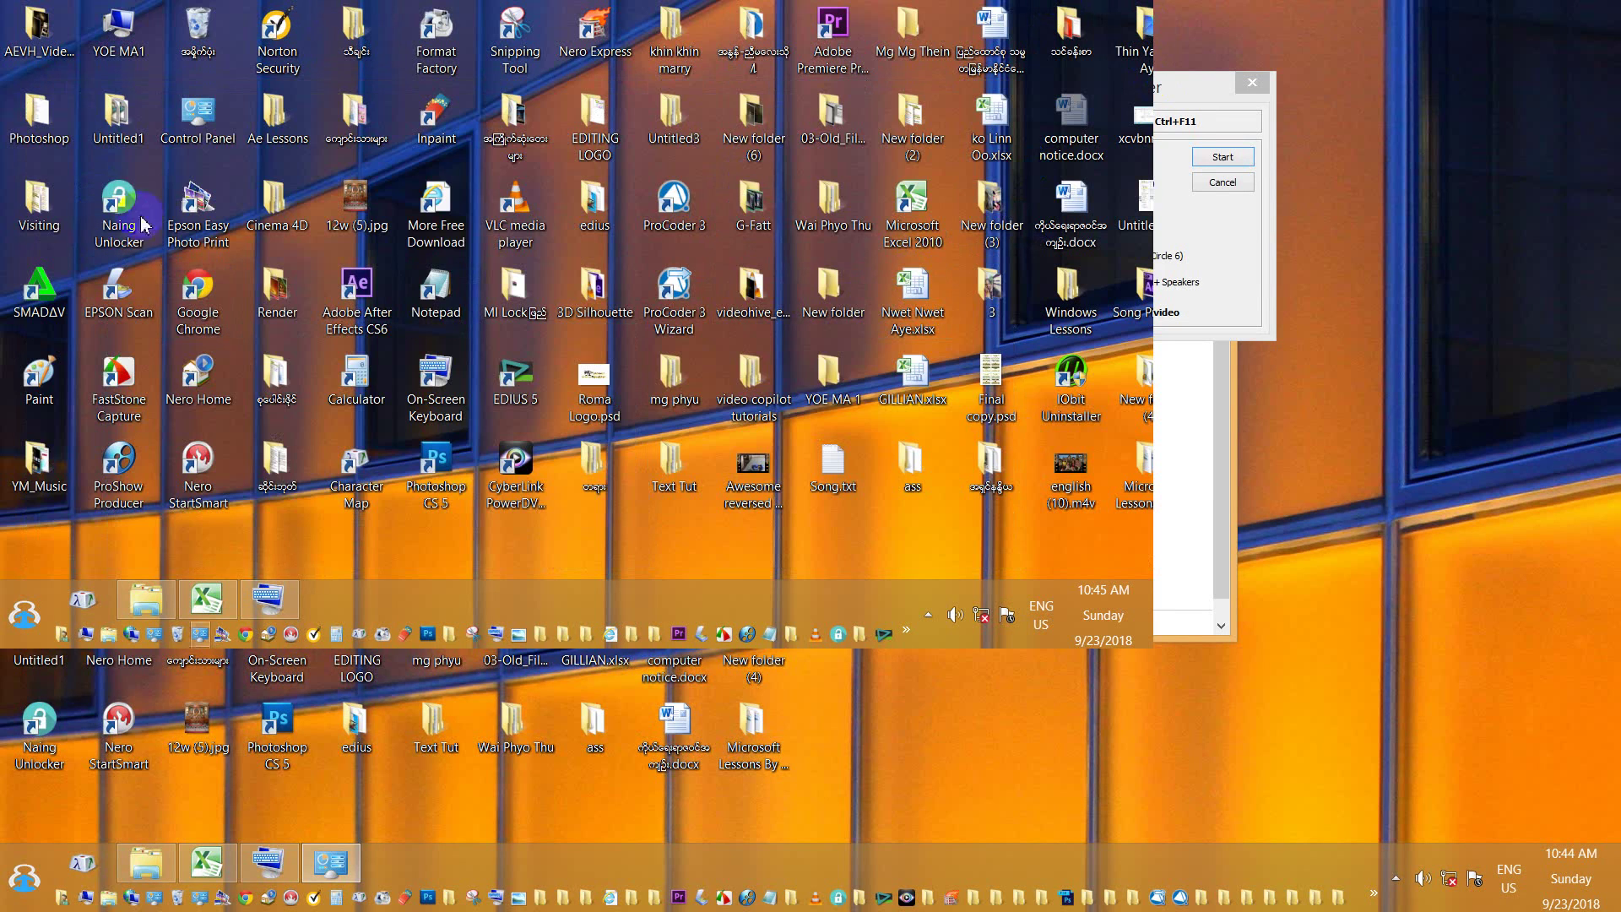
pyautogui.rightClick(878, 527)
pyautogui.moveTo(910, 464)
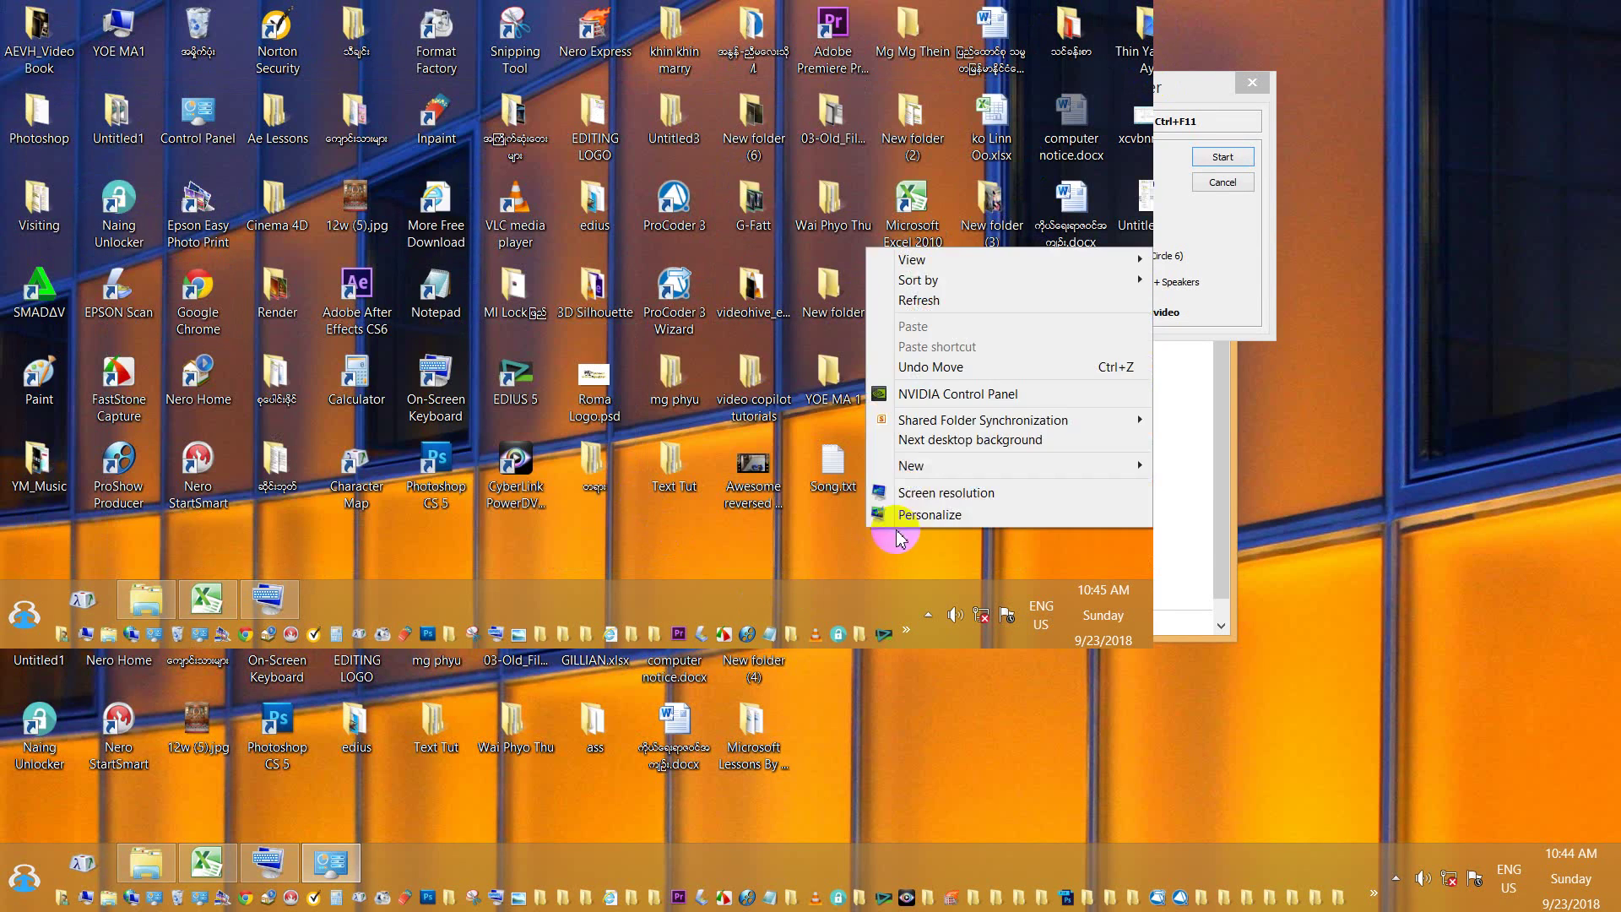
pyautogui.click(921, 493)
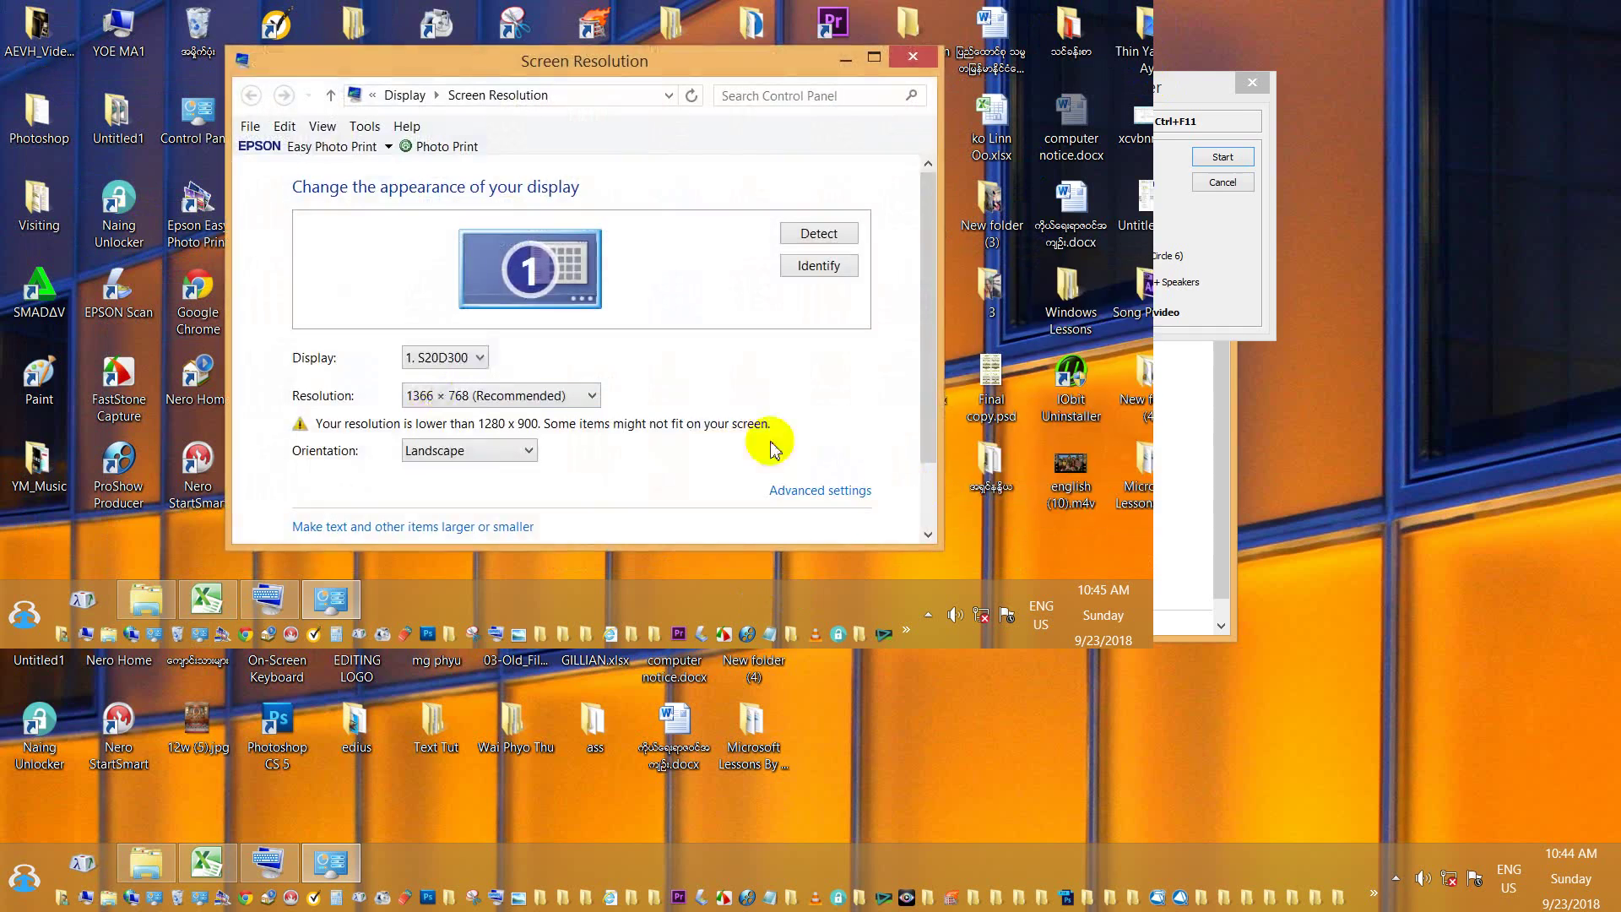
pyautogui.click(478, 357)
pyautogui.click(473, 378)
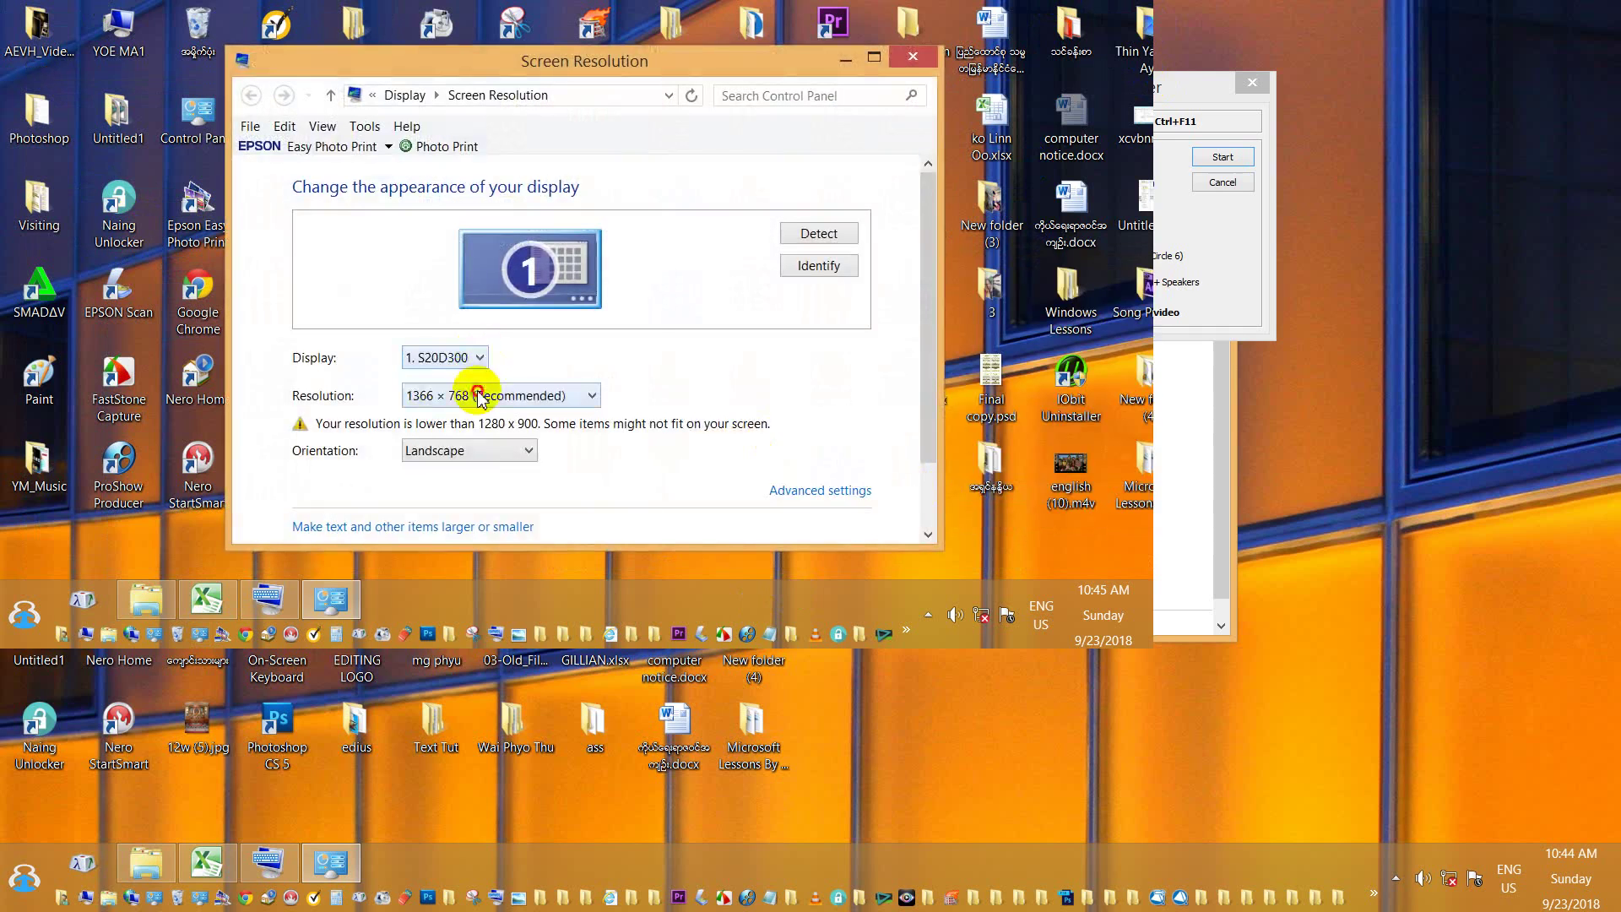
pyautogui.click(470, 395)
pyautogui.moveTo(427, 431); pyautogui.dragTo(432, 401)
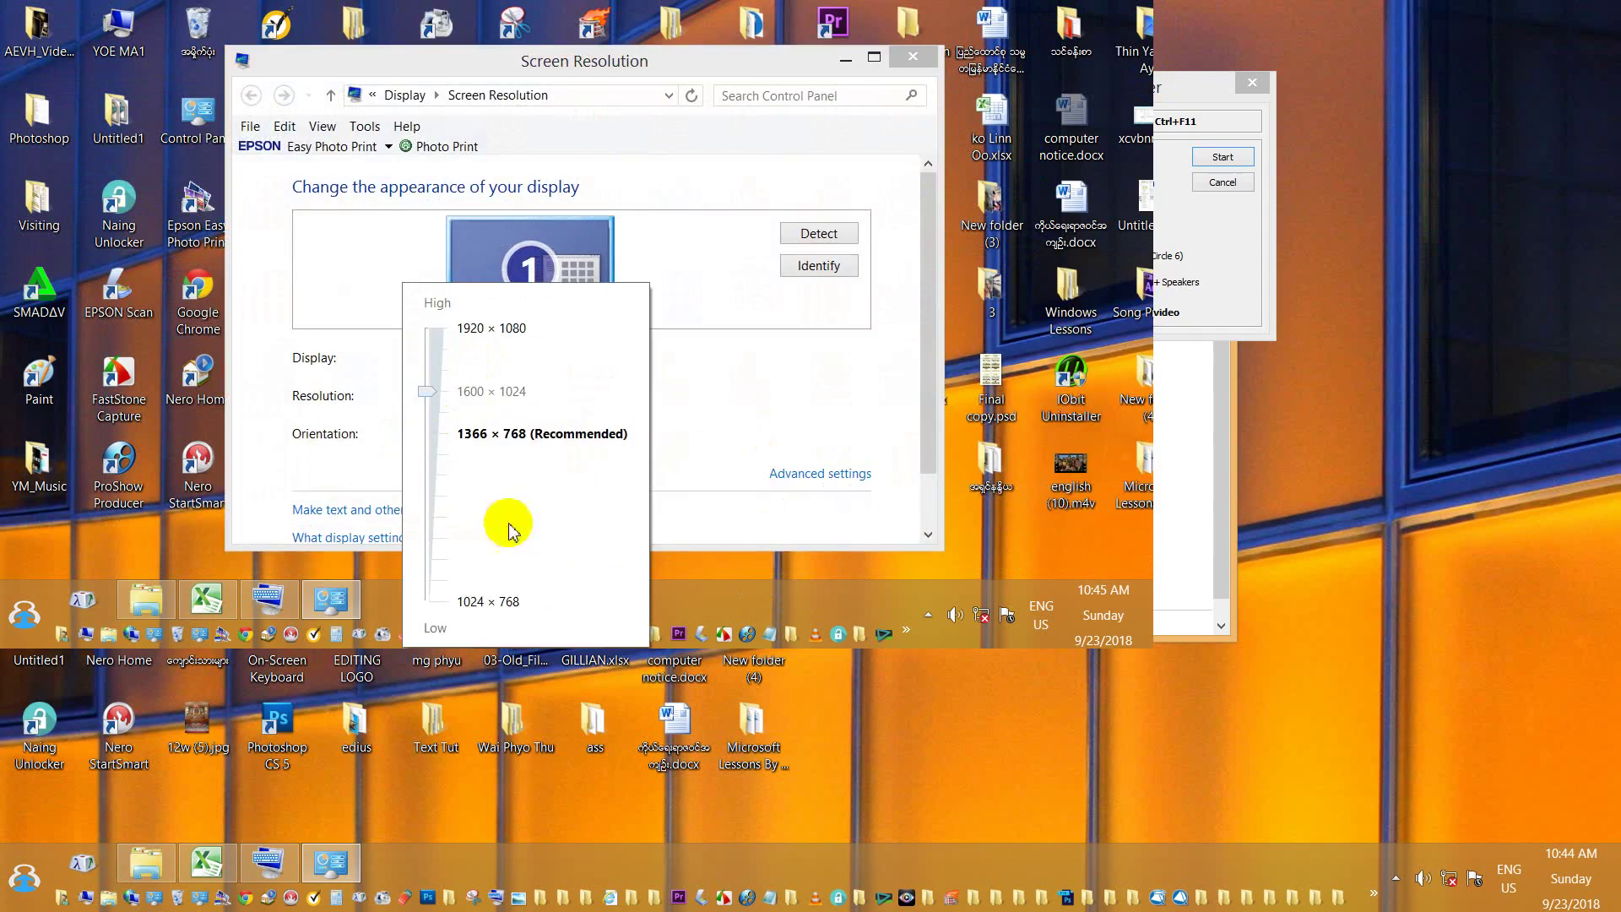
pyautogui.click(747, 473)
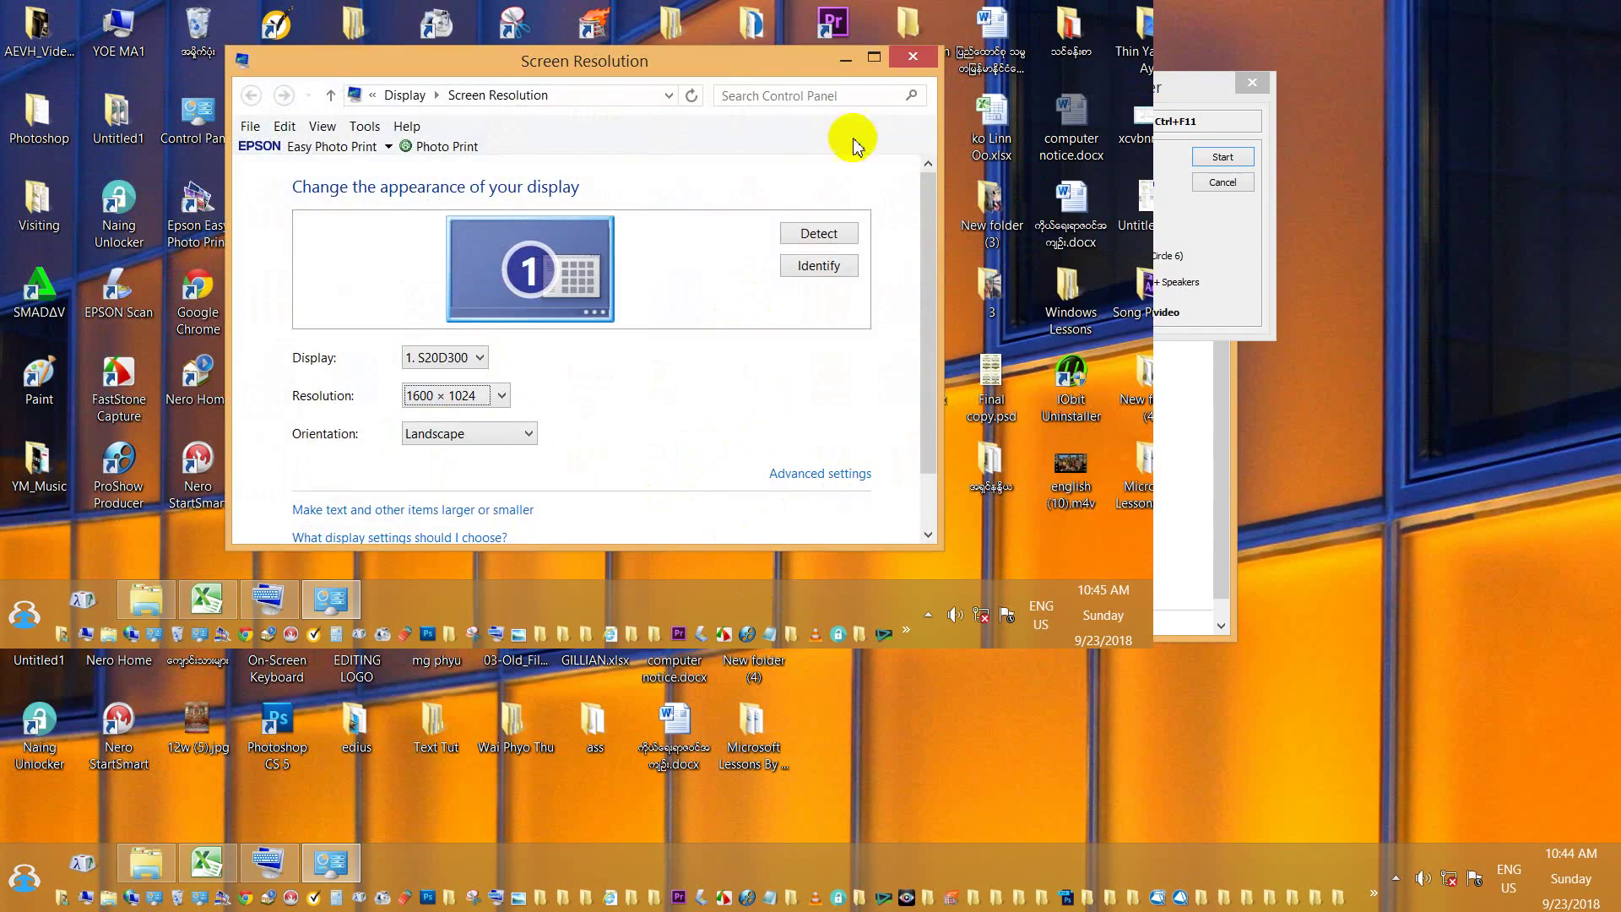
# Apply and keep the 1600 × 1024 resolution, close the settings and refresh the desktop.
pyautogui.moveTo(731, 55); pyautogui.dragTo(624, 21)
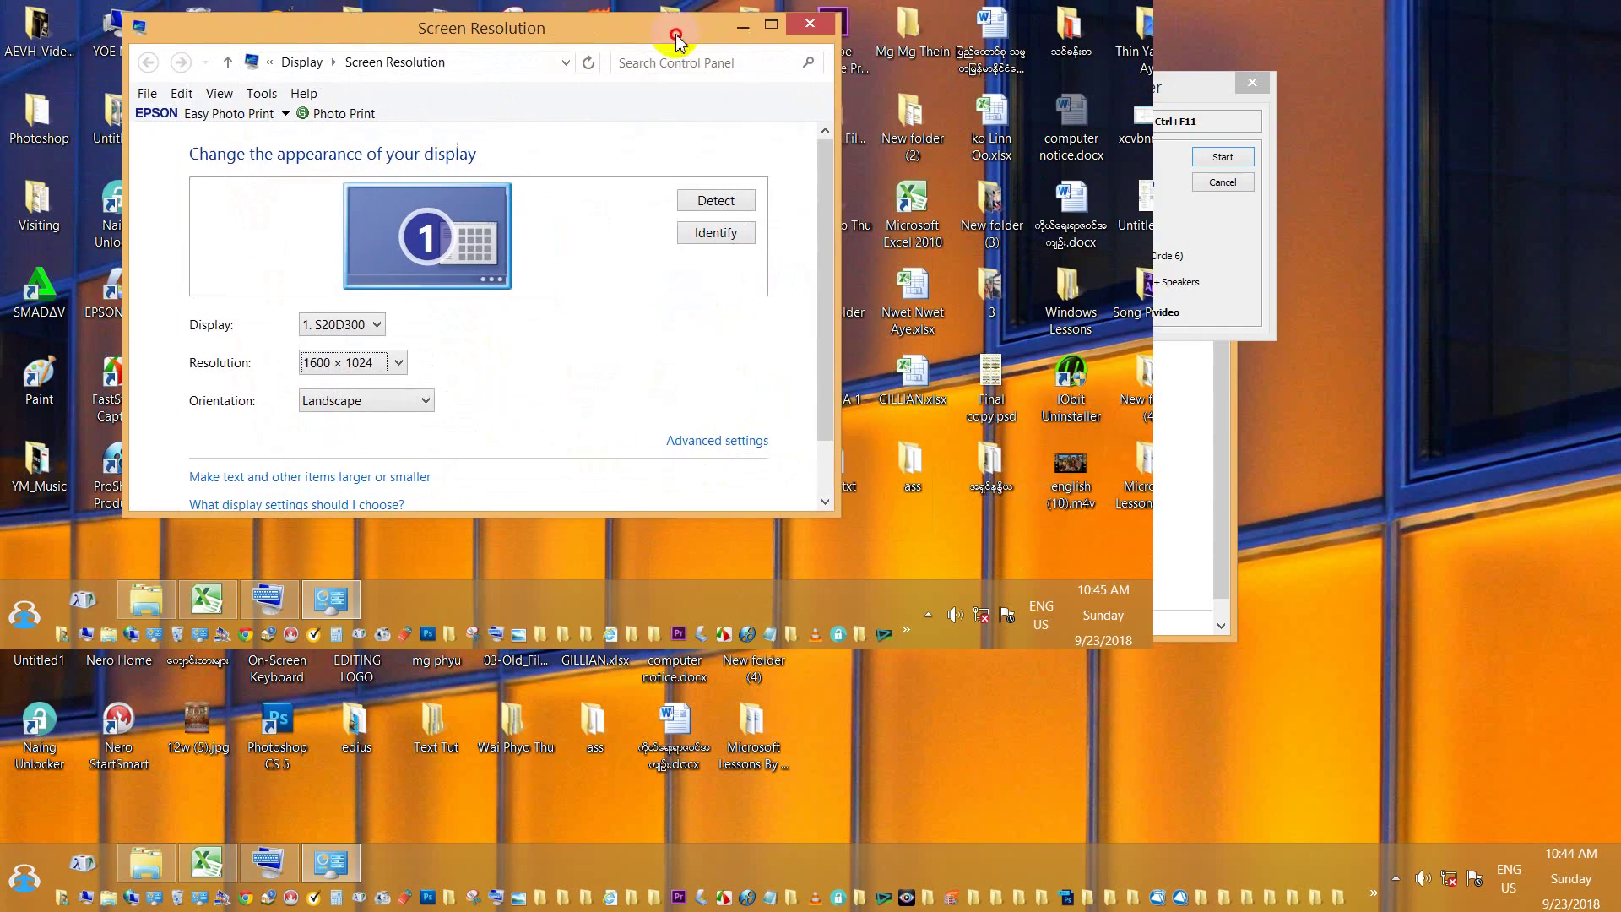
pyautogui.click(697, 445)
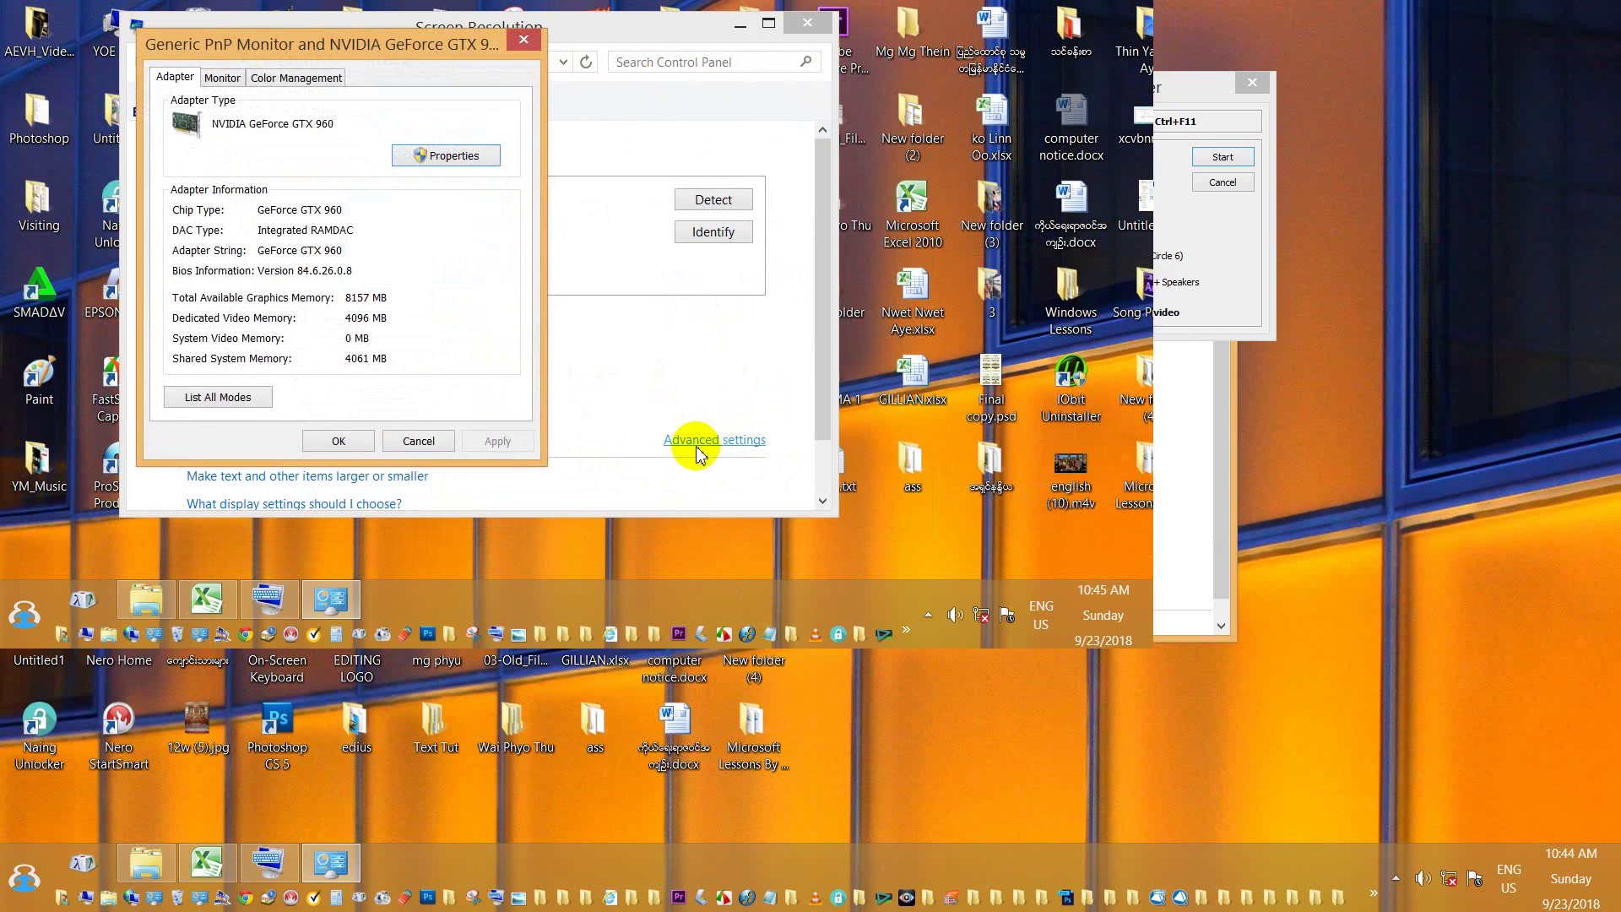
pyautogui.click(341, 441)
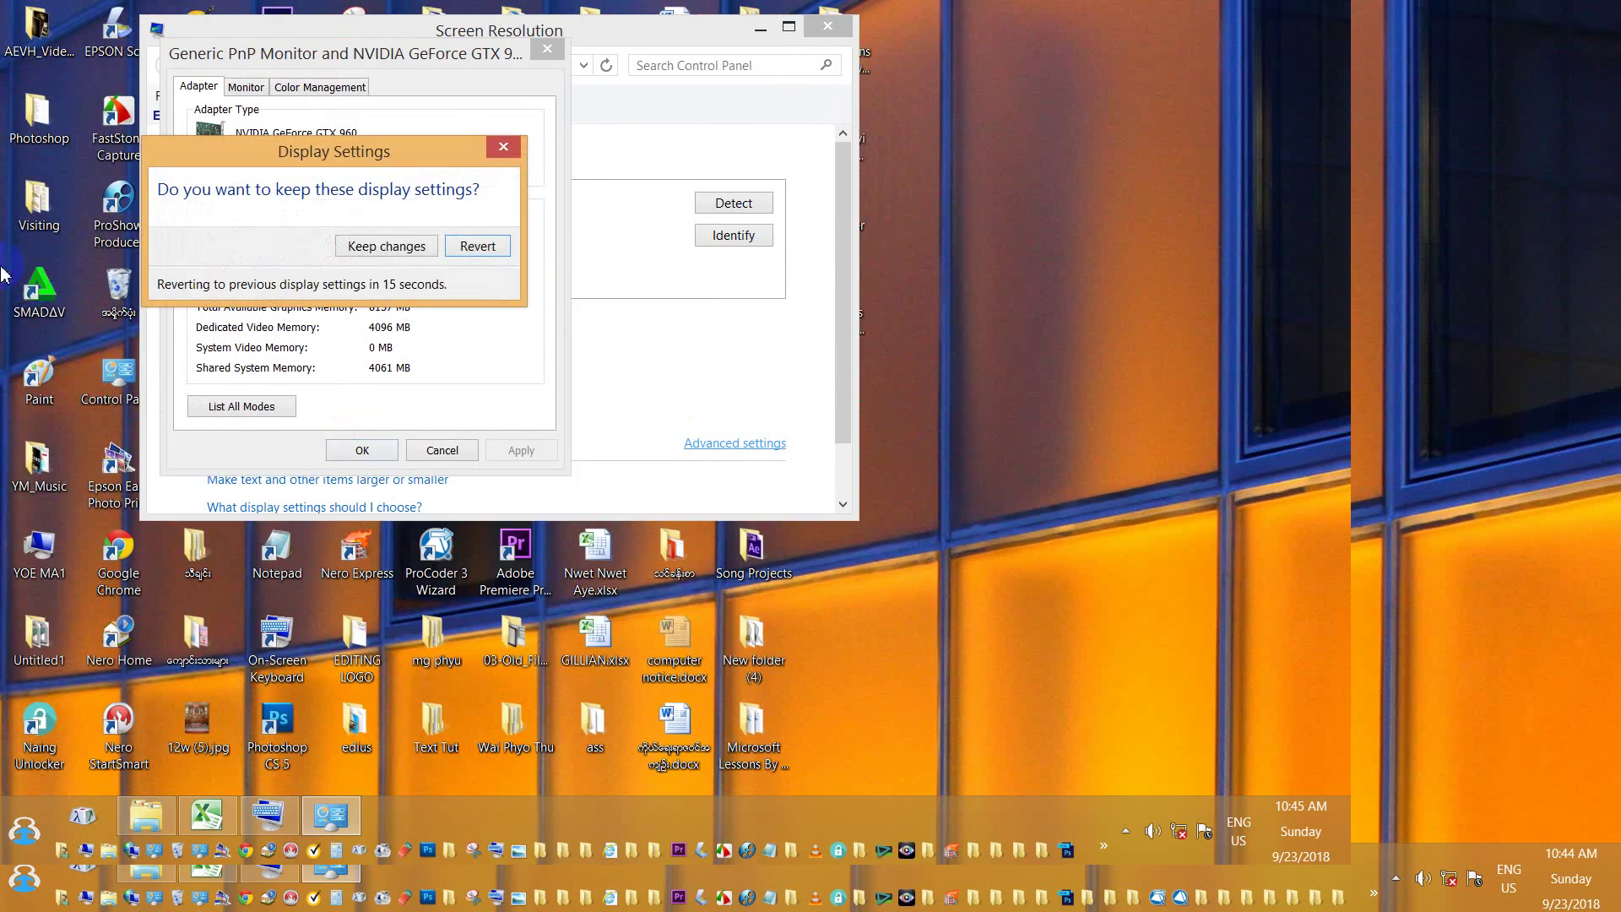
pyautogui.click(369, 253)
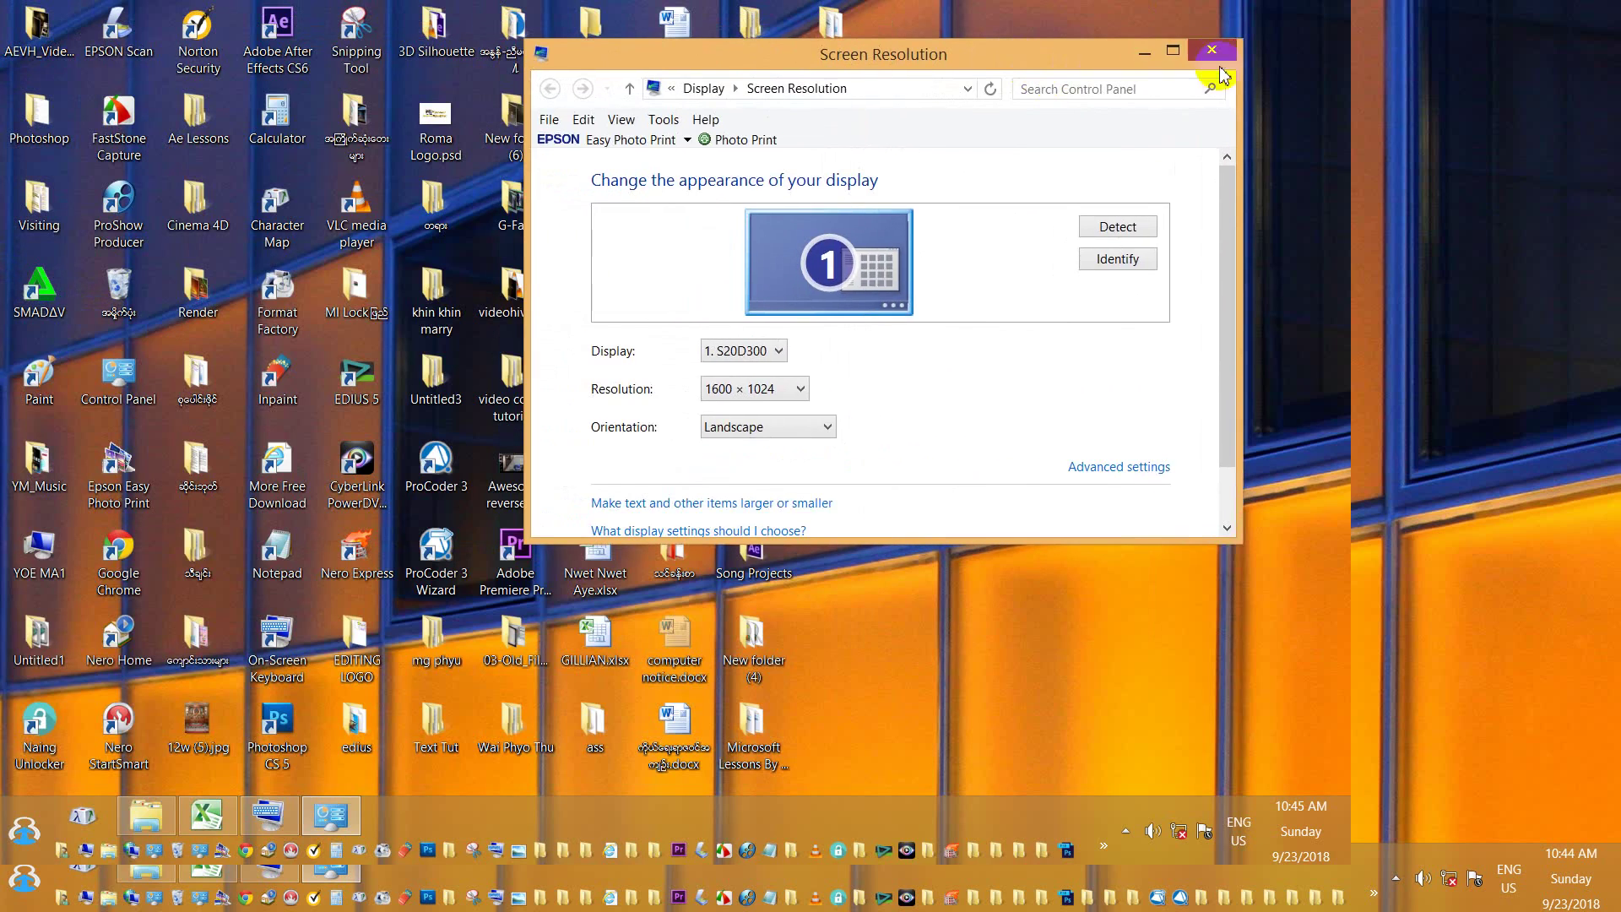
pyautogui.click(1164, 46)
pyautogui.rightClick(1179, 253)
pyautogui.click(1131, 282)
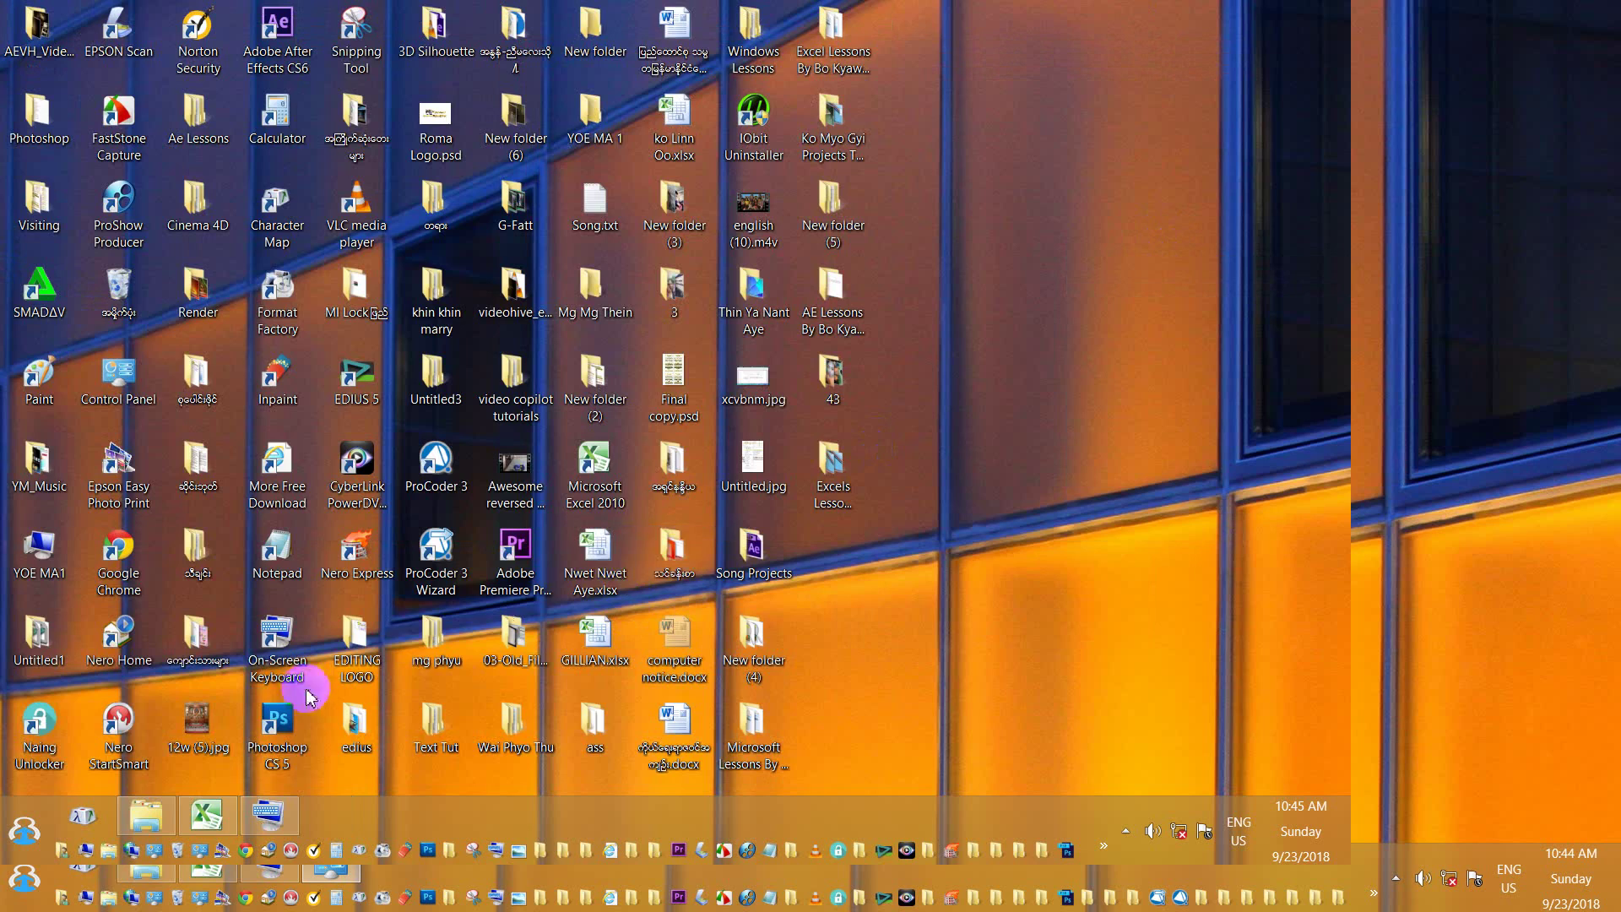
pyautogui.click(235, 813)
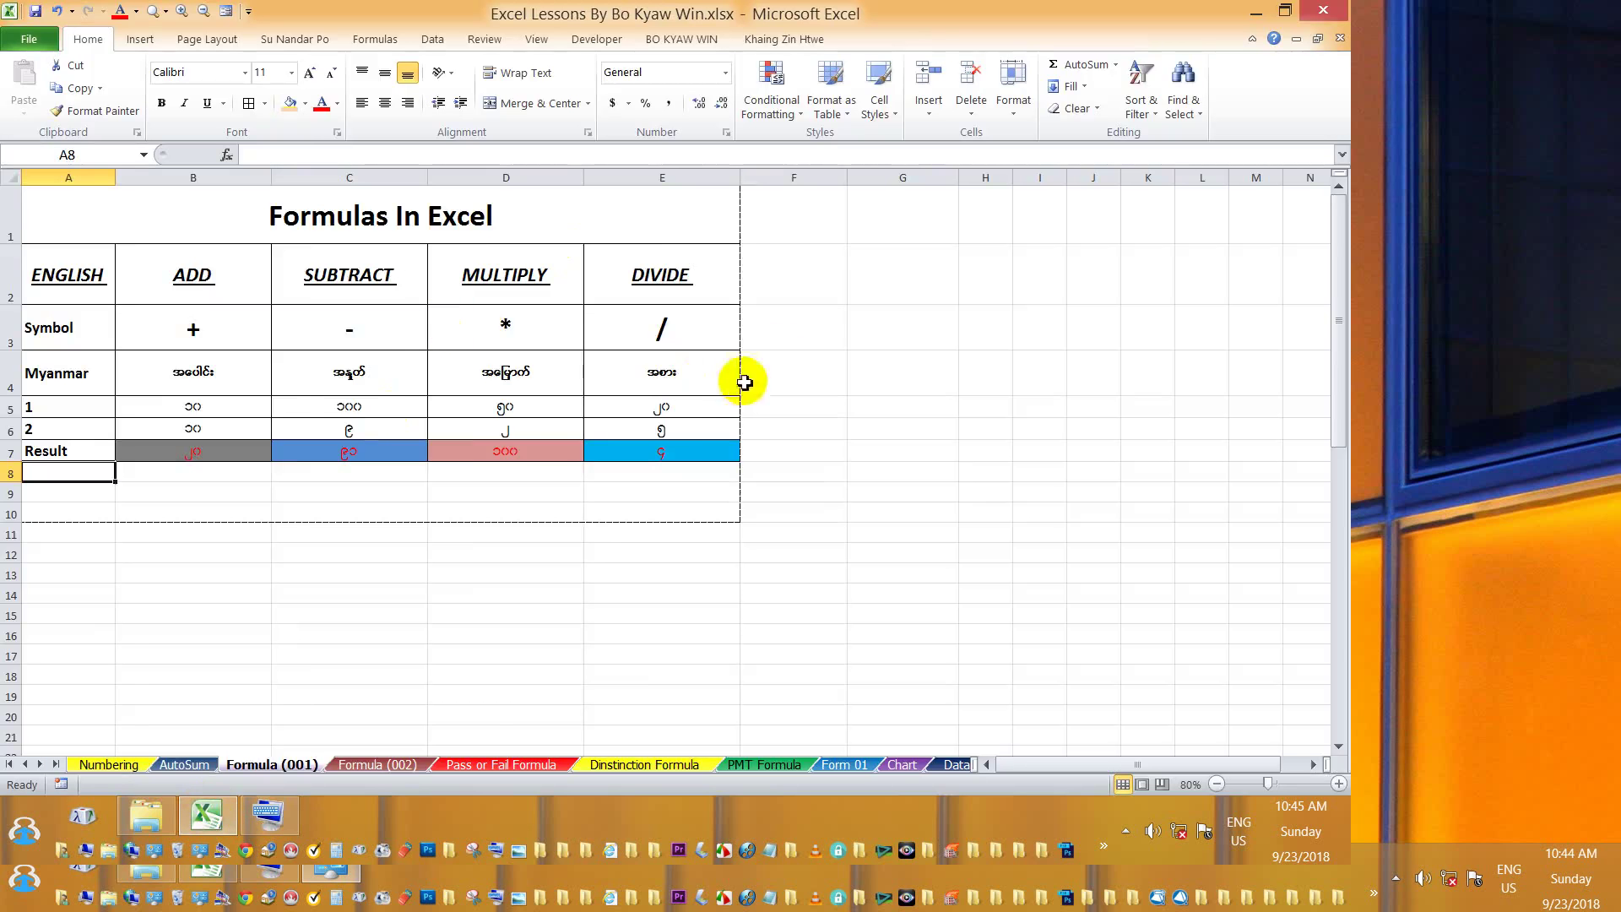
pyautogui.click(845, 363)
pyautogui.click(1339, 783)
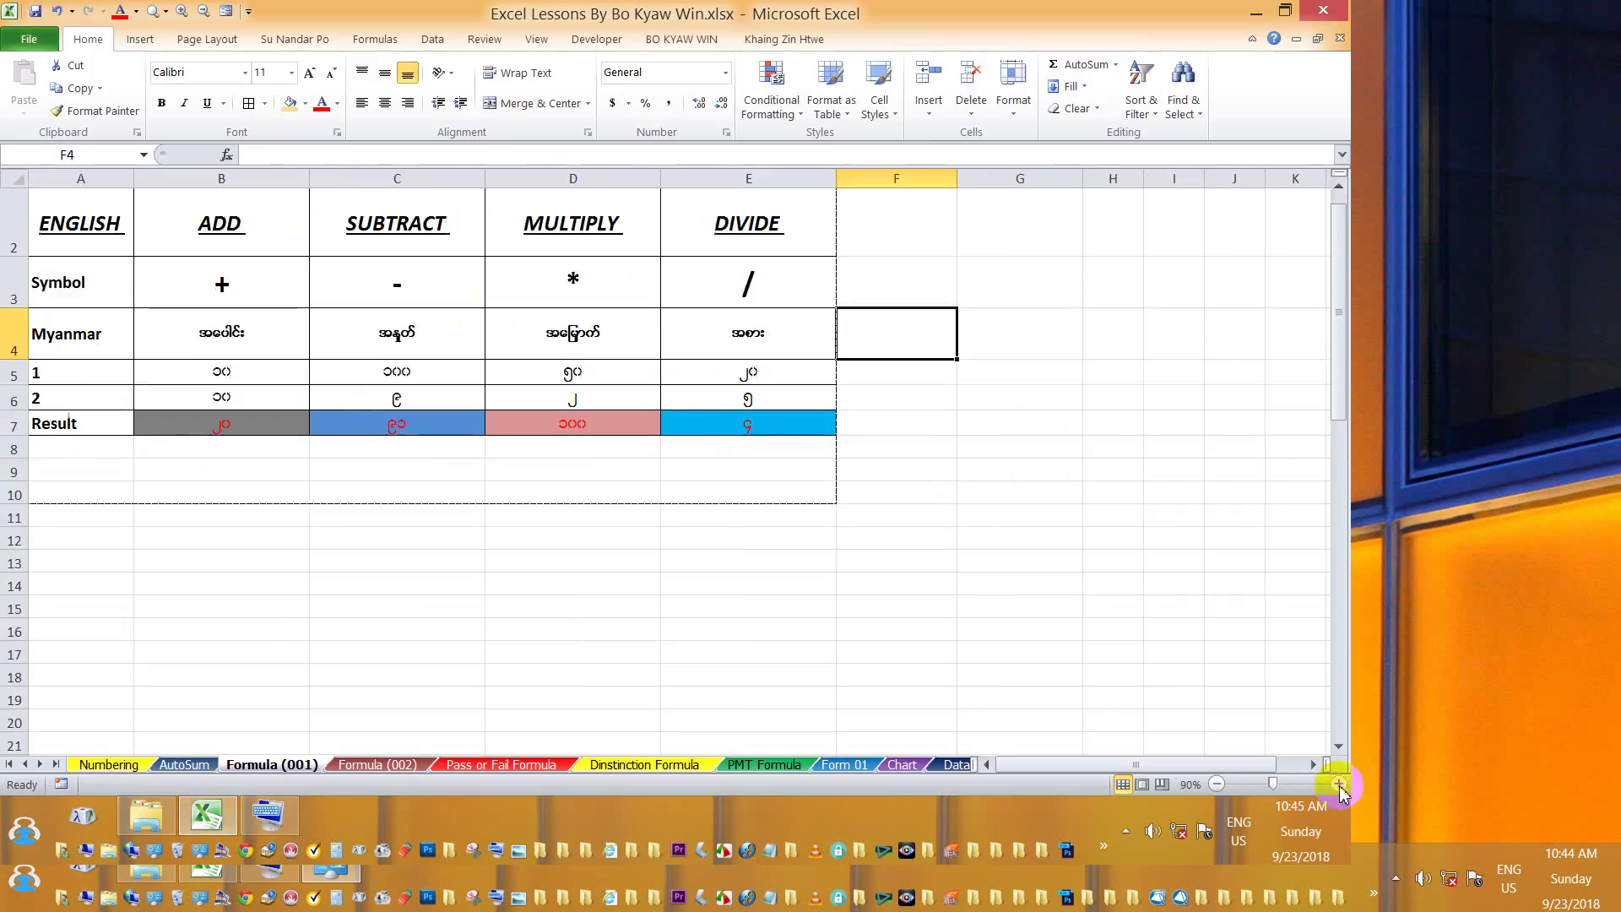
pyautogui.scroll(1, 169, 333)
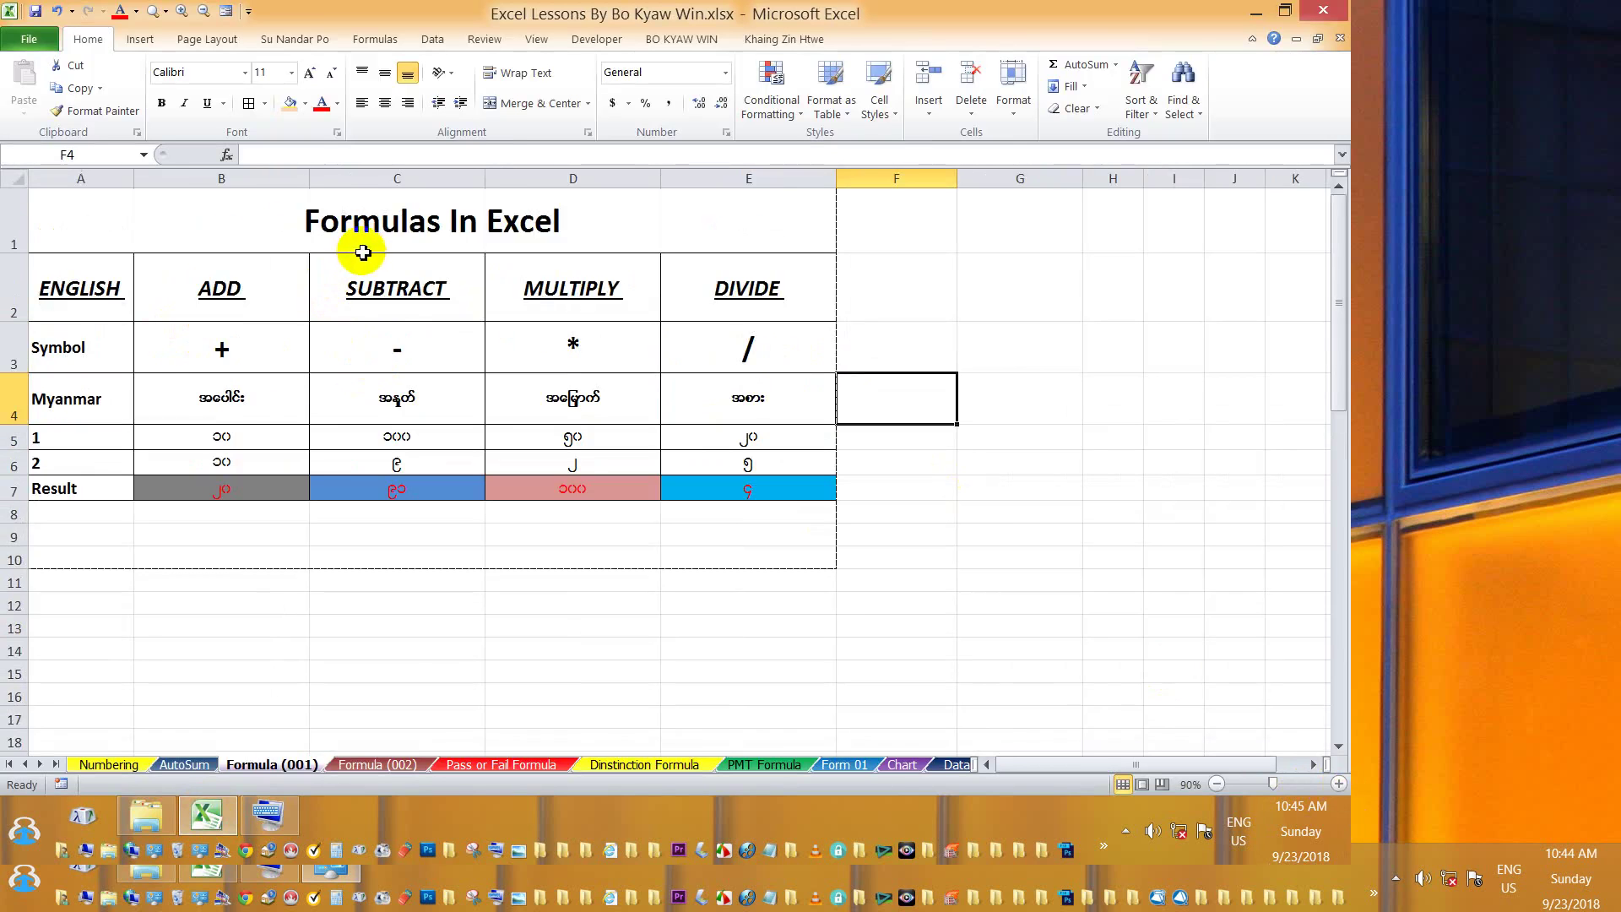
pyautogui.click(380, 227)
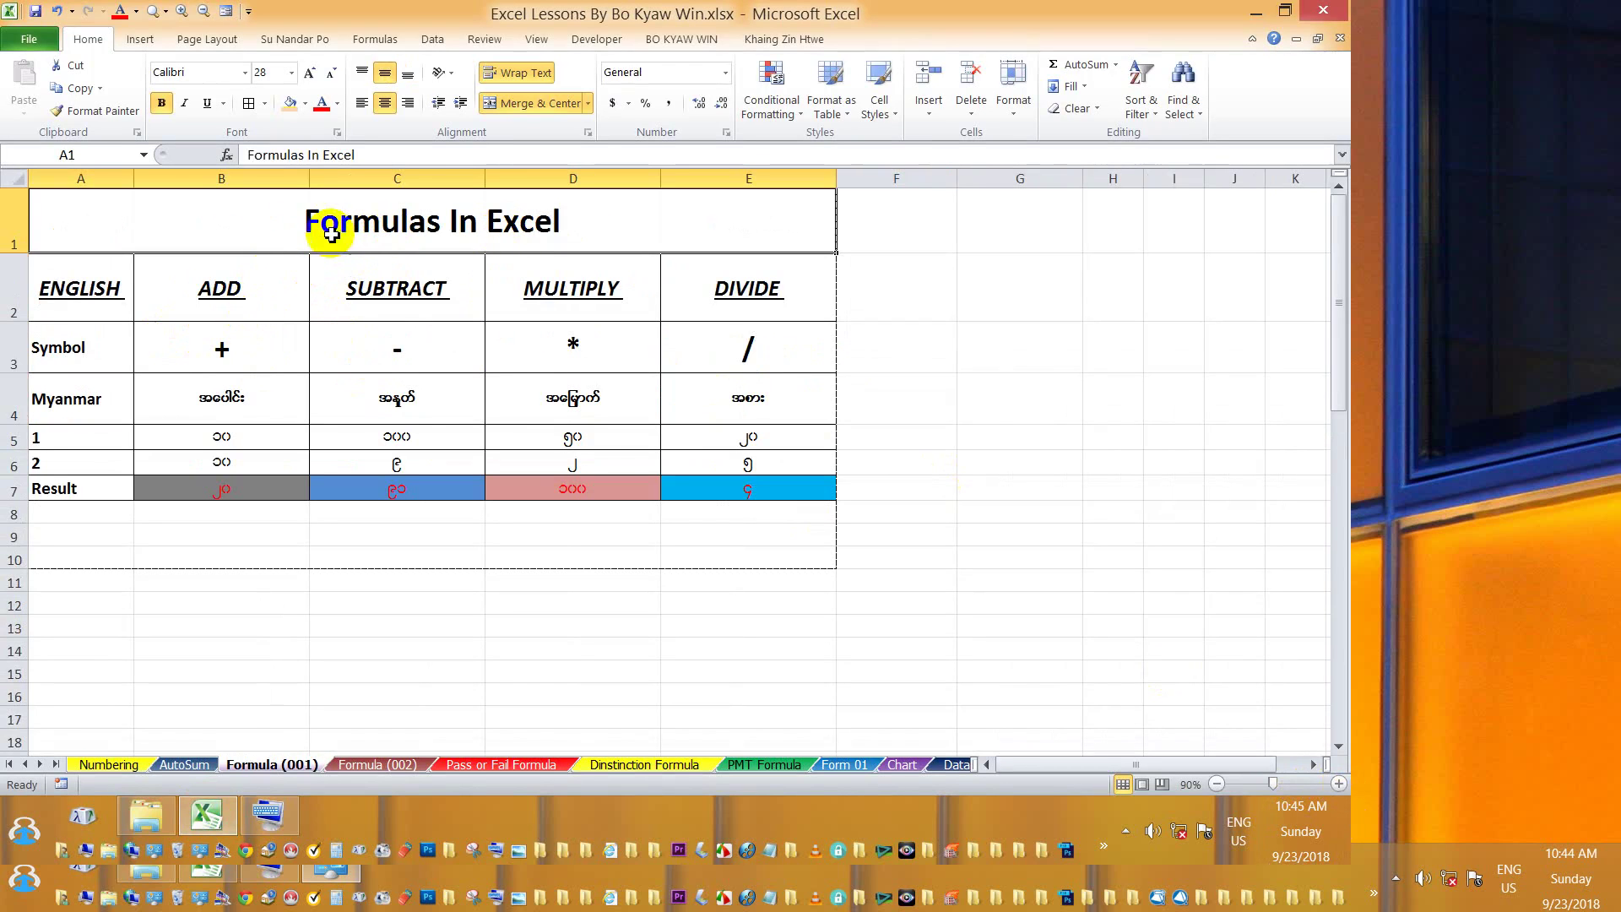
pyautogui.click(220, 297)
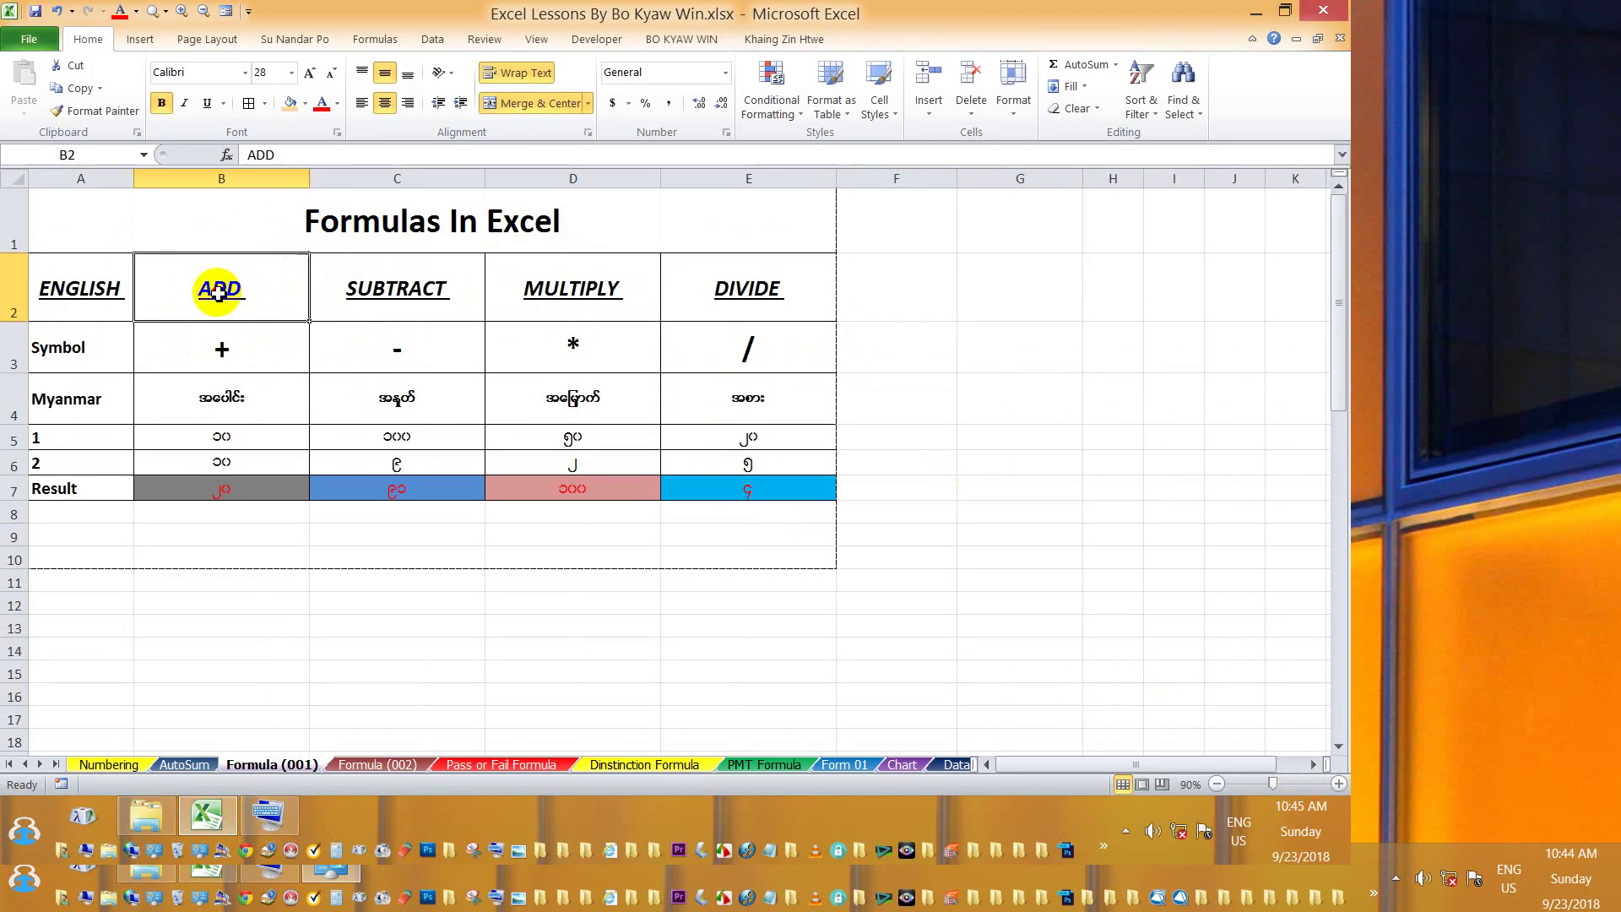
pyautogui.click(80, 301)
pyautogui.click(208, 296)
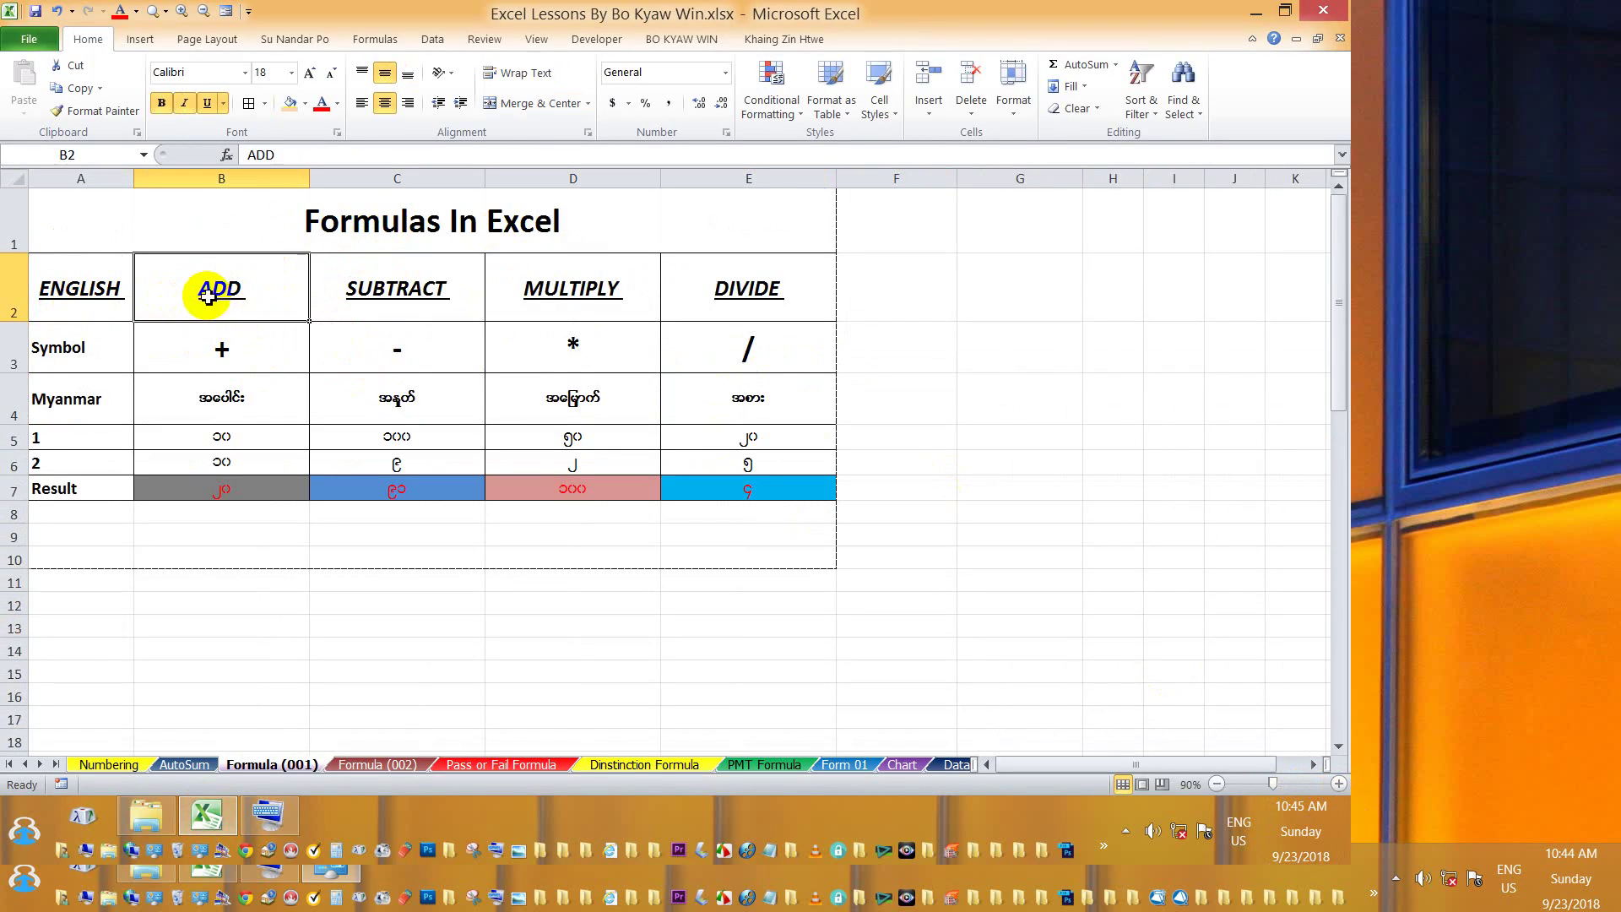
pyautogui.click(380, 294)
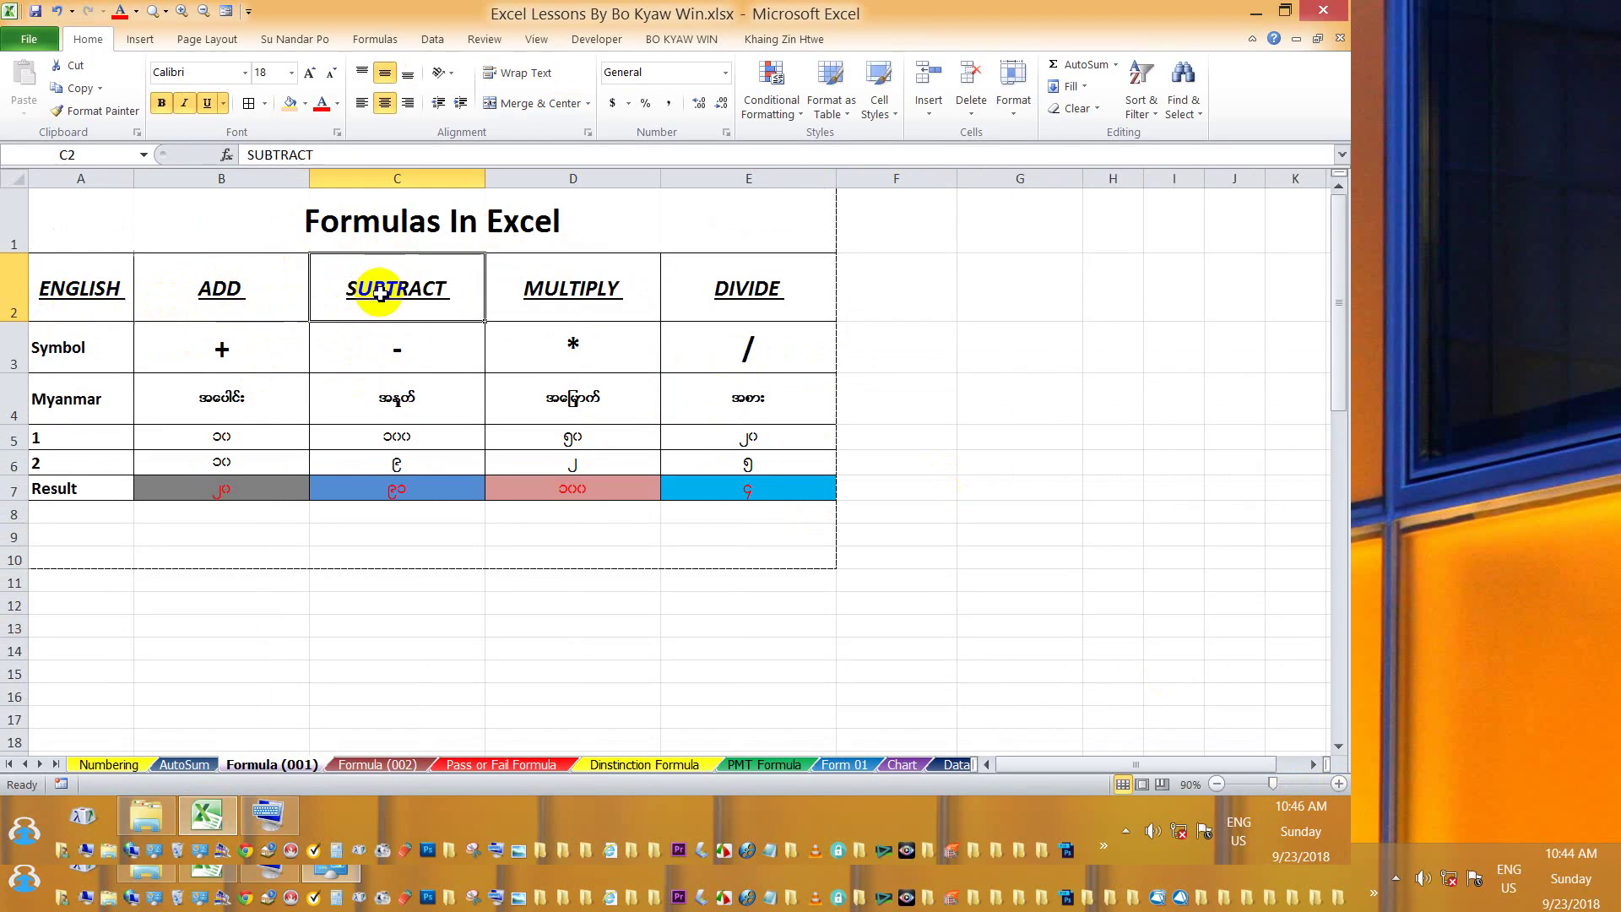
pyautogui.click(562, 279)
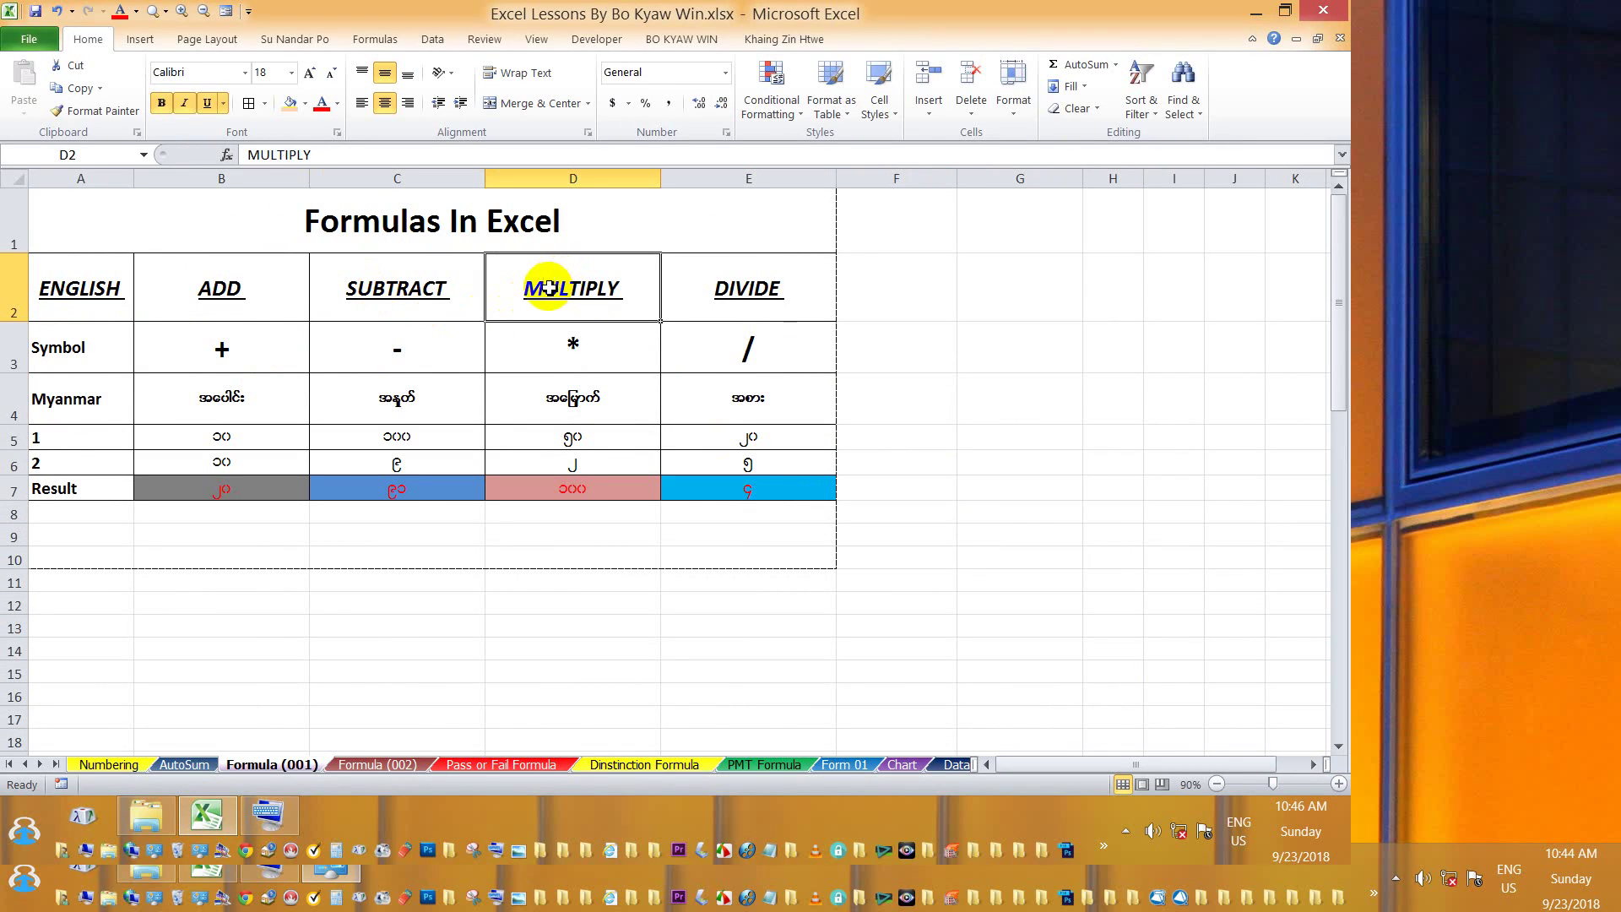
pyautogui.click(765, 297)
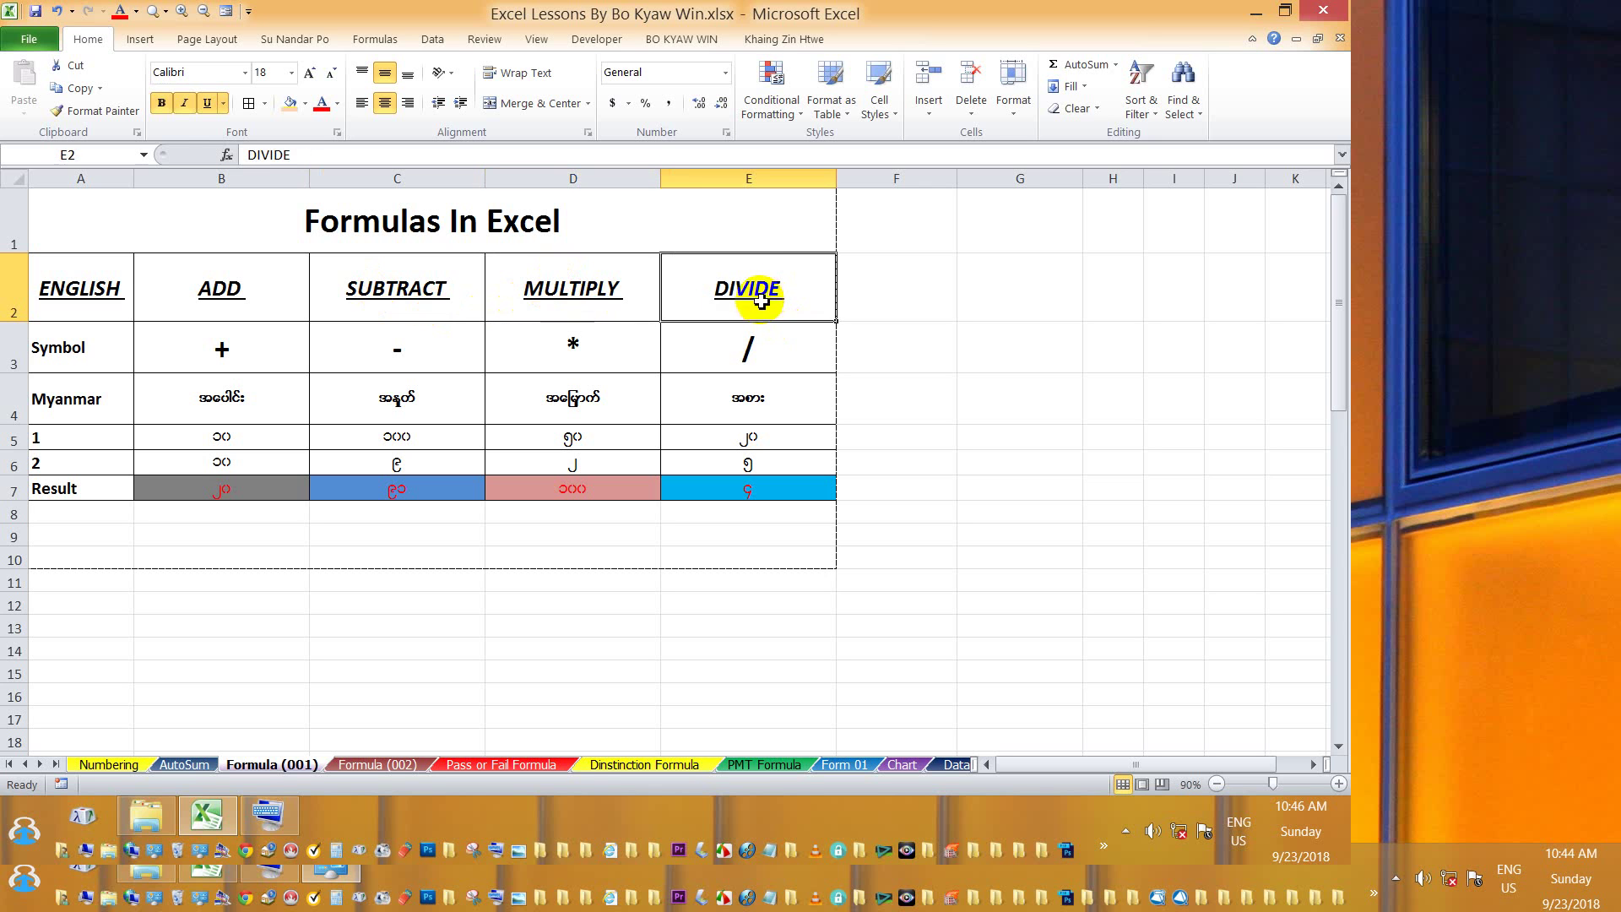
pyautogui.click(84, 348)
pyautogui.click(207, 356)
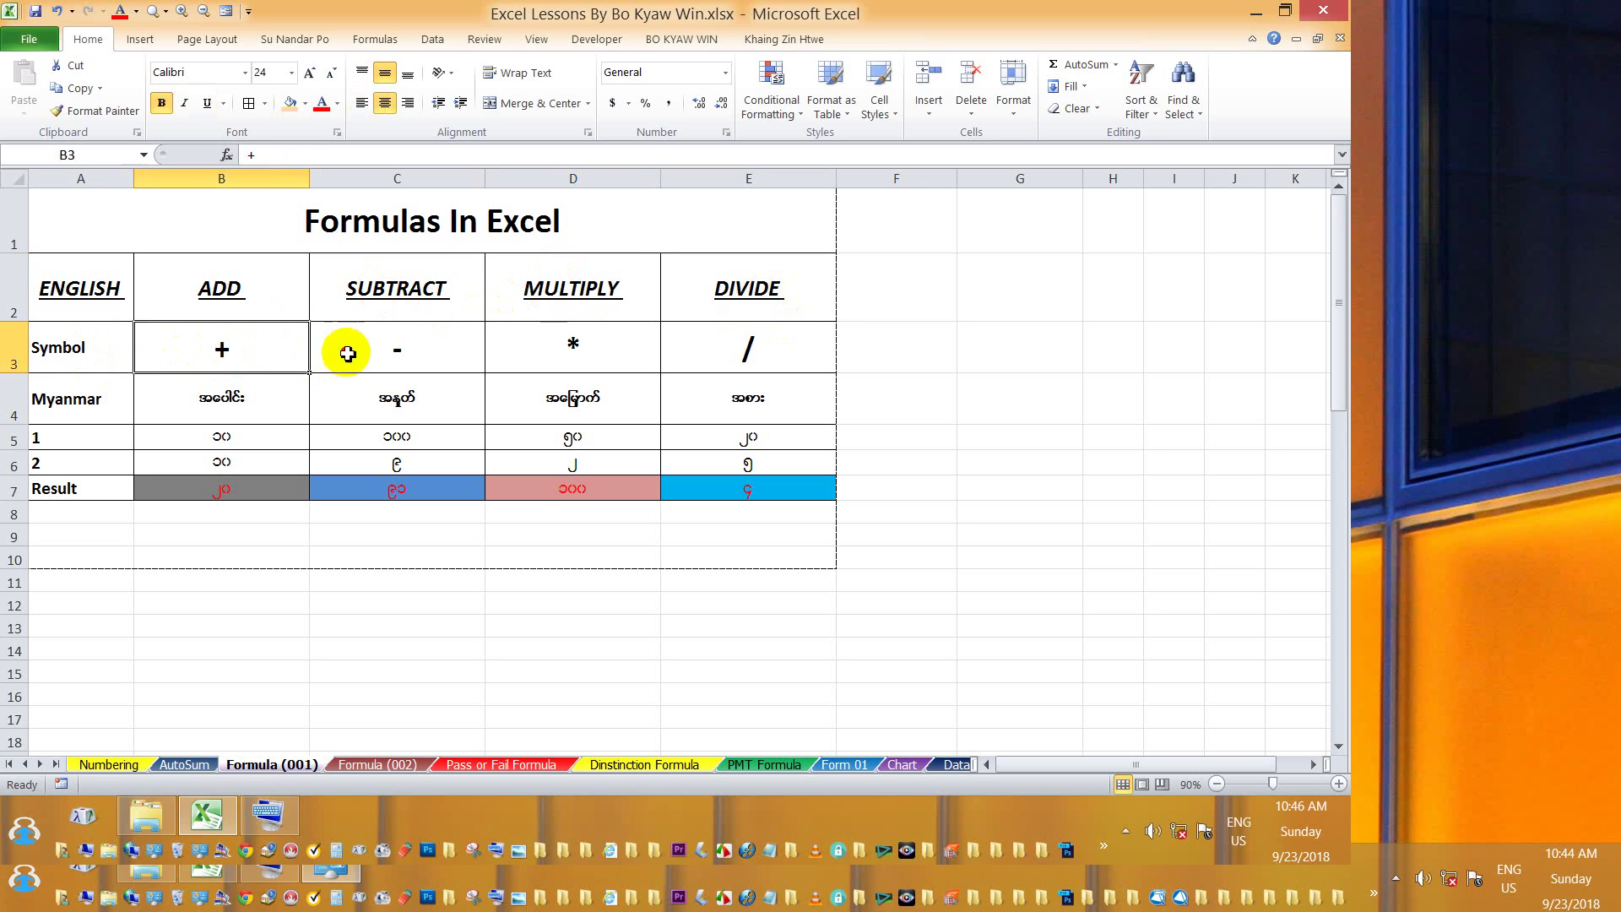
pyautogui.click(348, 353)
pyautogui.click(242, 358)
pyautogui.click(362, 358)
pyautogui.click(637, 344)
pyautogui.click(749, 349)
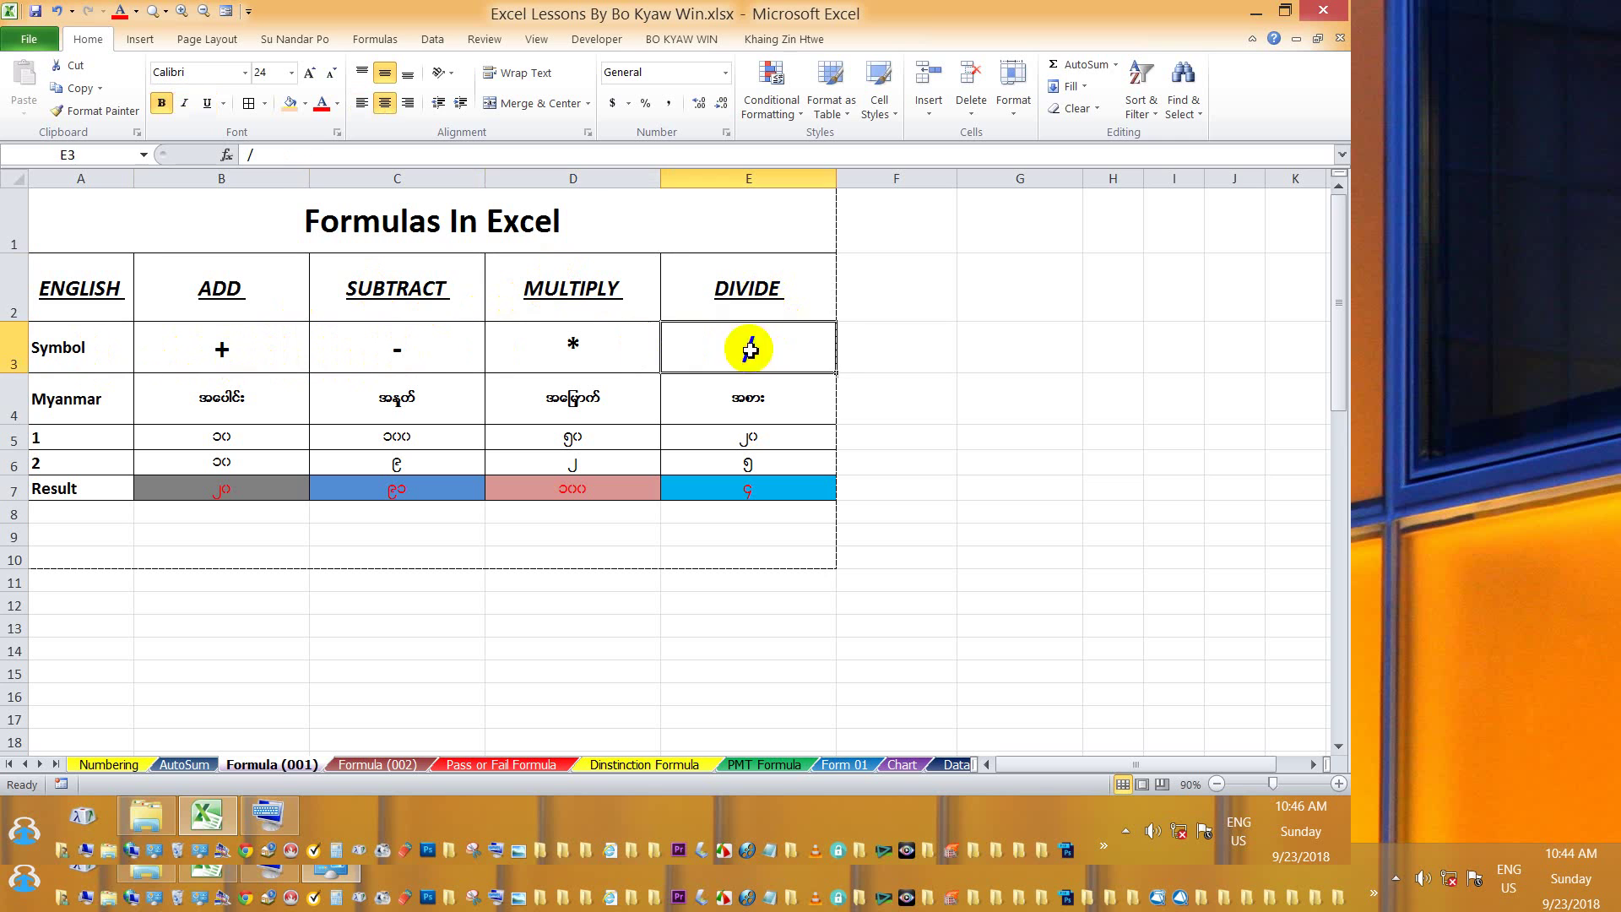
pyautogui.click(67, 403)
pyautogui.click(233, 406)
pyautogui.click(354, 402)
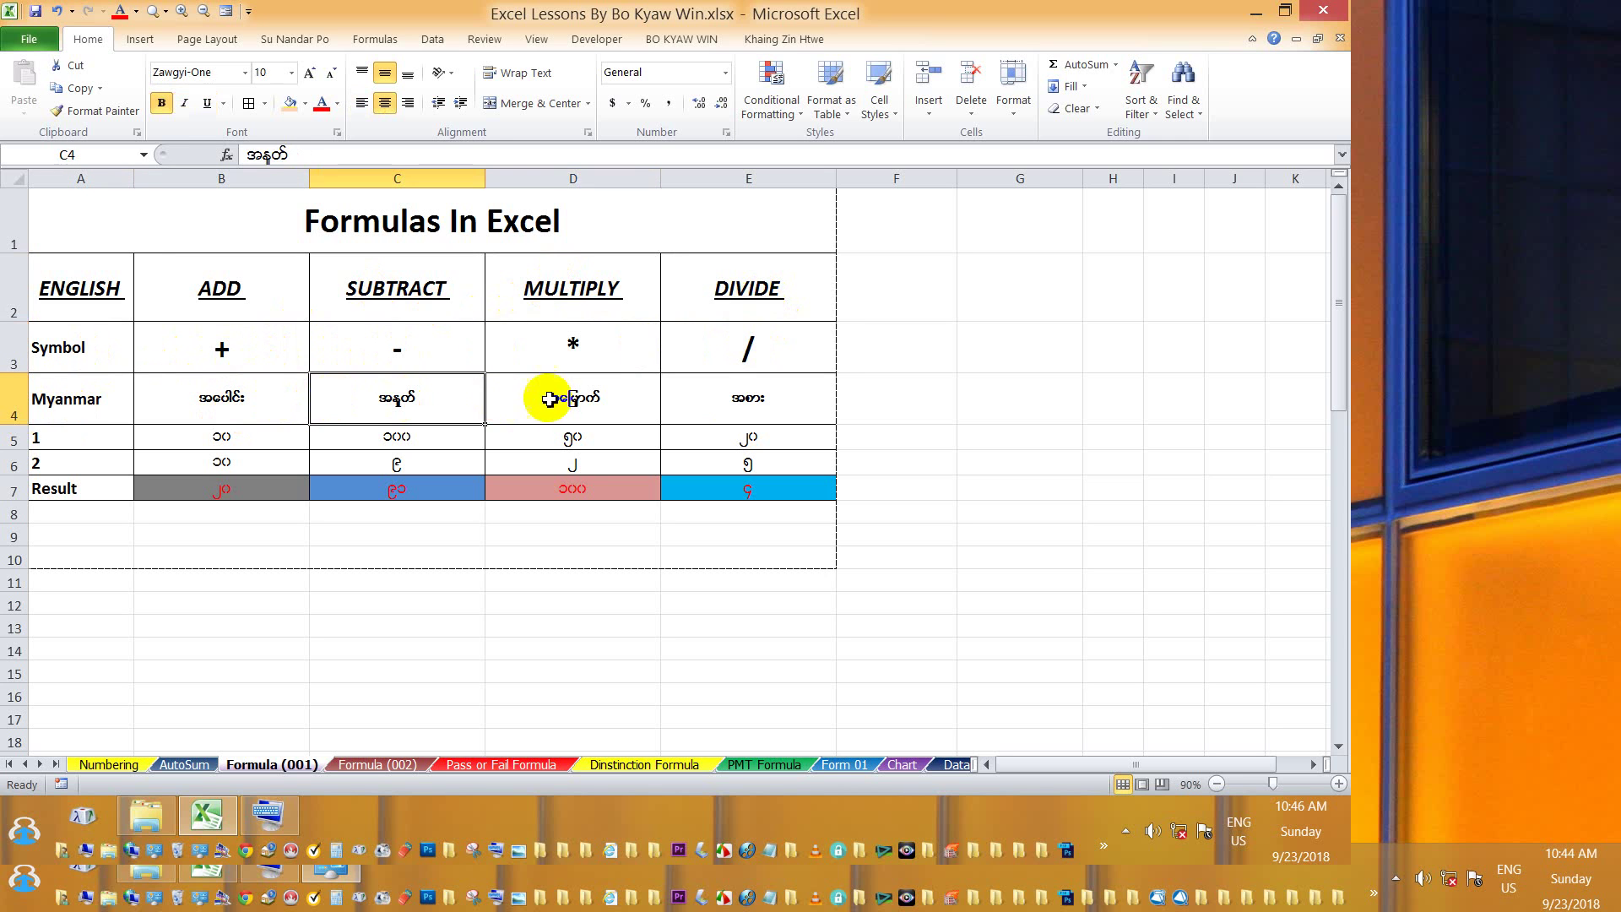
pyautogui.click(549, 399)
pyautogui.click(743, 394)
pyautogui.scroll(-1, 741, 401)
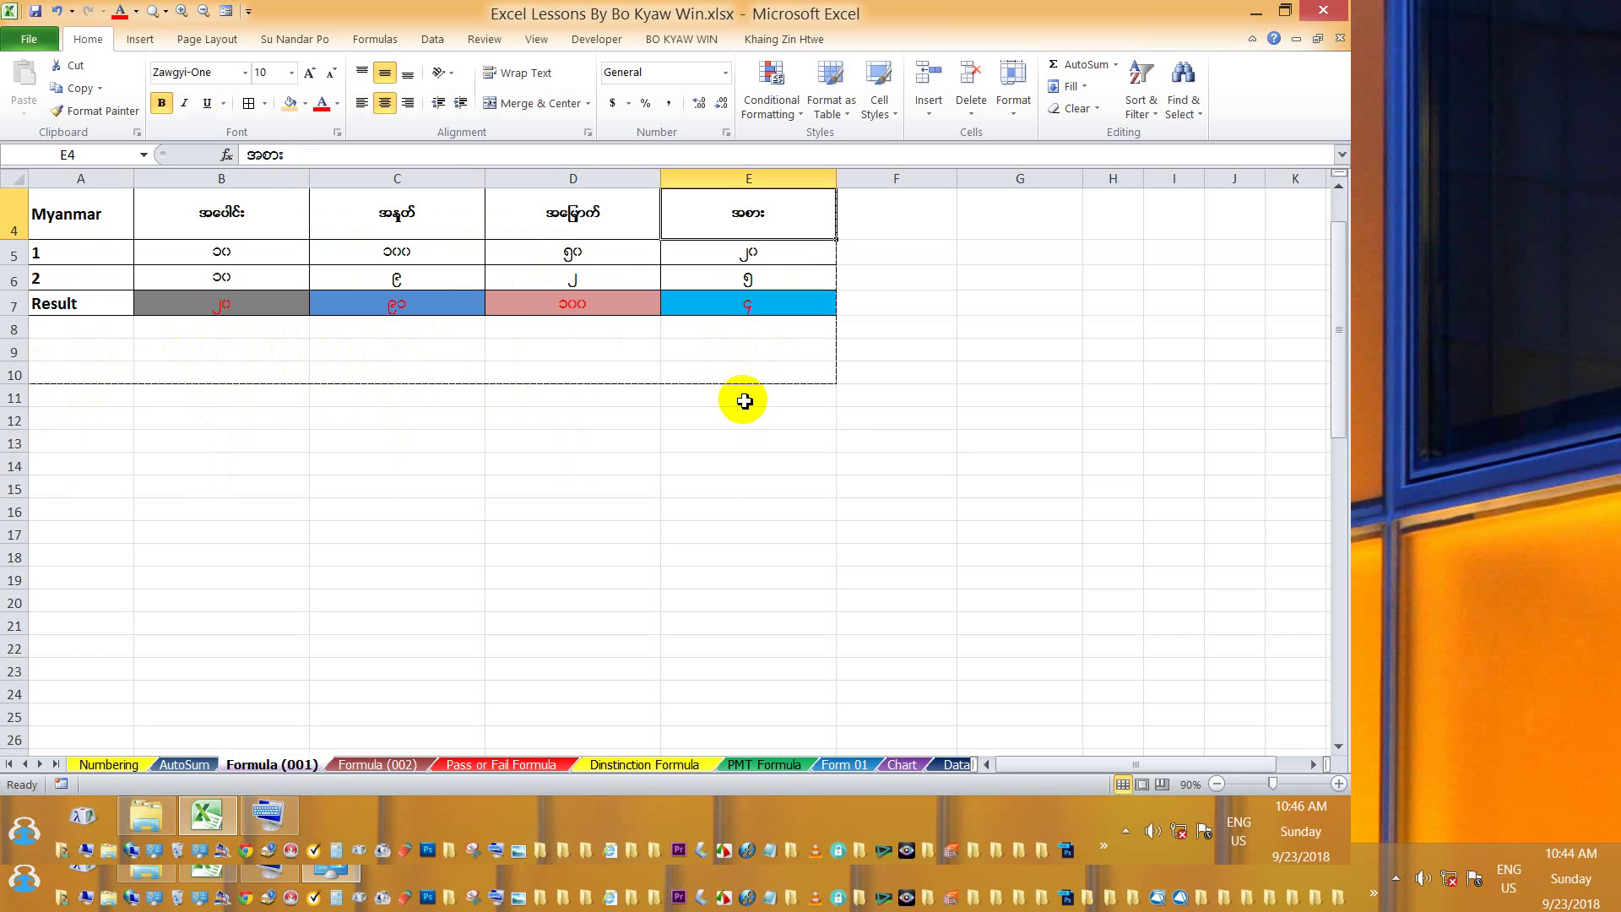
pyautogui.scroll(1, 744, 401)
pyautogui.click(228, 489)
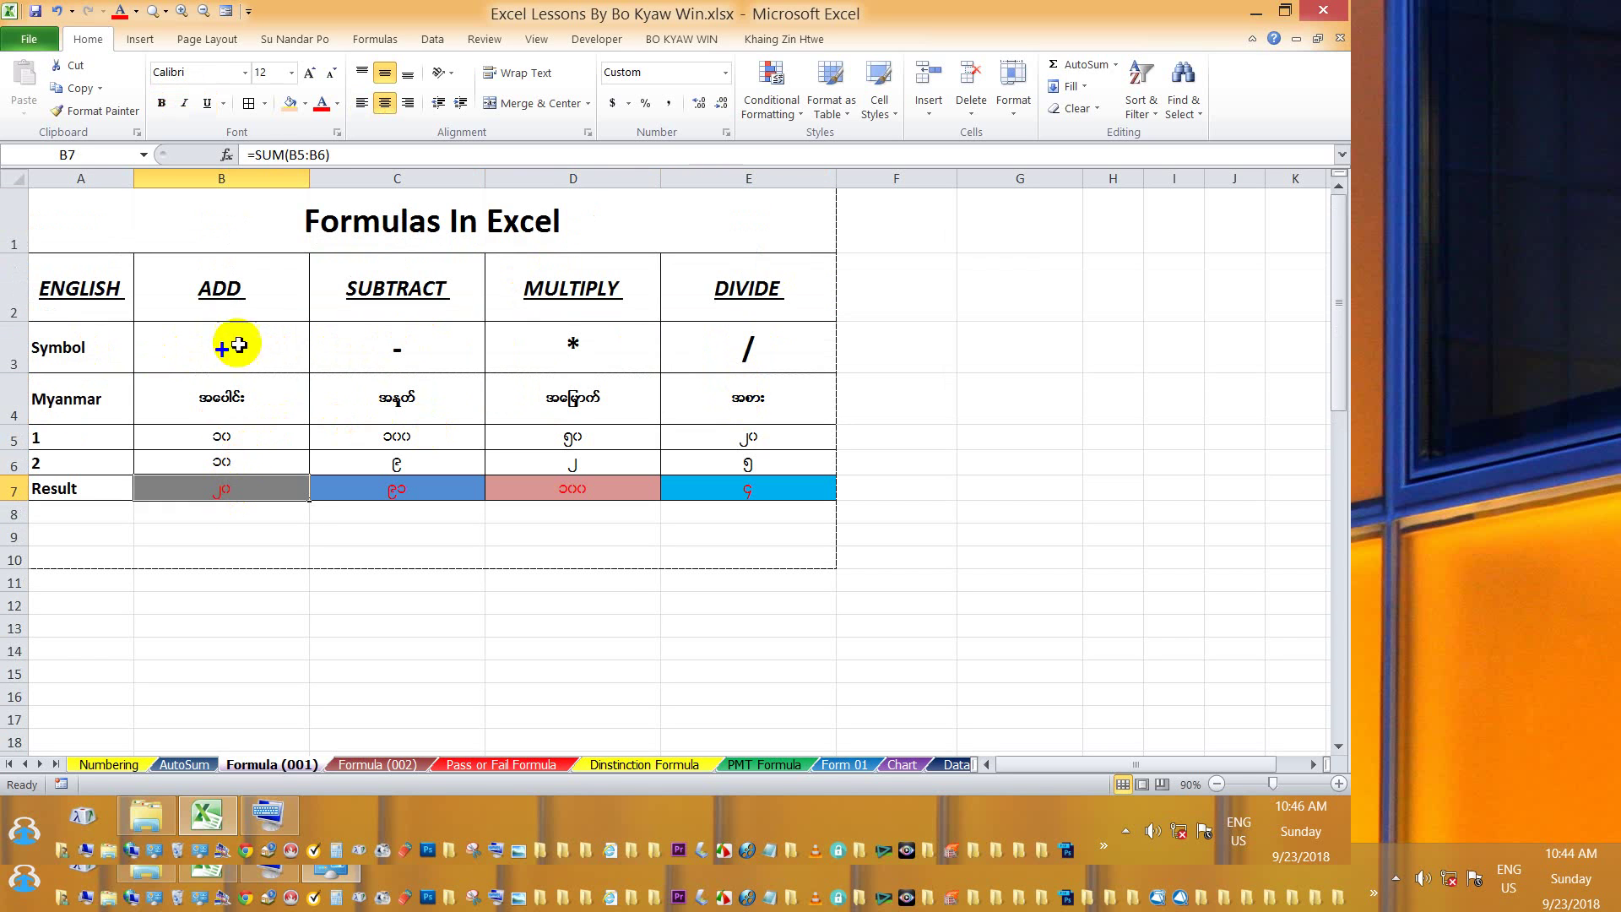
pyautogui.click(229, 438)
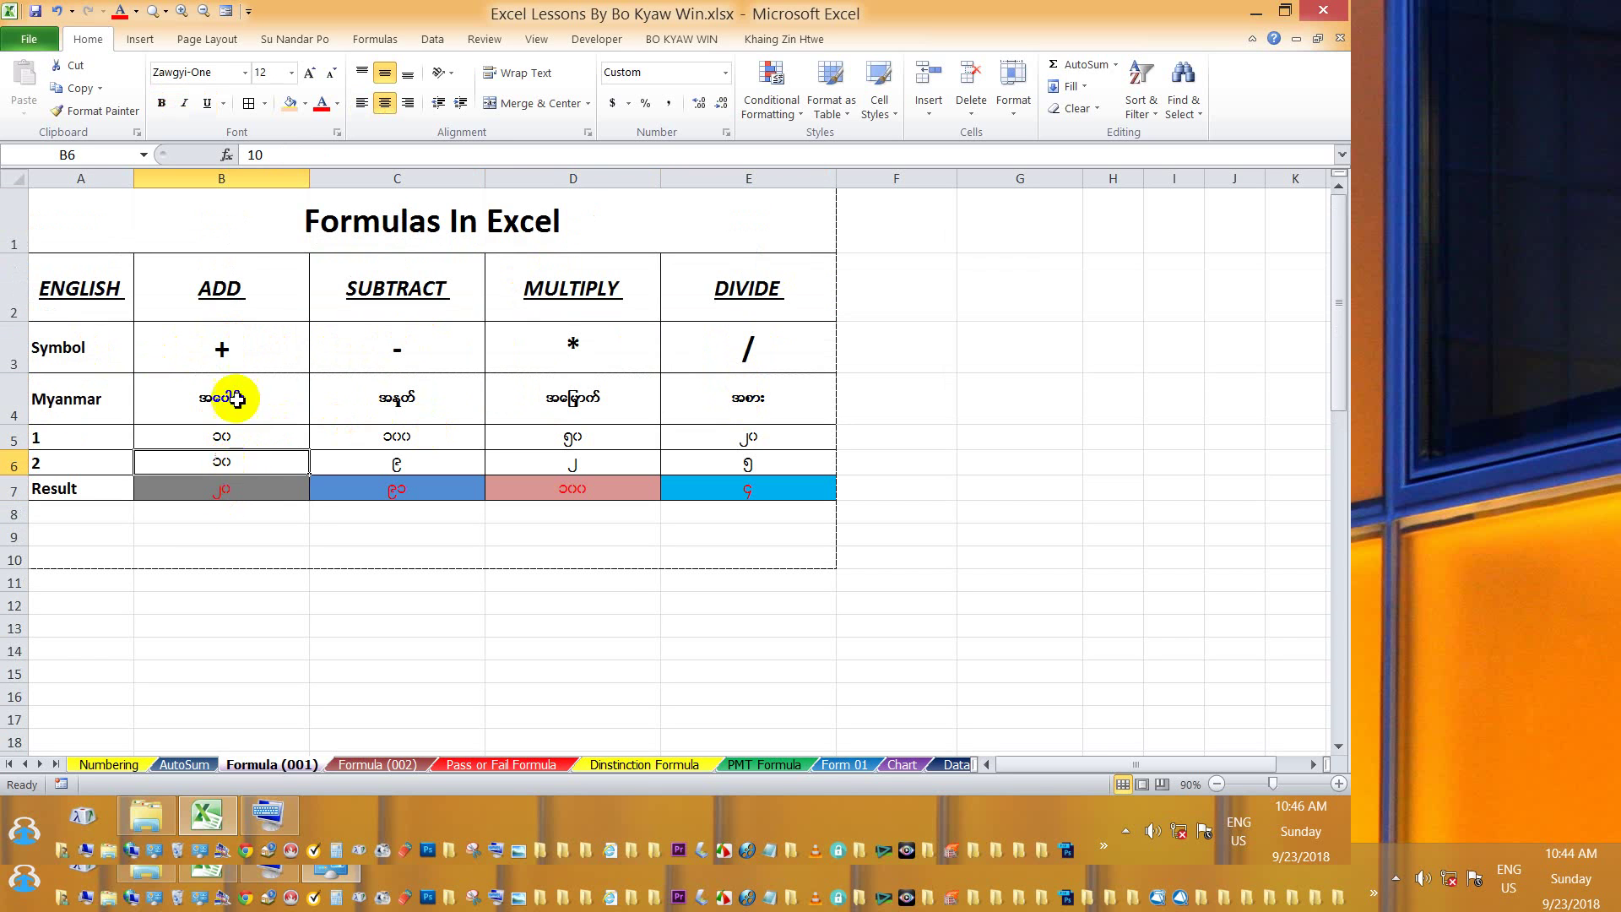
pyautogui.click(231, 489)
pyautogui.scroll(-1, 272, 470)
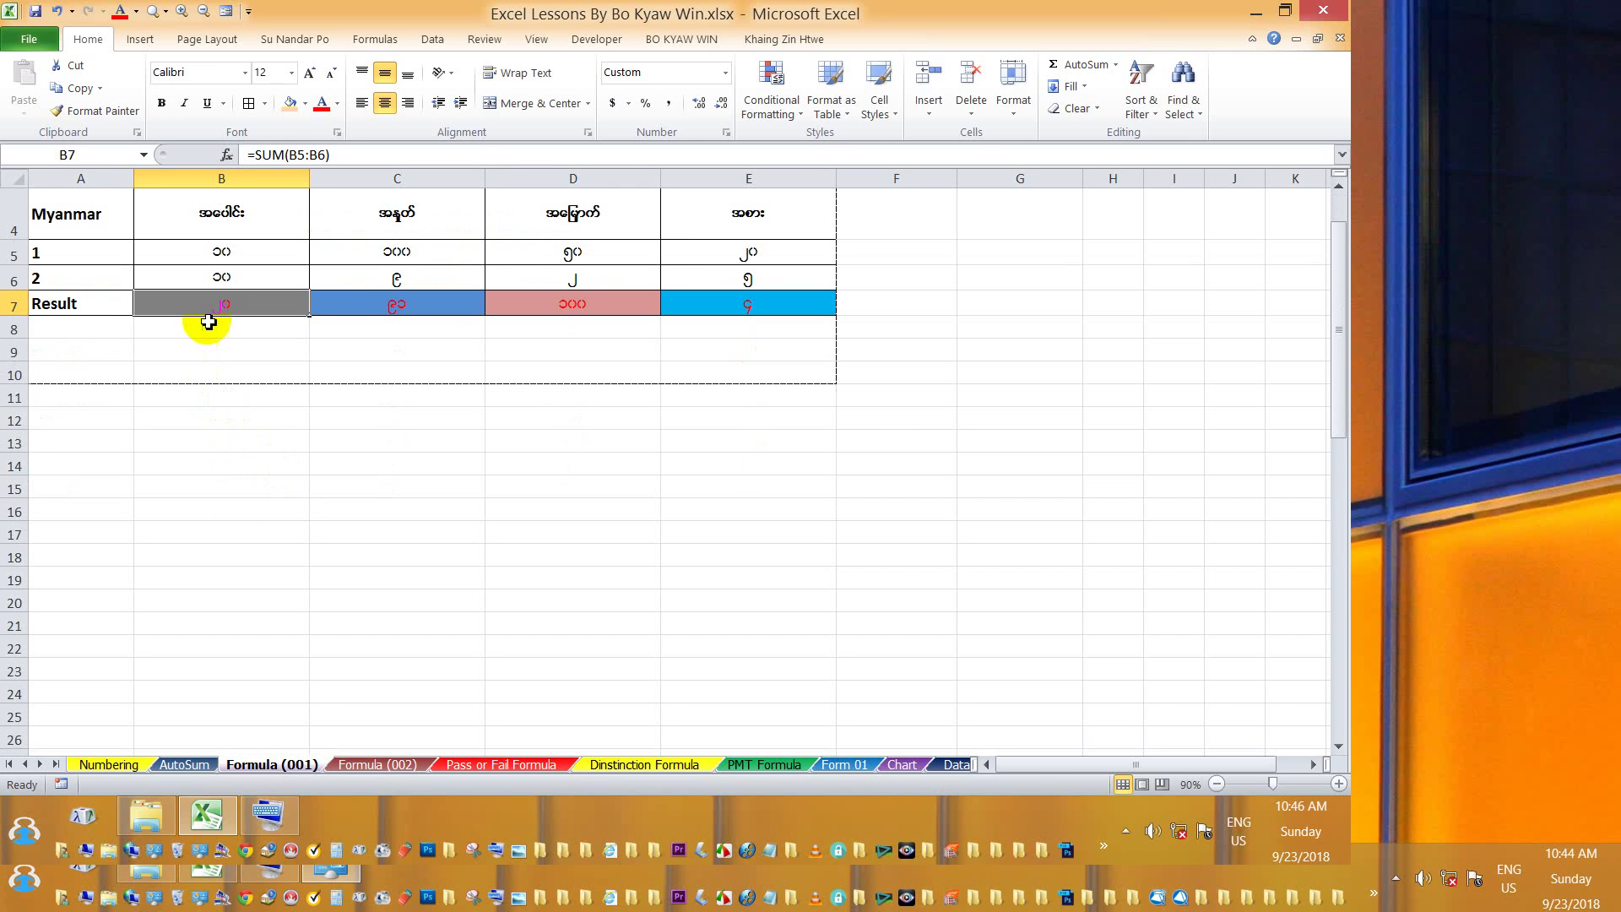
# Clear the old values in B7:F7 and enter =B5+B6 in the ADD result cell B7.
pyautogui.moveTo(211, 306); pyautogui.dragTo(840, 308)
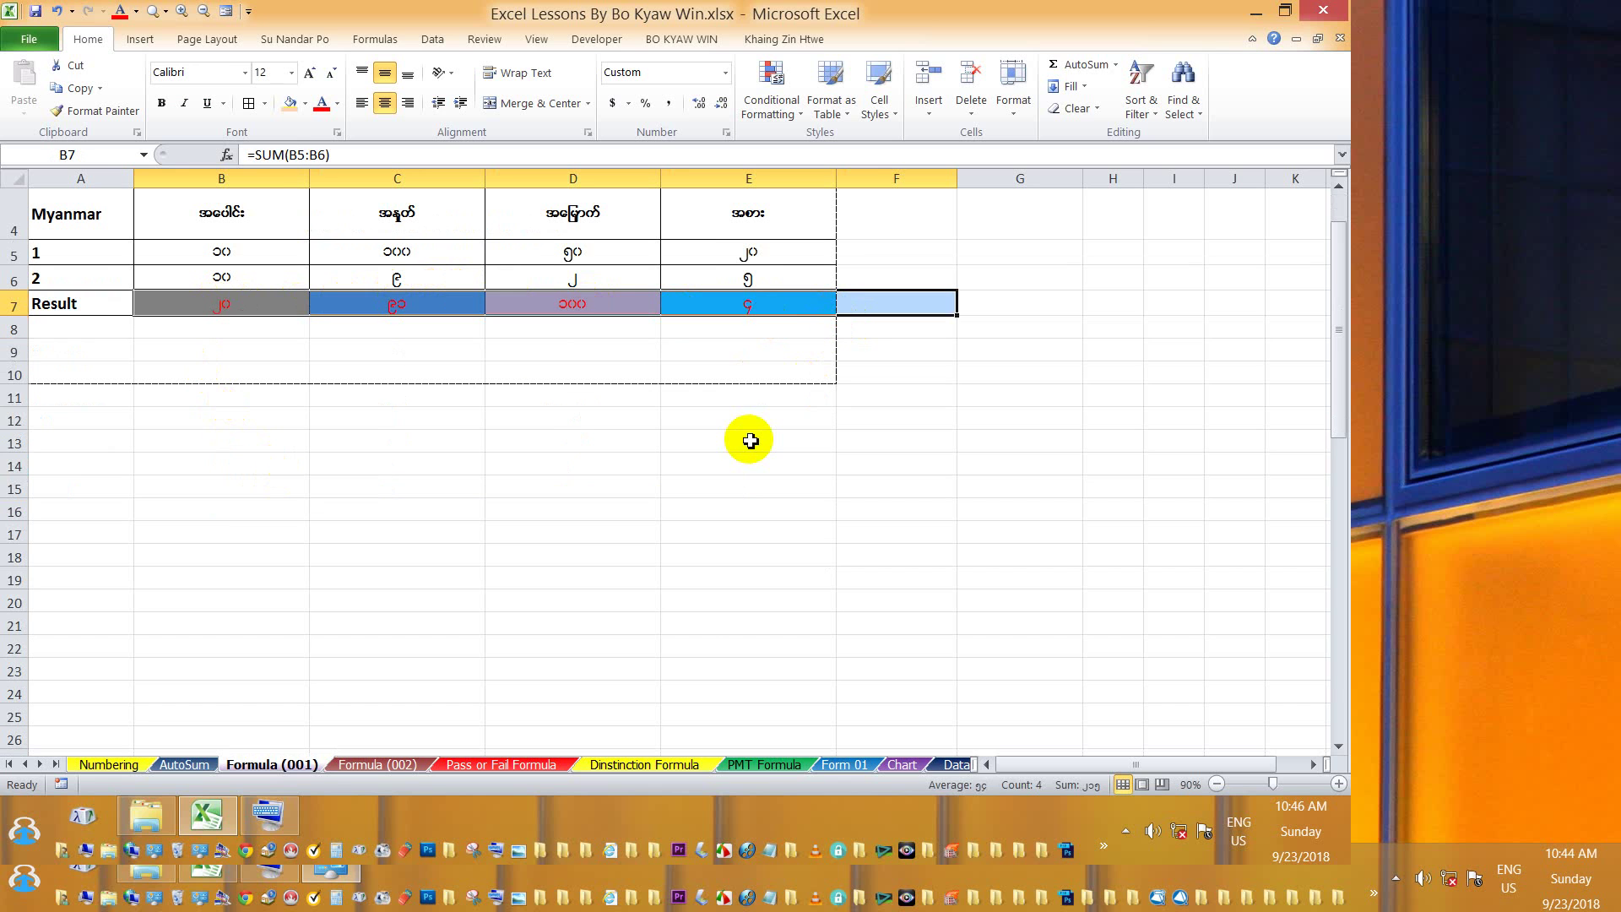
pyautogui.press('Delete')
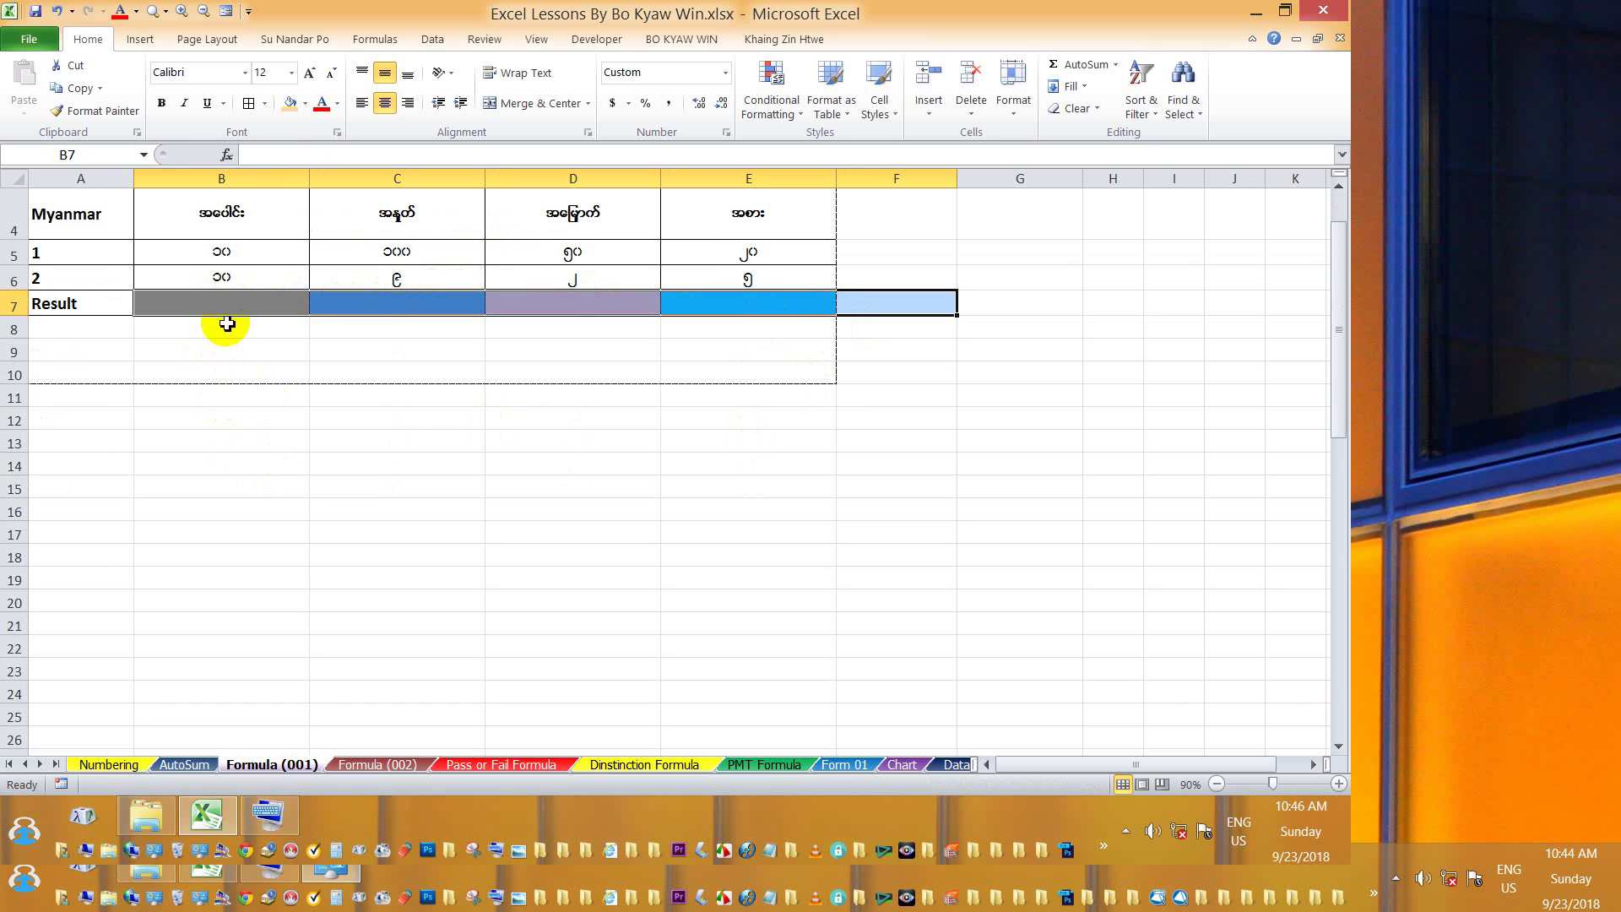
pyautogui.click(227, 306)
pyautogui.scroll(1, 290, 346)
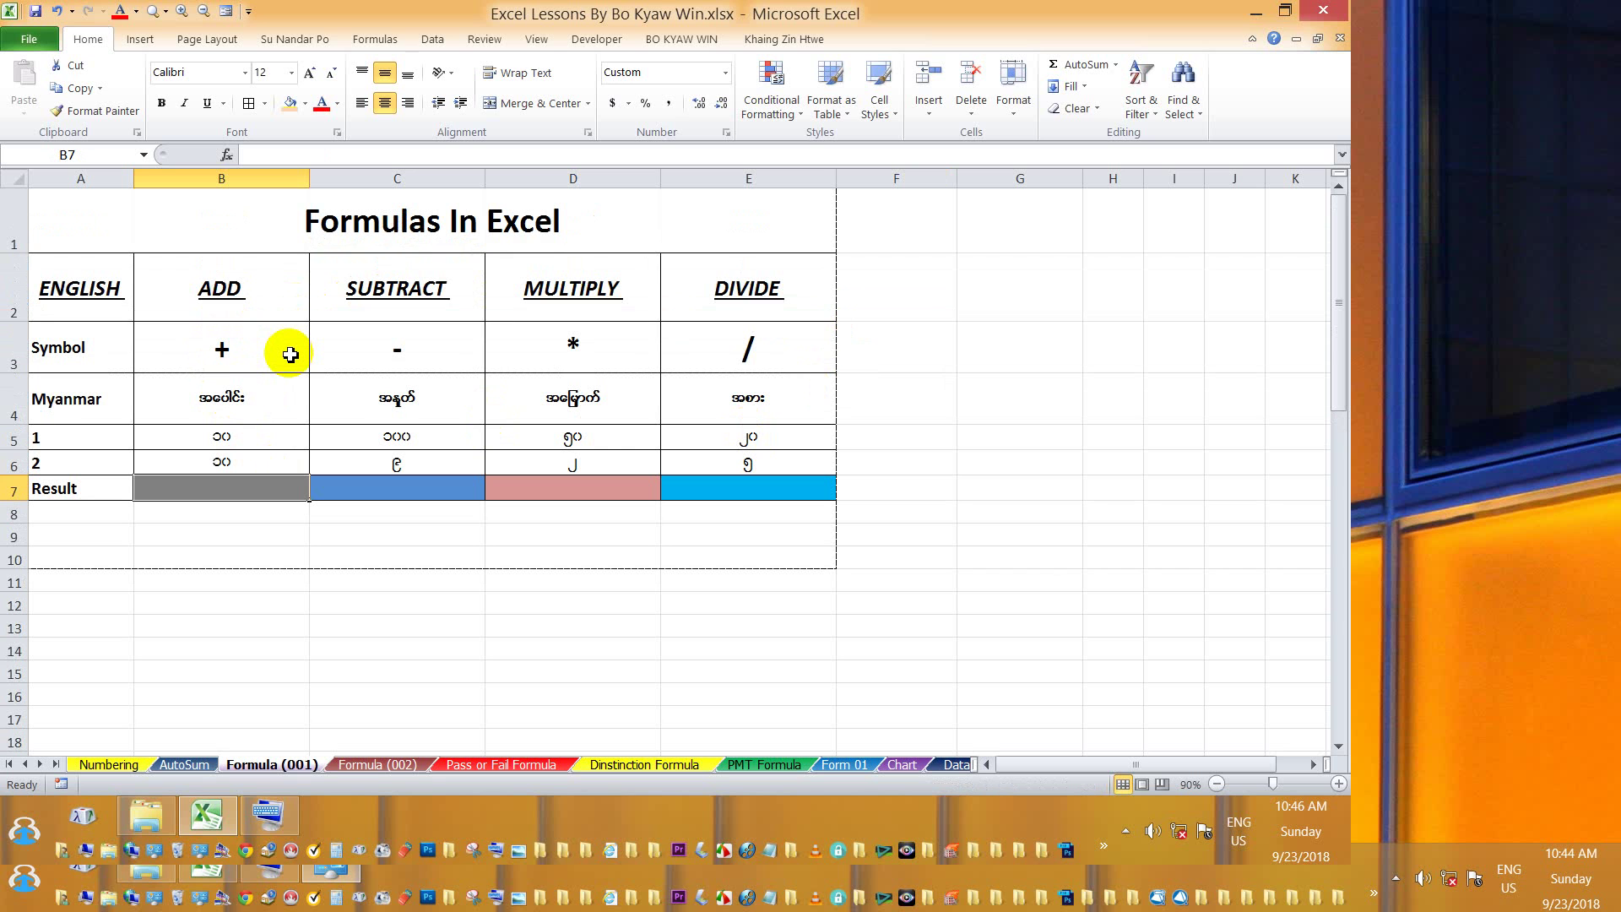
pyautogui.write('=')
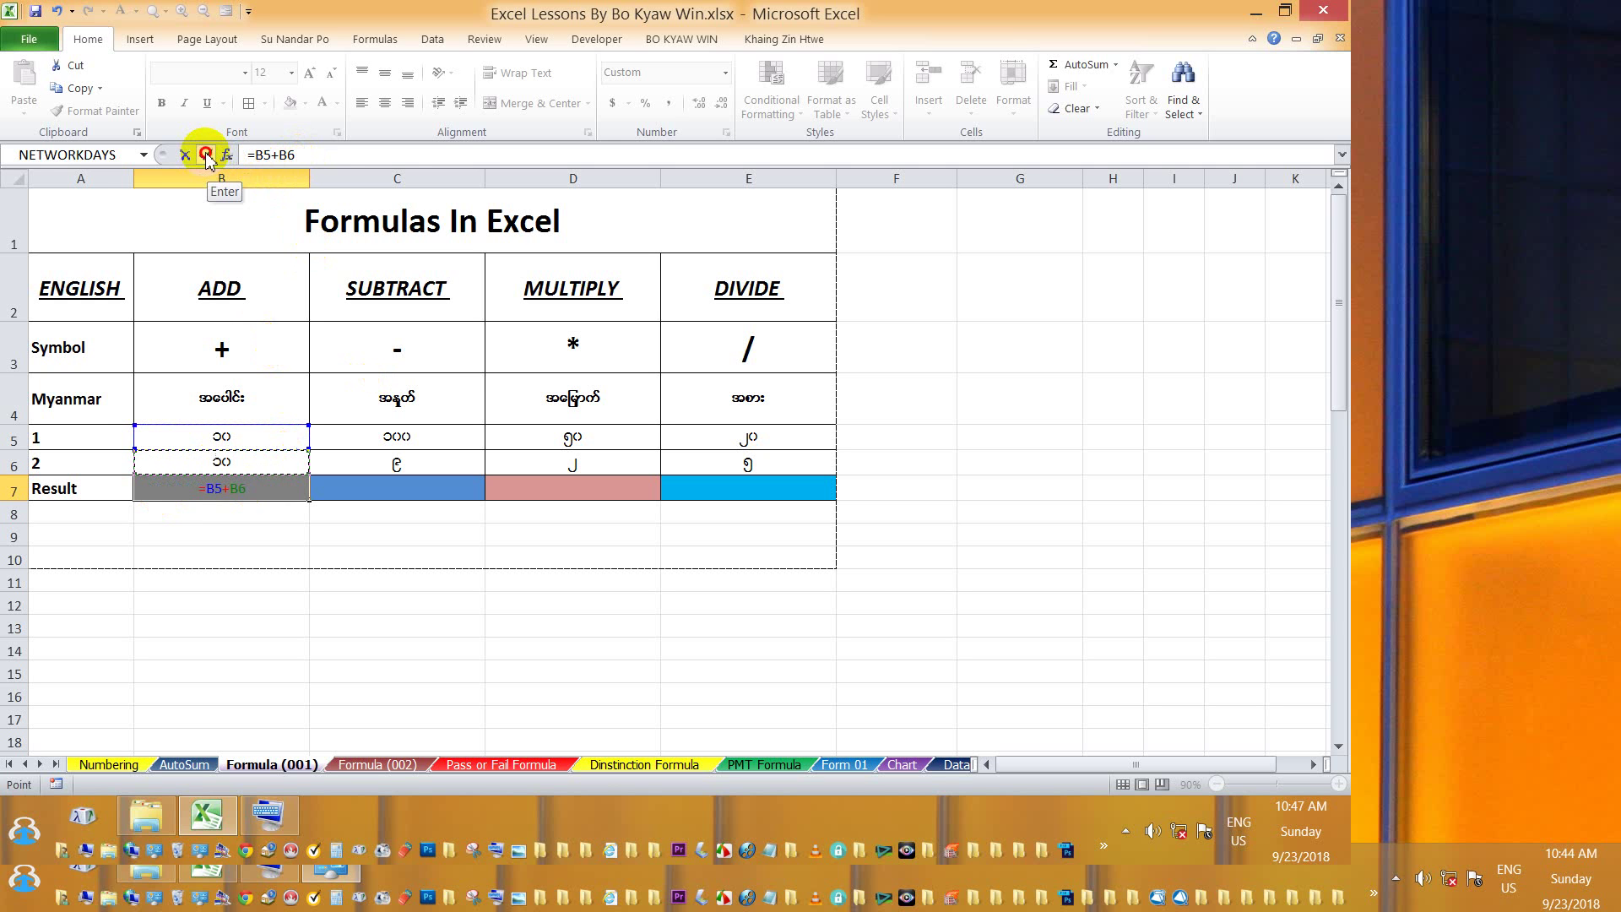
pyautogui.click(206, 155)
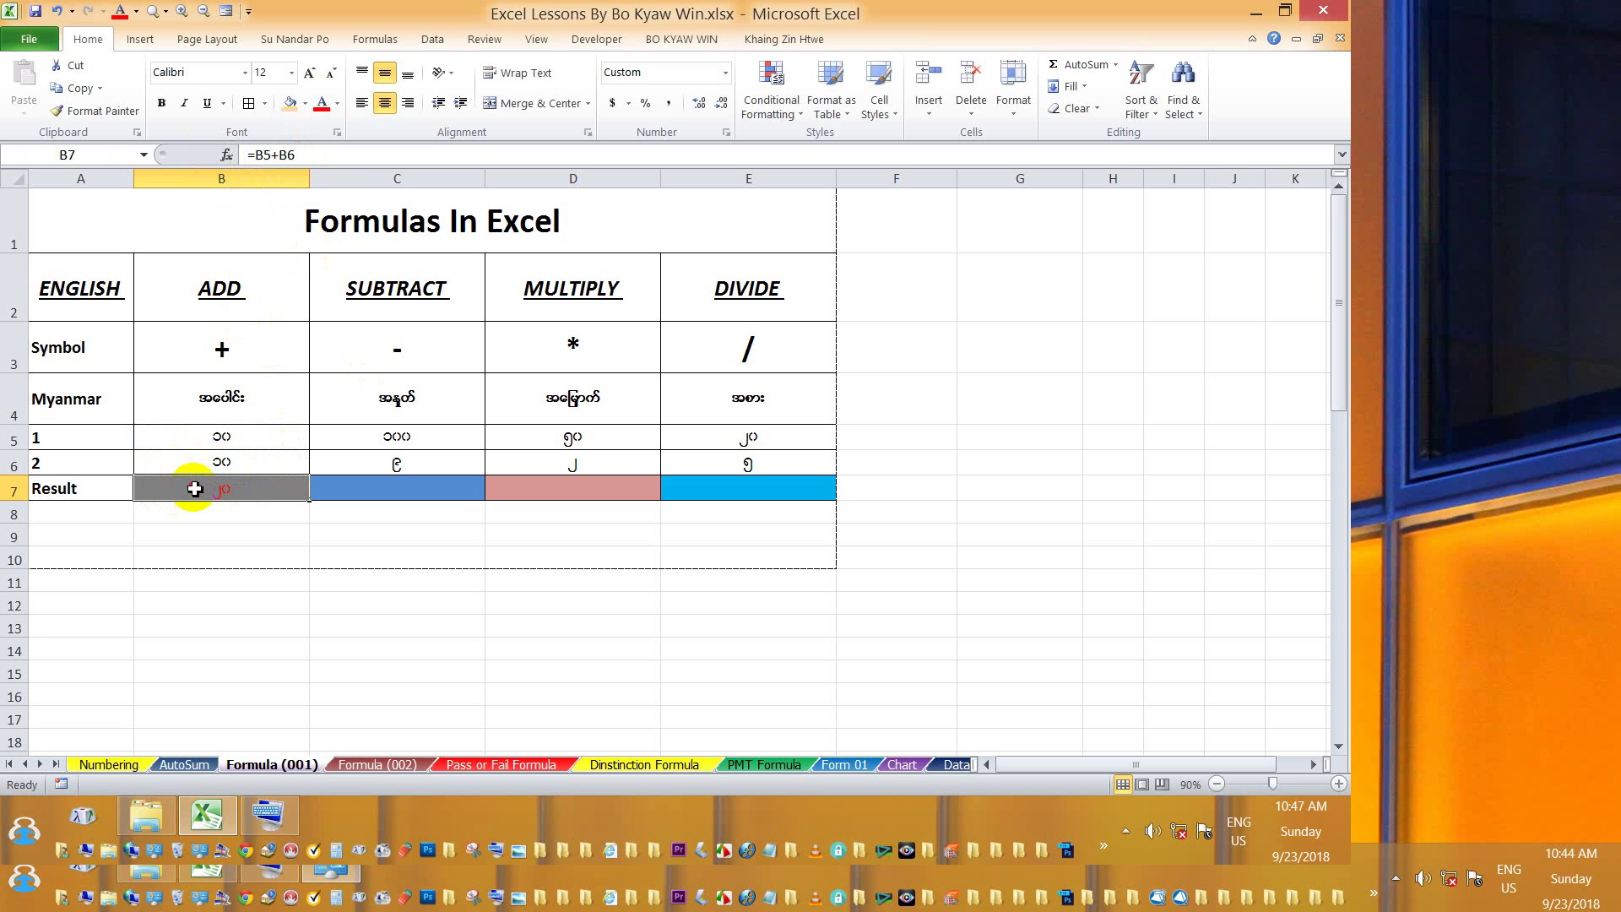
# Enter the formula =C5-C6 in the SUBTRACT result cell C7.
pyautogui.click(369, 490)
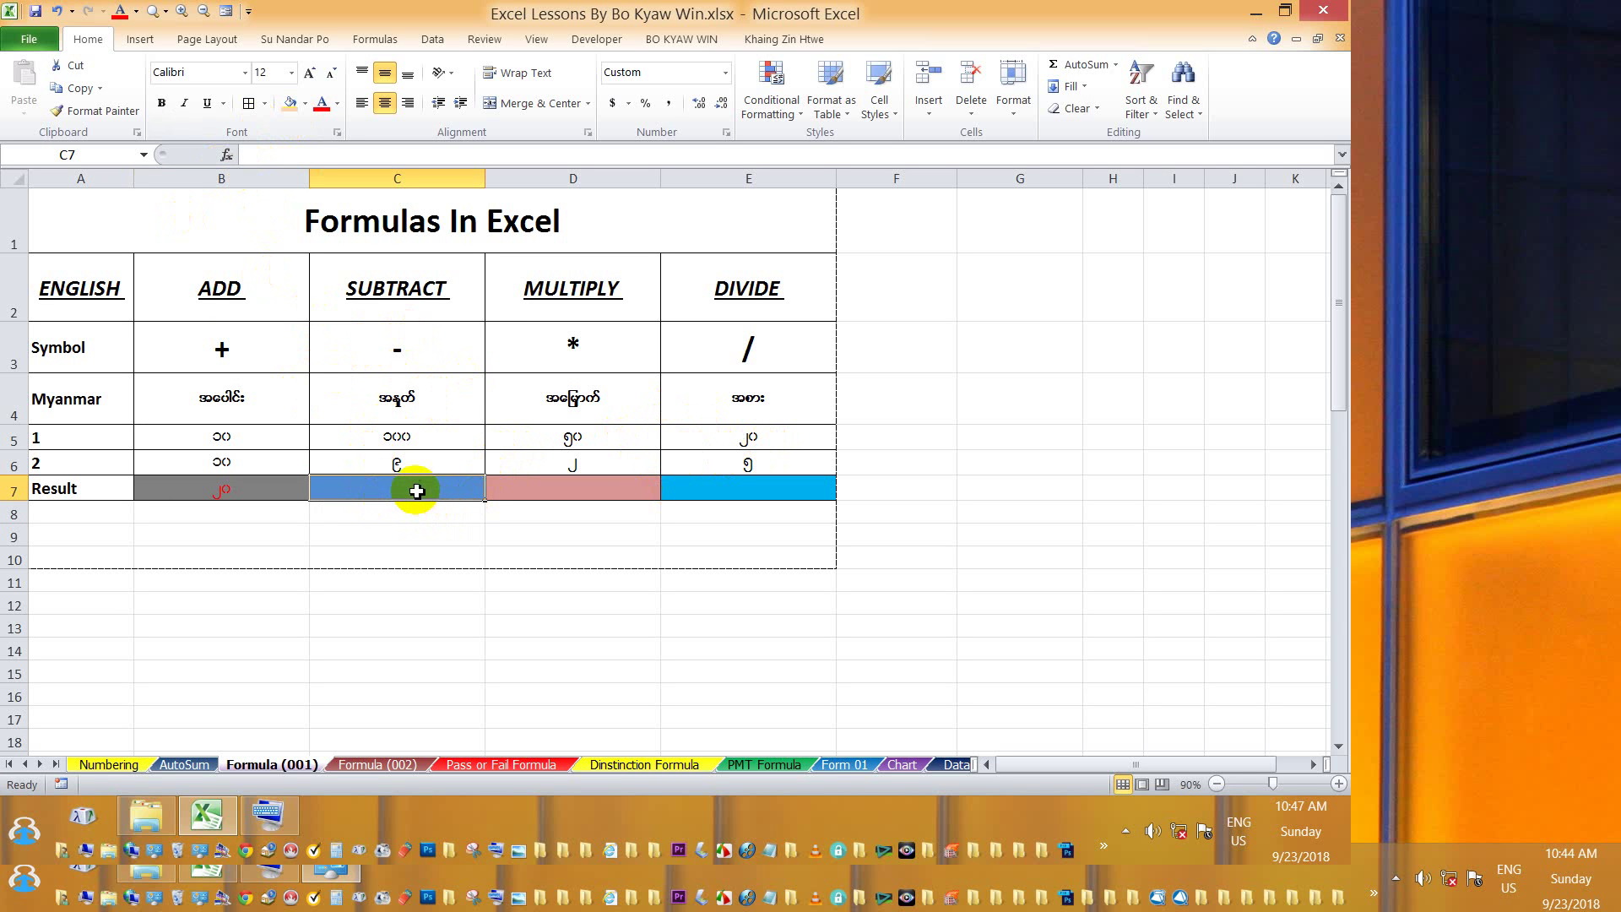
pyautogui.write('=')
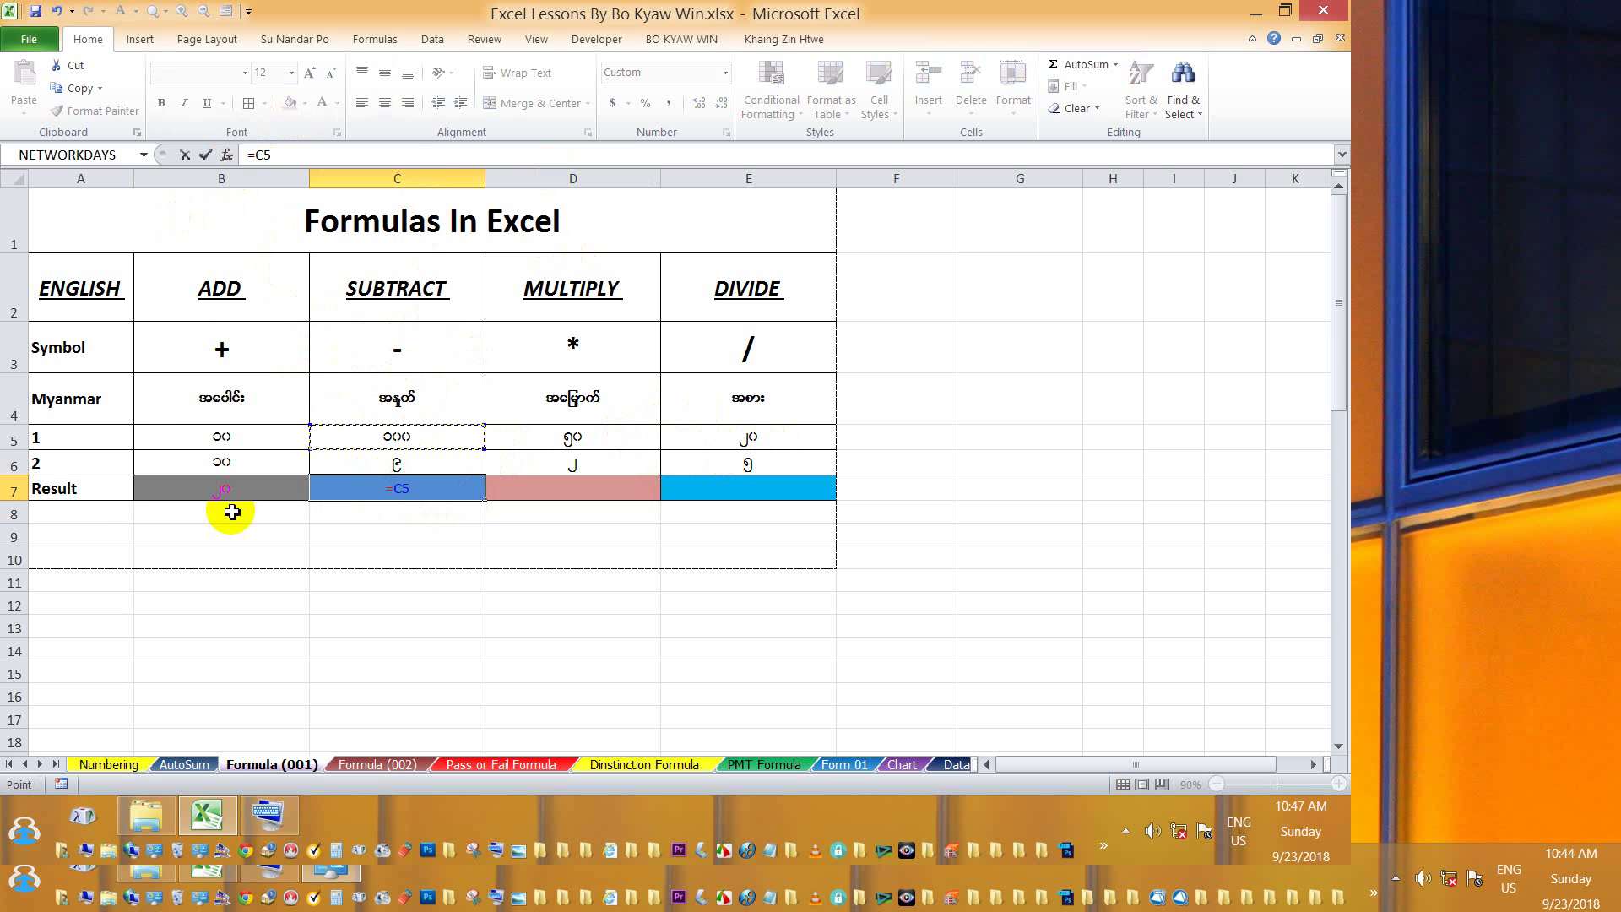
pyautogui.click(435, 487)
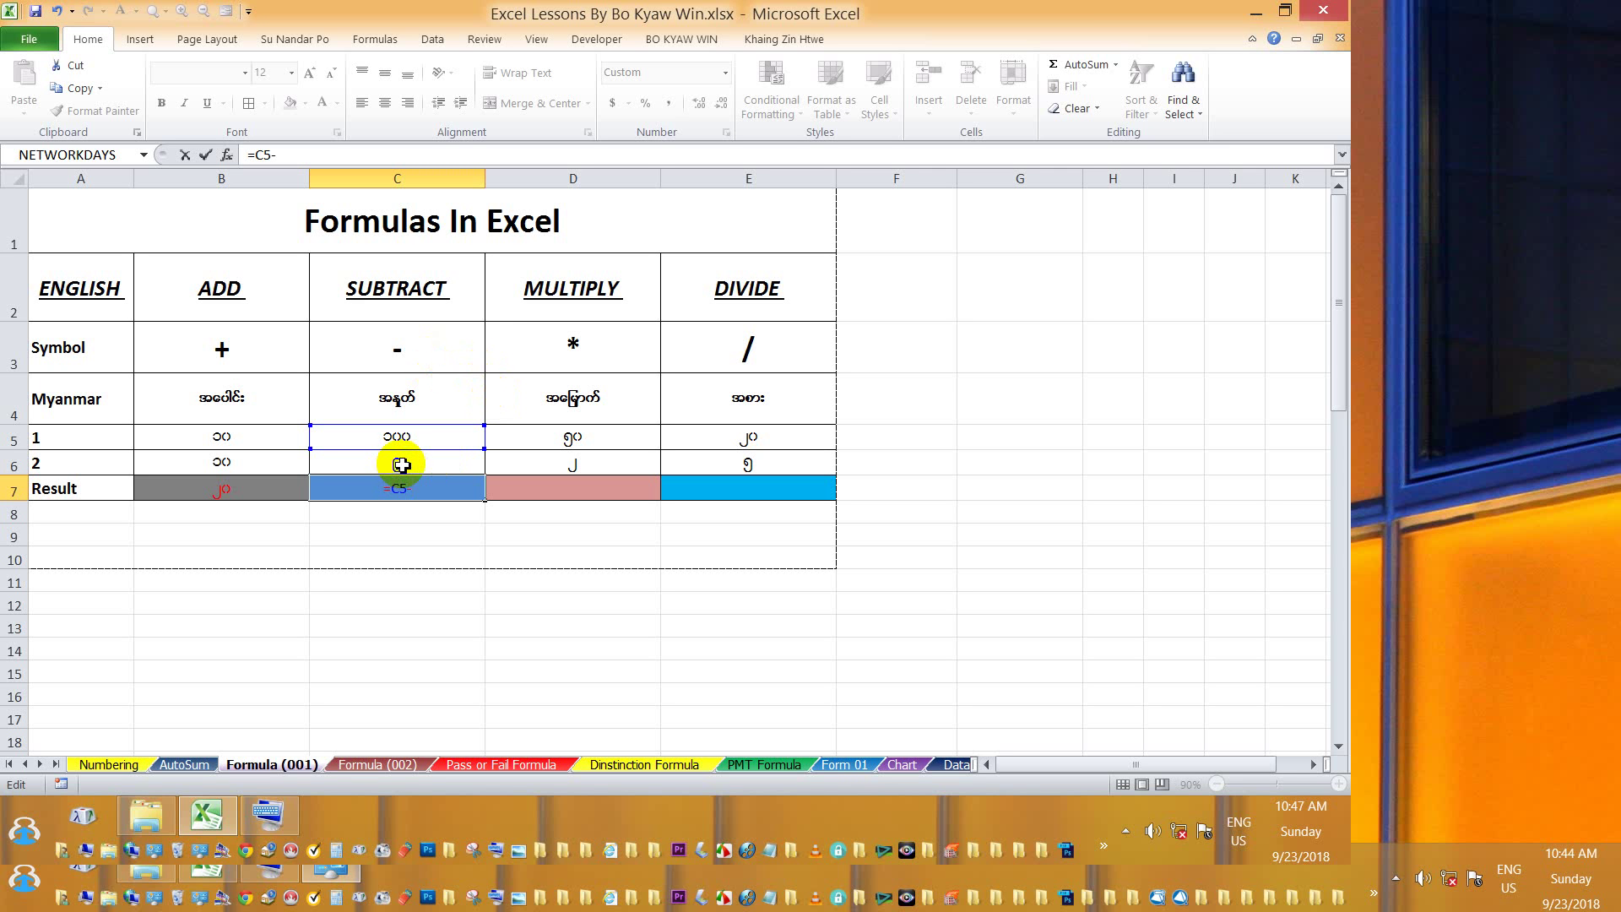
pyautogui.click(401, 463)
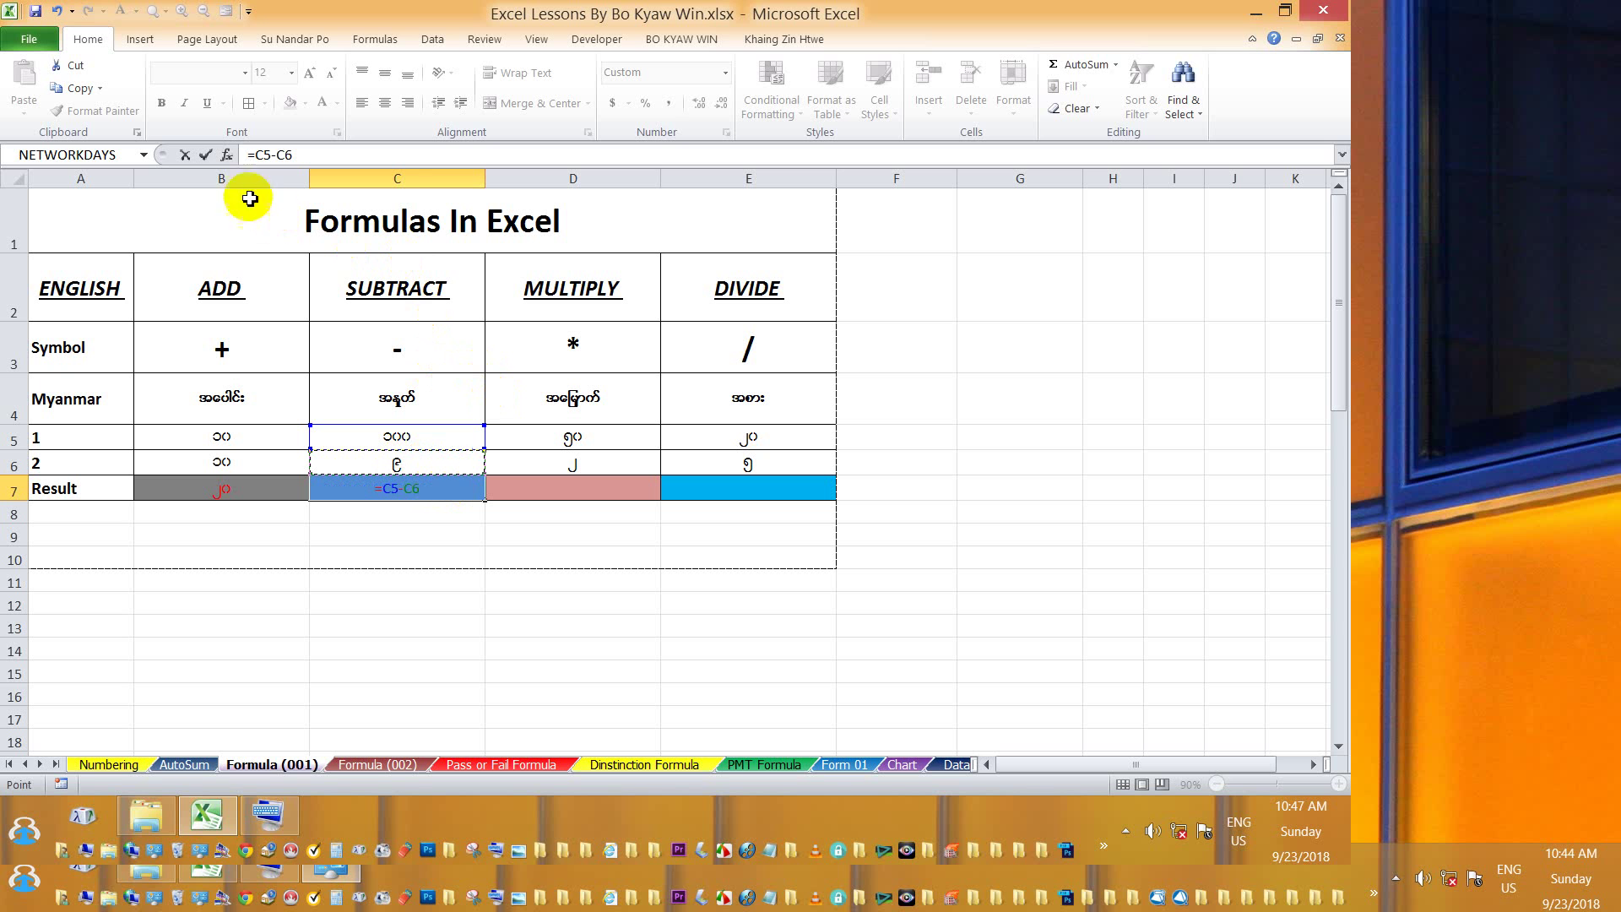
pyautogui.click(207, 156)
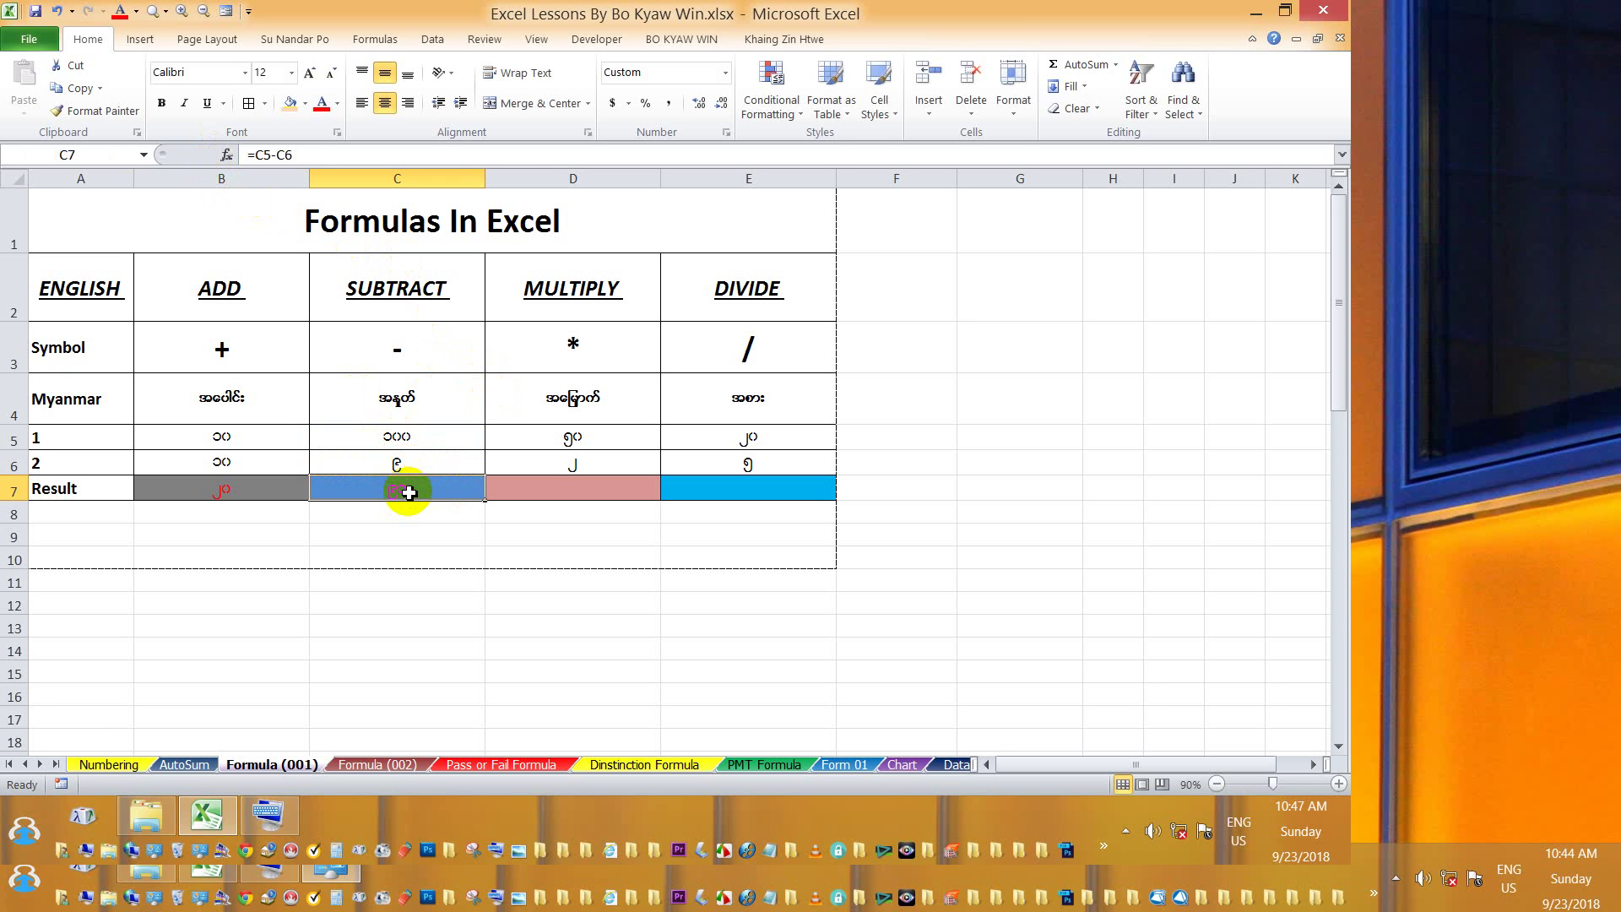
# Enter =D5*D6 in D7 and check that it returns 100.
pyautogui.click(573, 490)
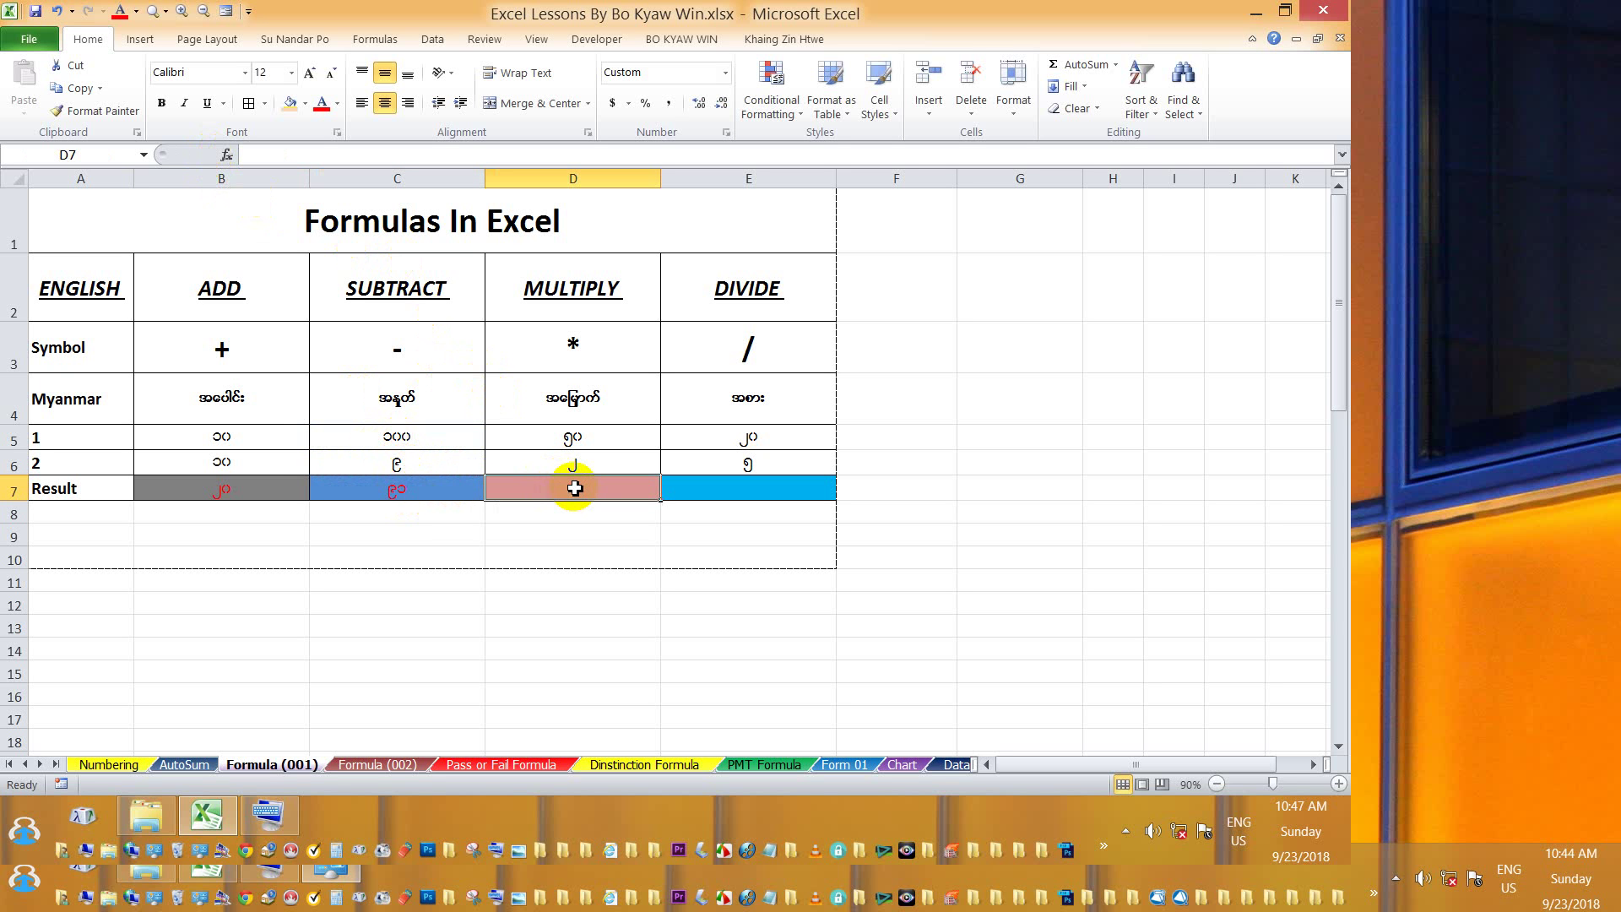
pyautogui.write('=')
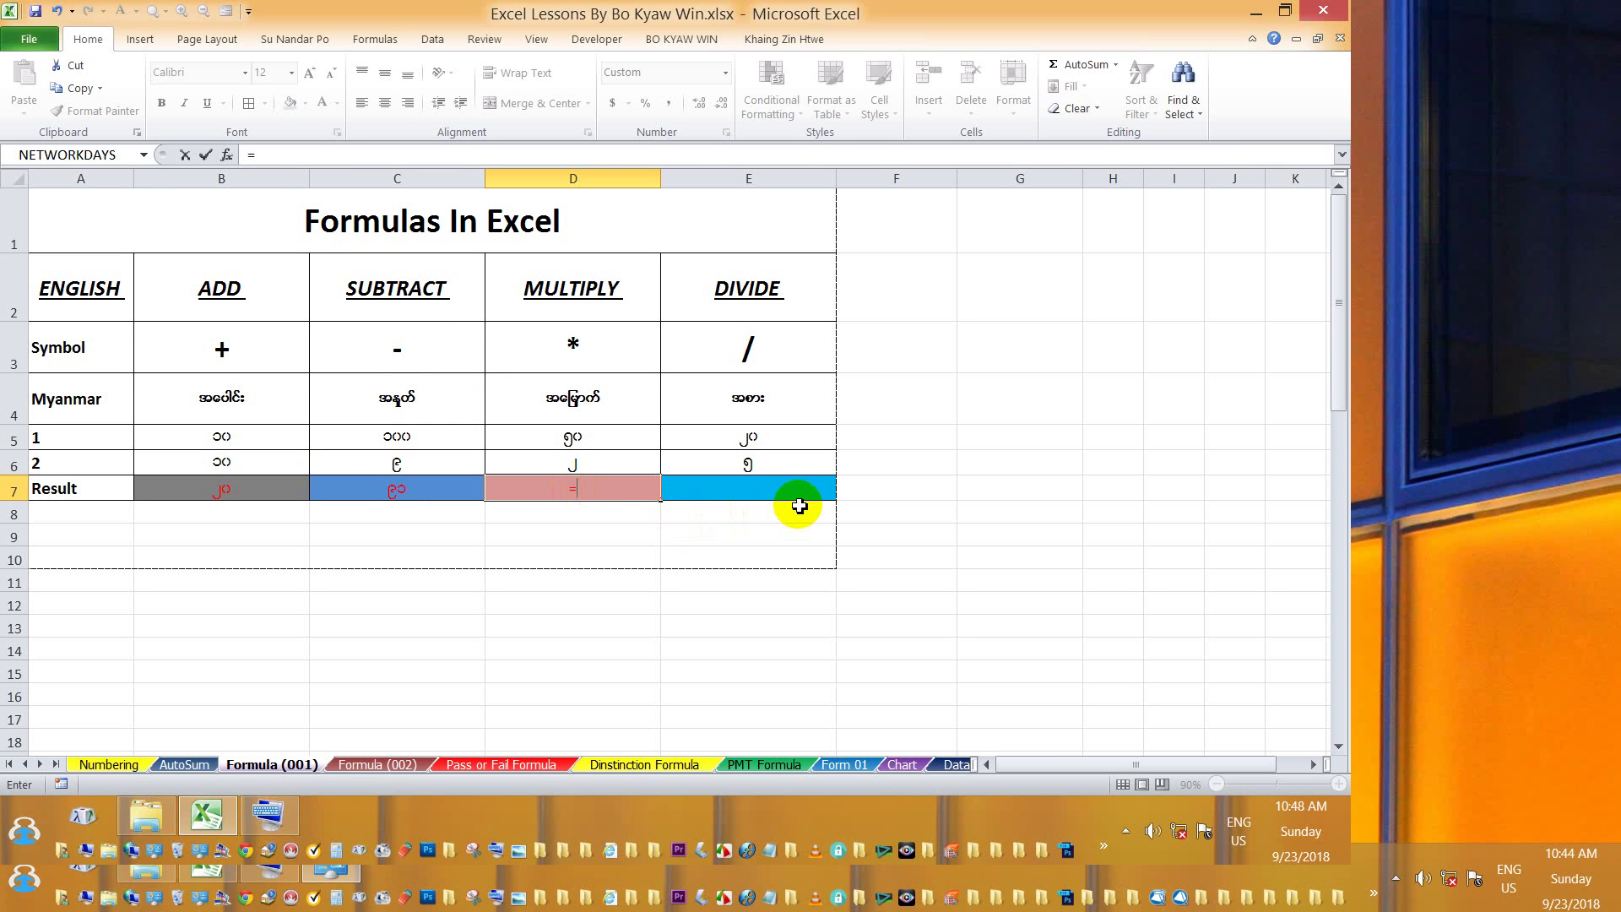
pyautogui.write('d')
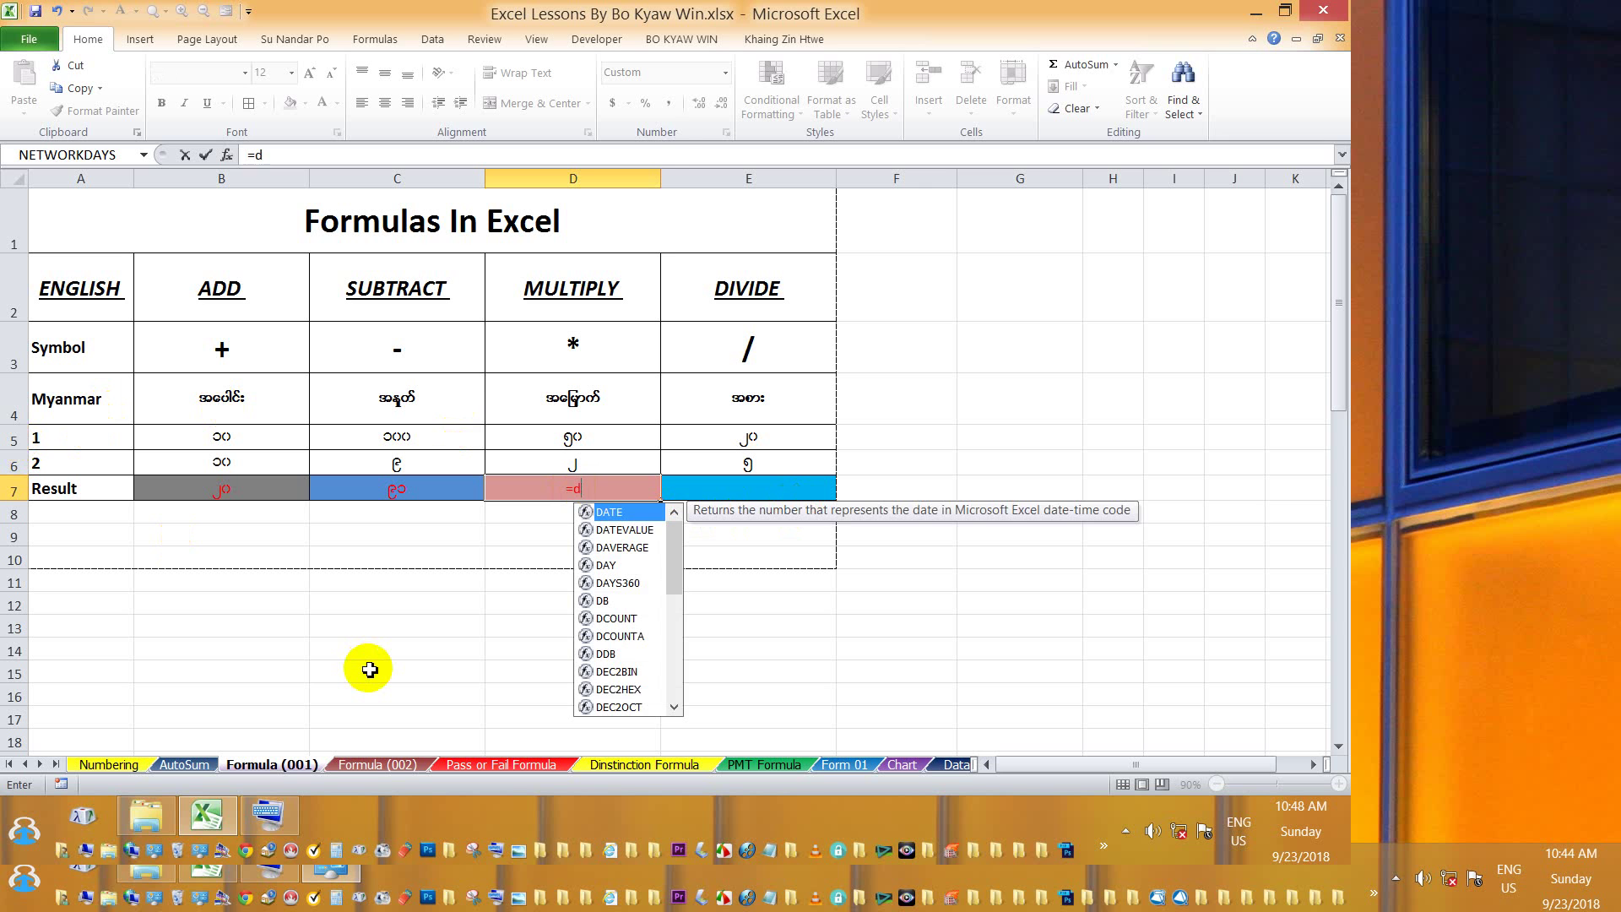
pyautogui.write('5')
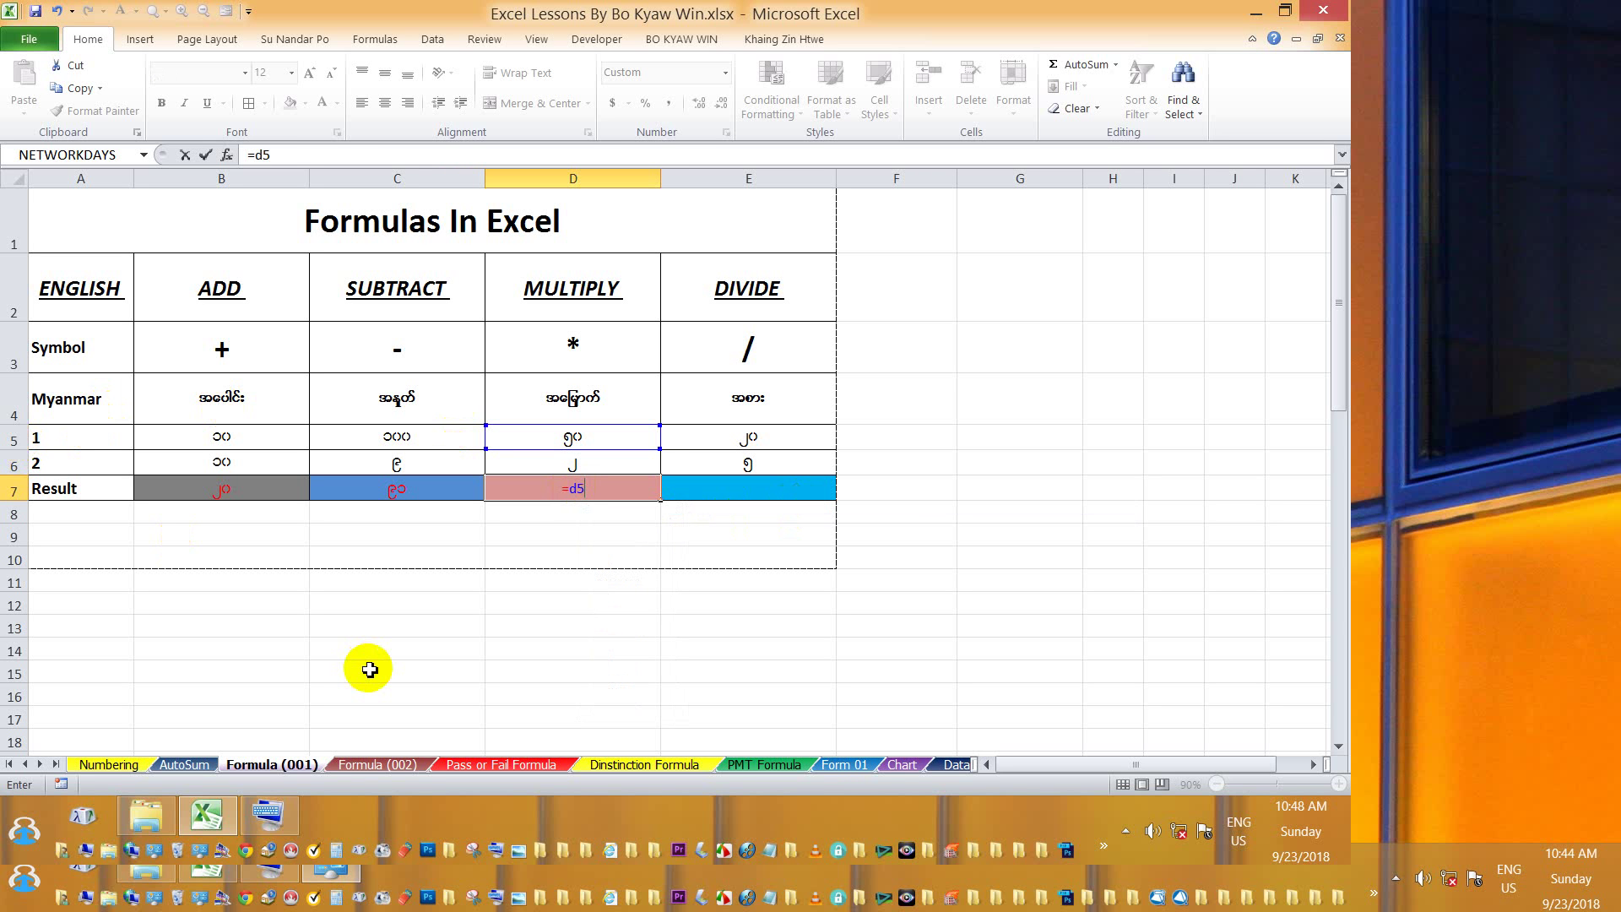
pyautogui.write('*')
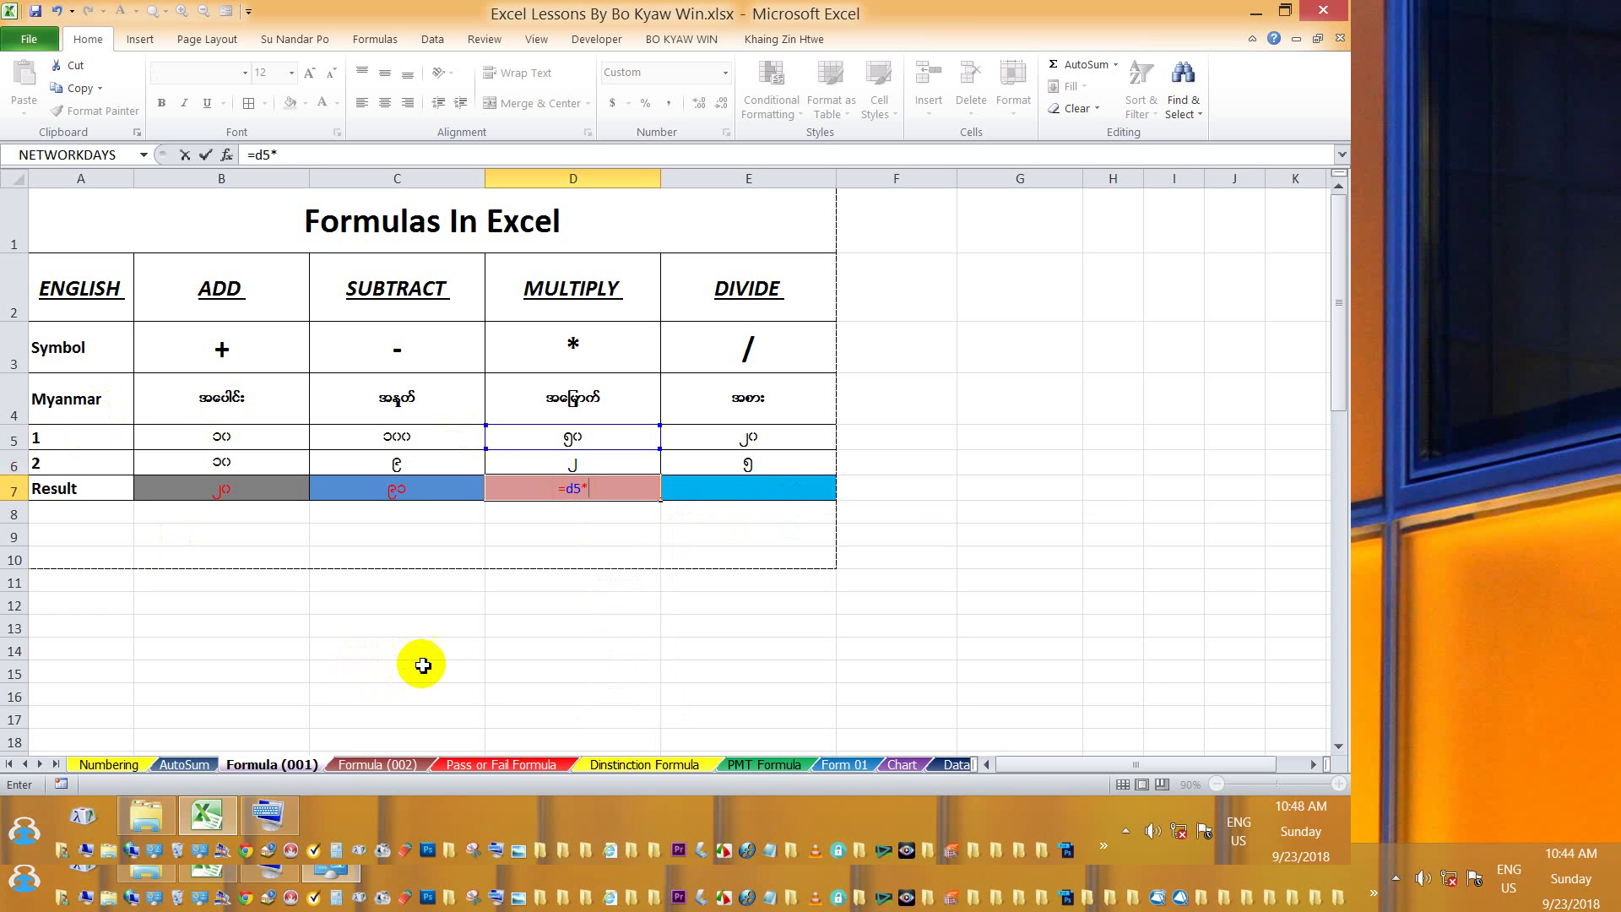
pyautogui.write('d')
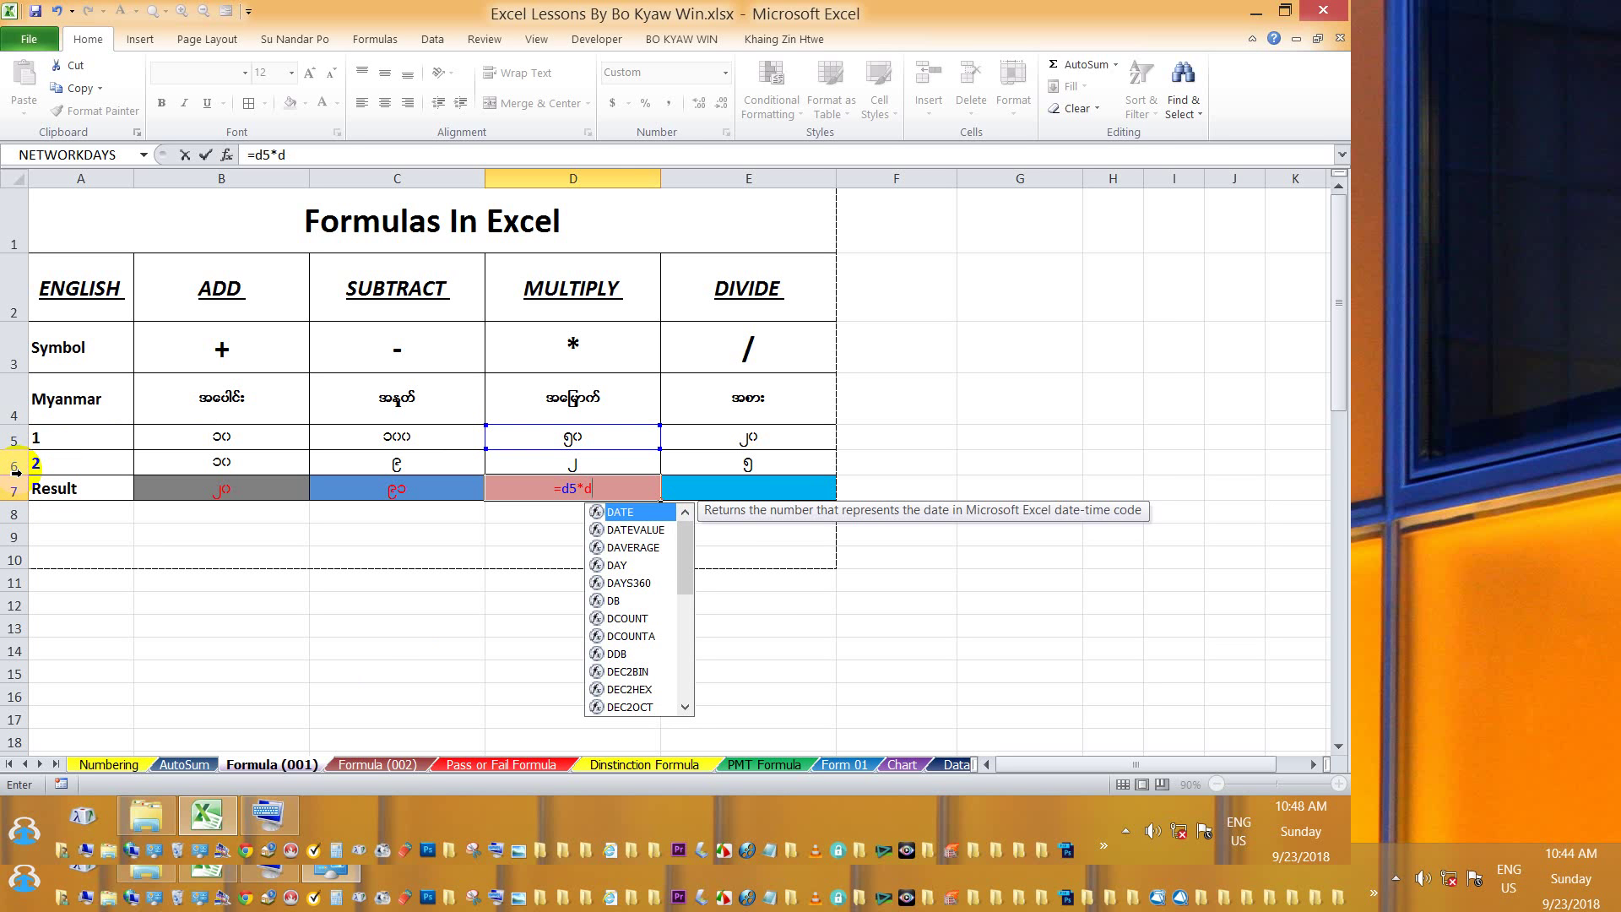
pyautogui.write('6')
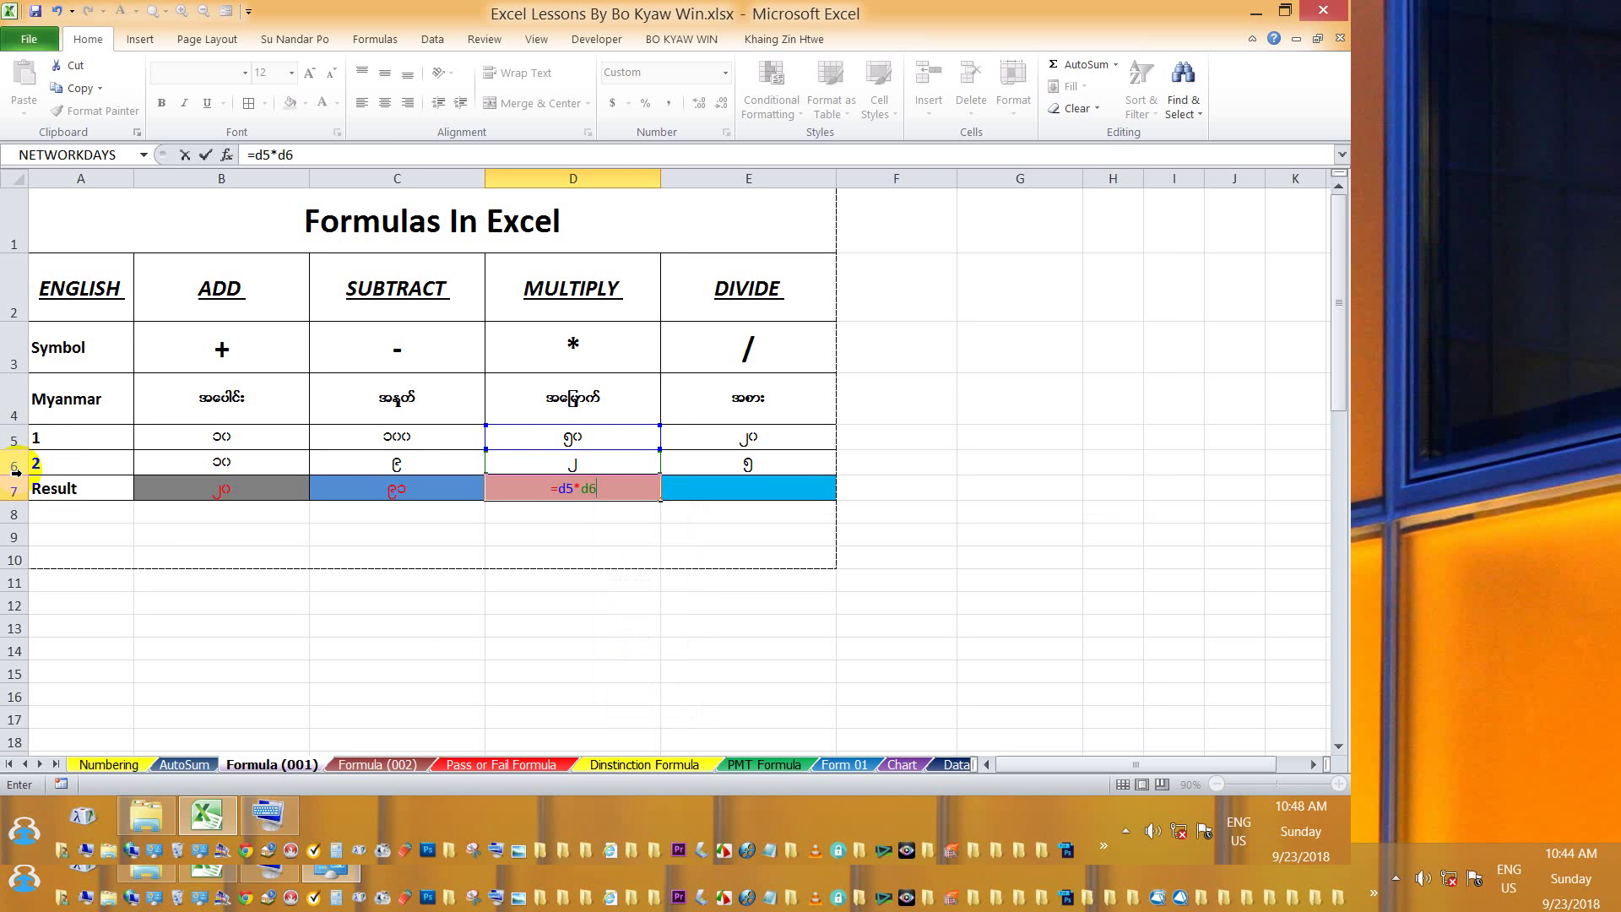
pyautogui.press('Return')
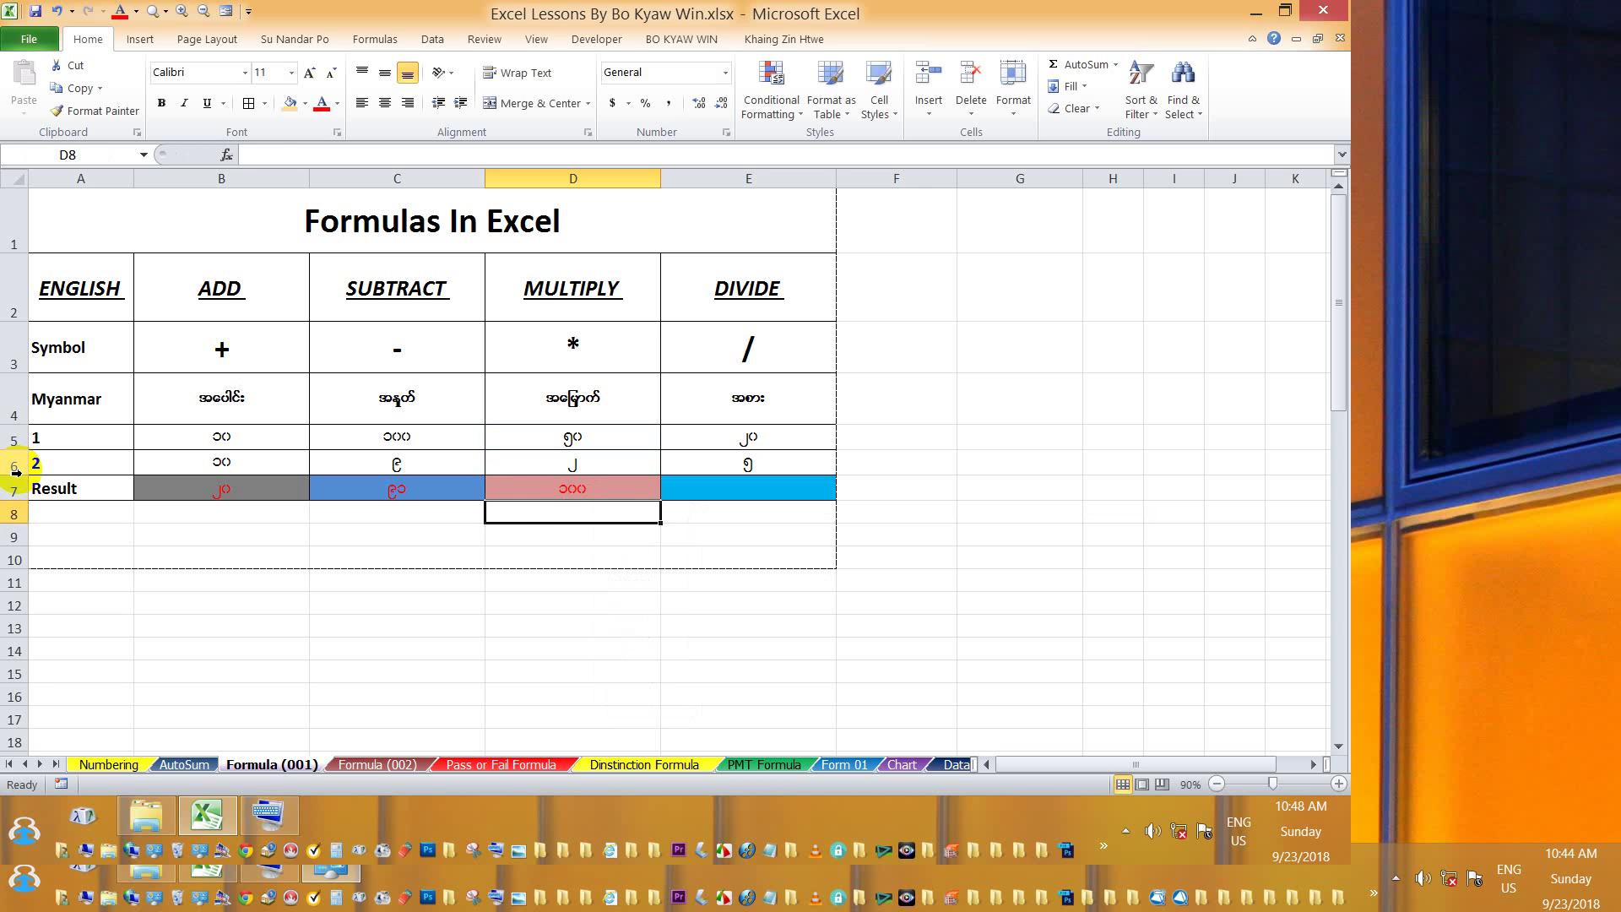
pyautogui.click(574, 434)
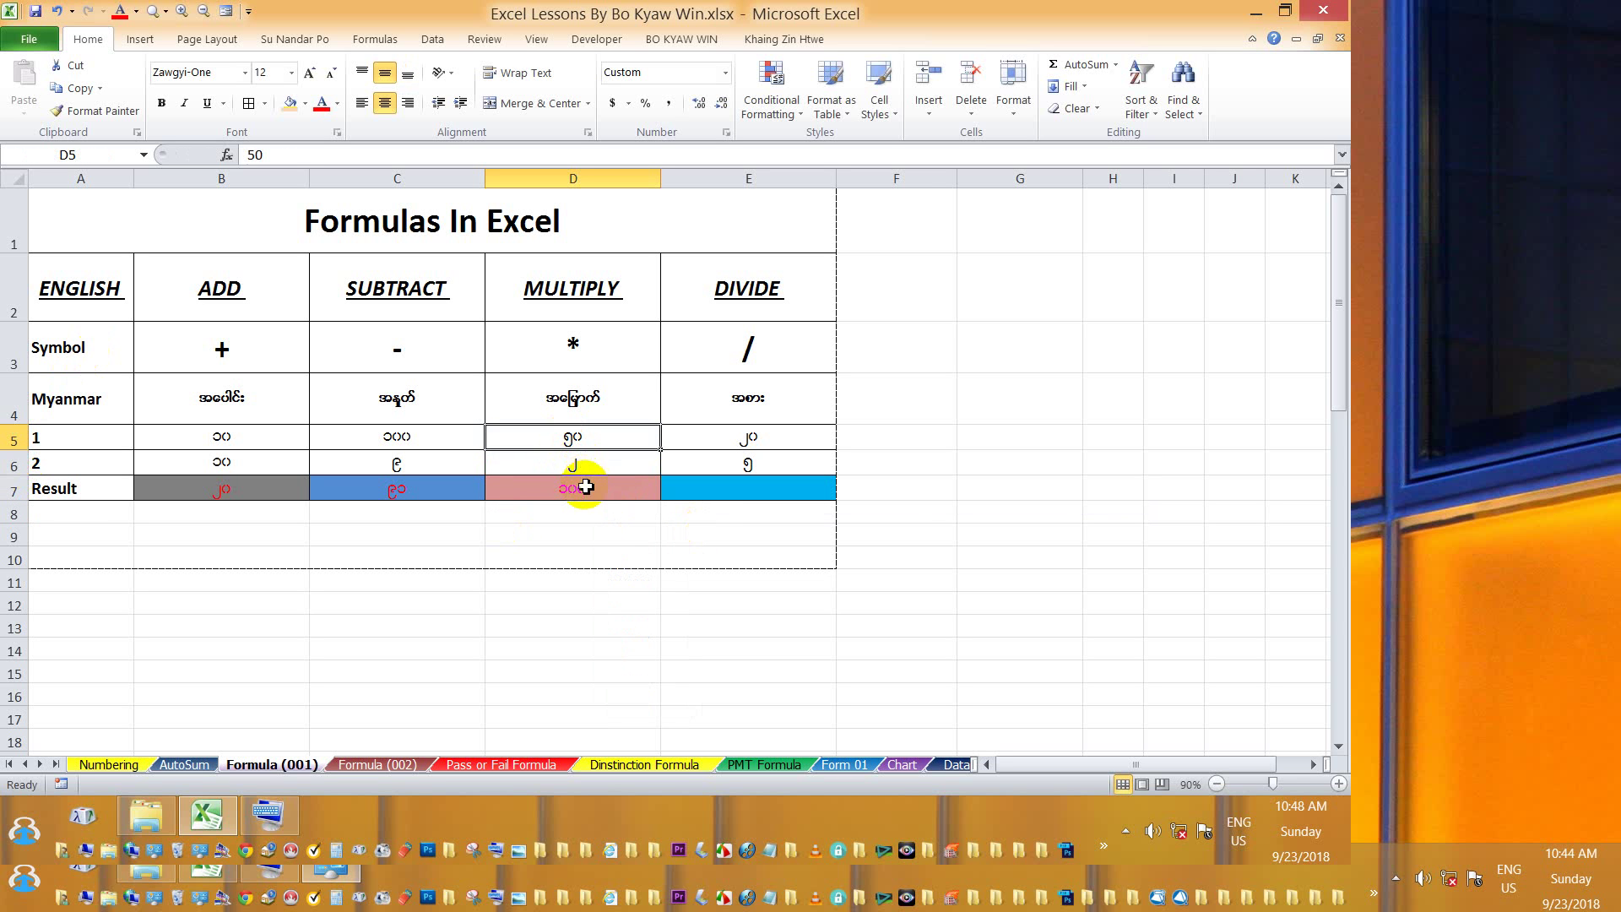
pyautogui.click(582, 490)
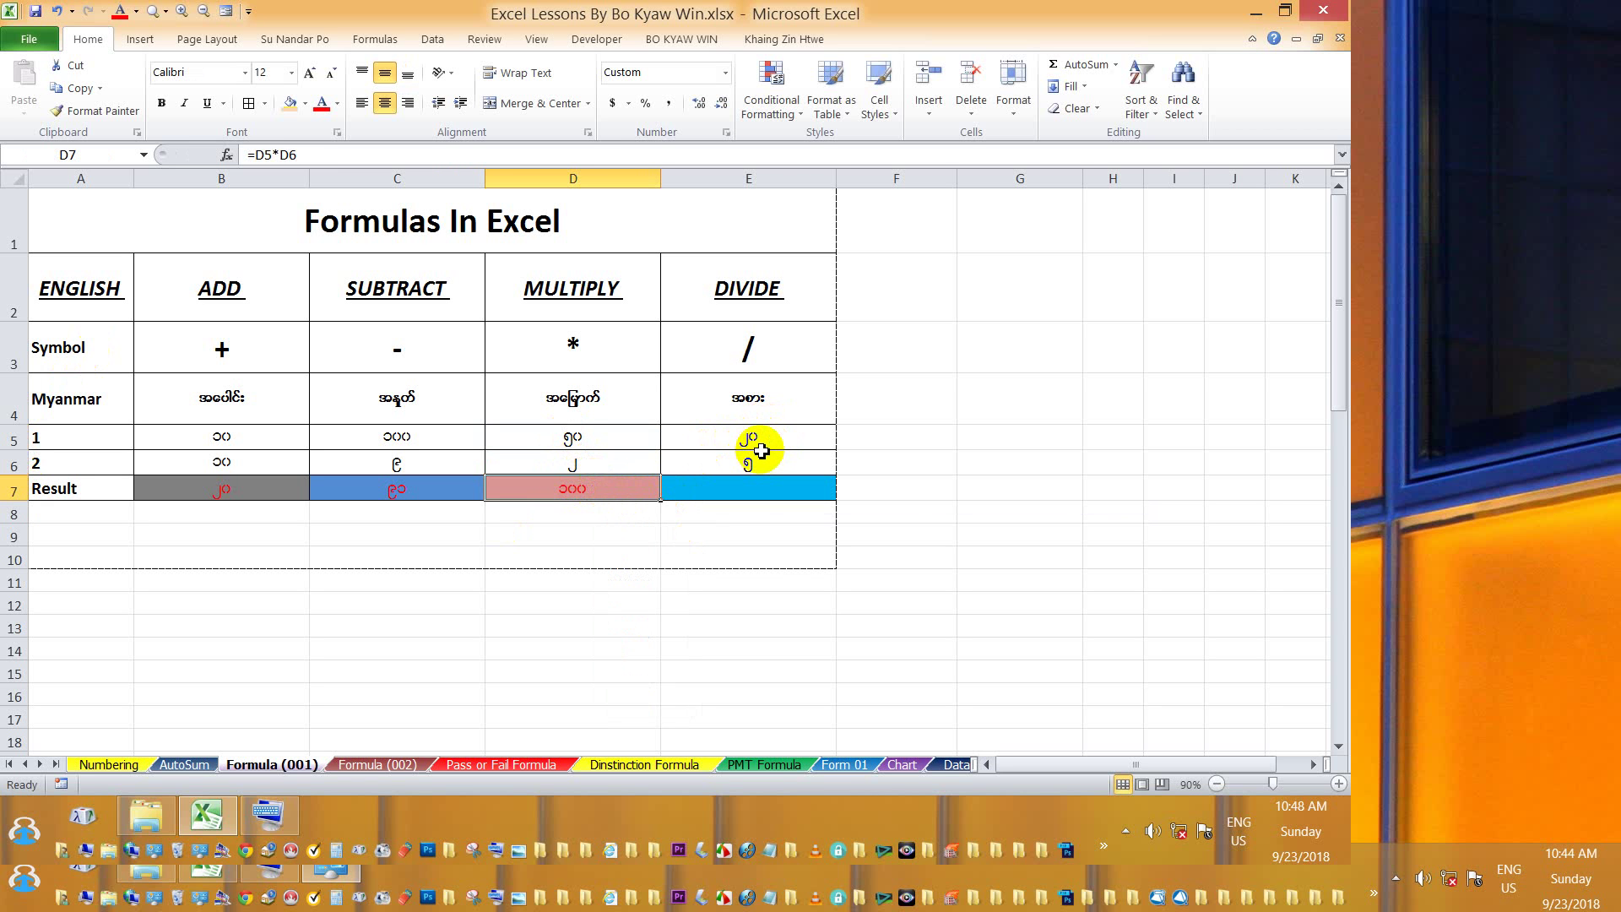
# Enter =E5/E6 in the DIVIDE result cell E7 and check that it returns 4.
pyautogui.click(739, 489)
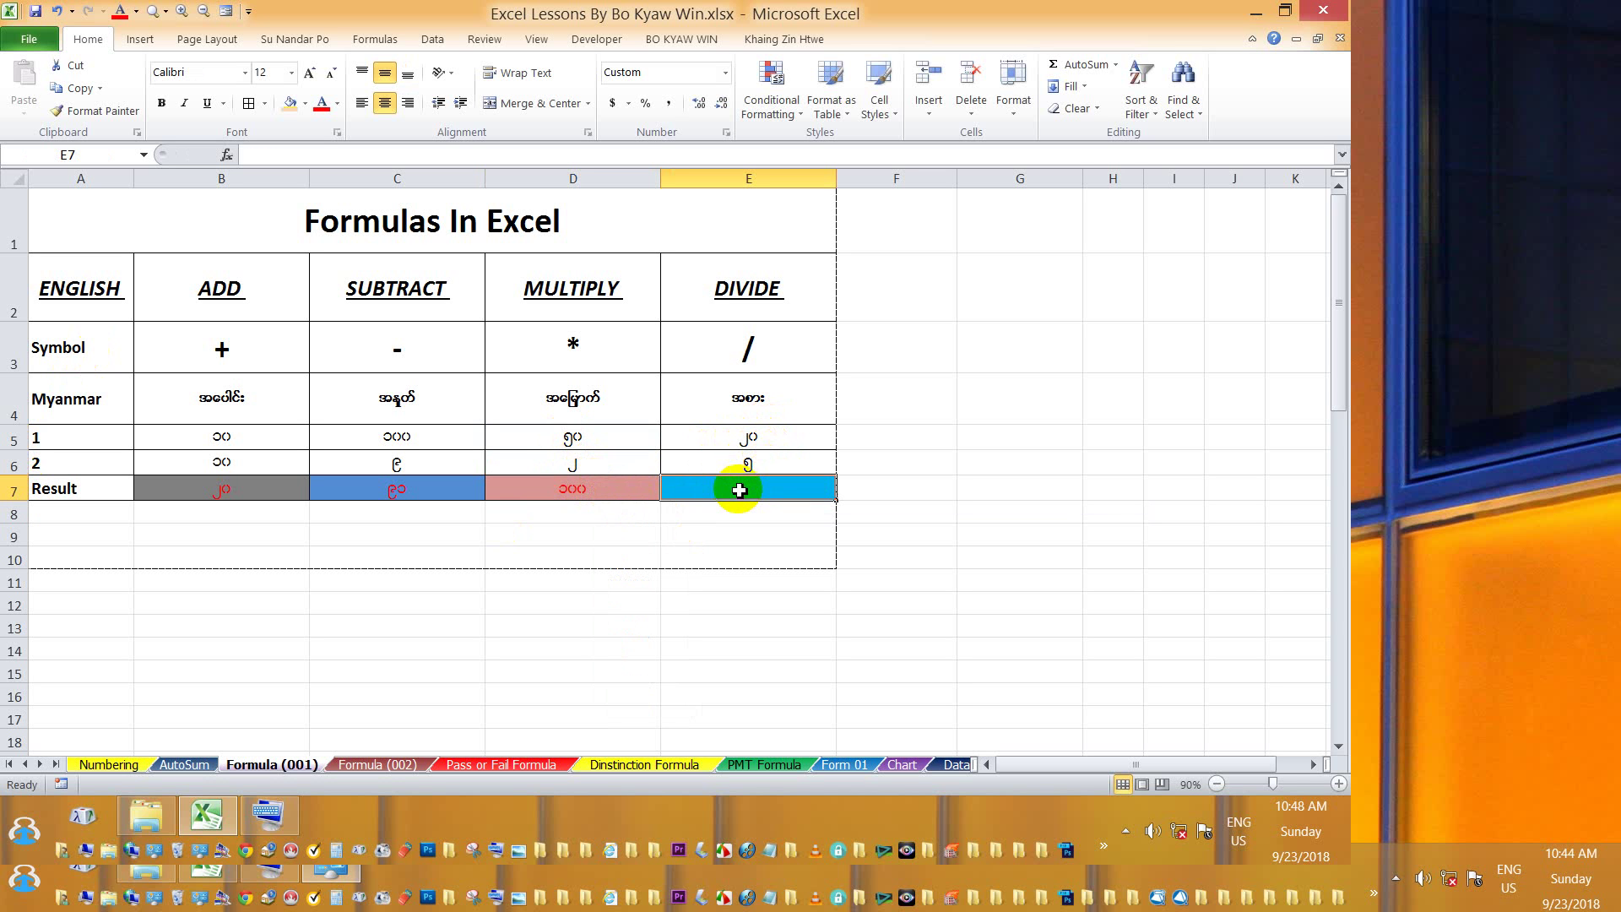
pyautogui.write('=')
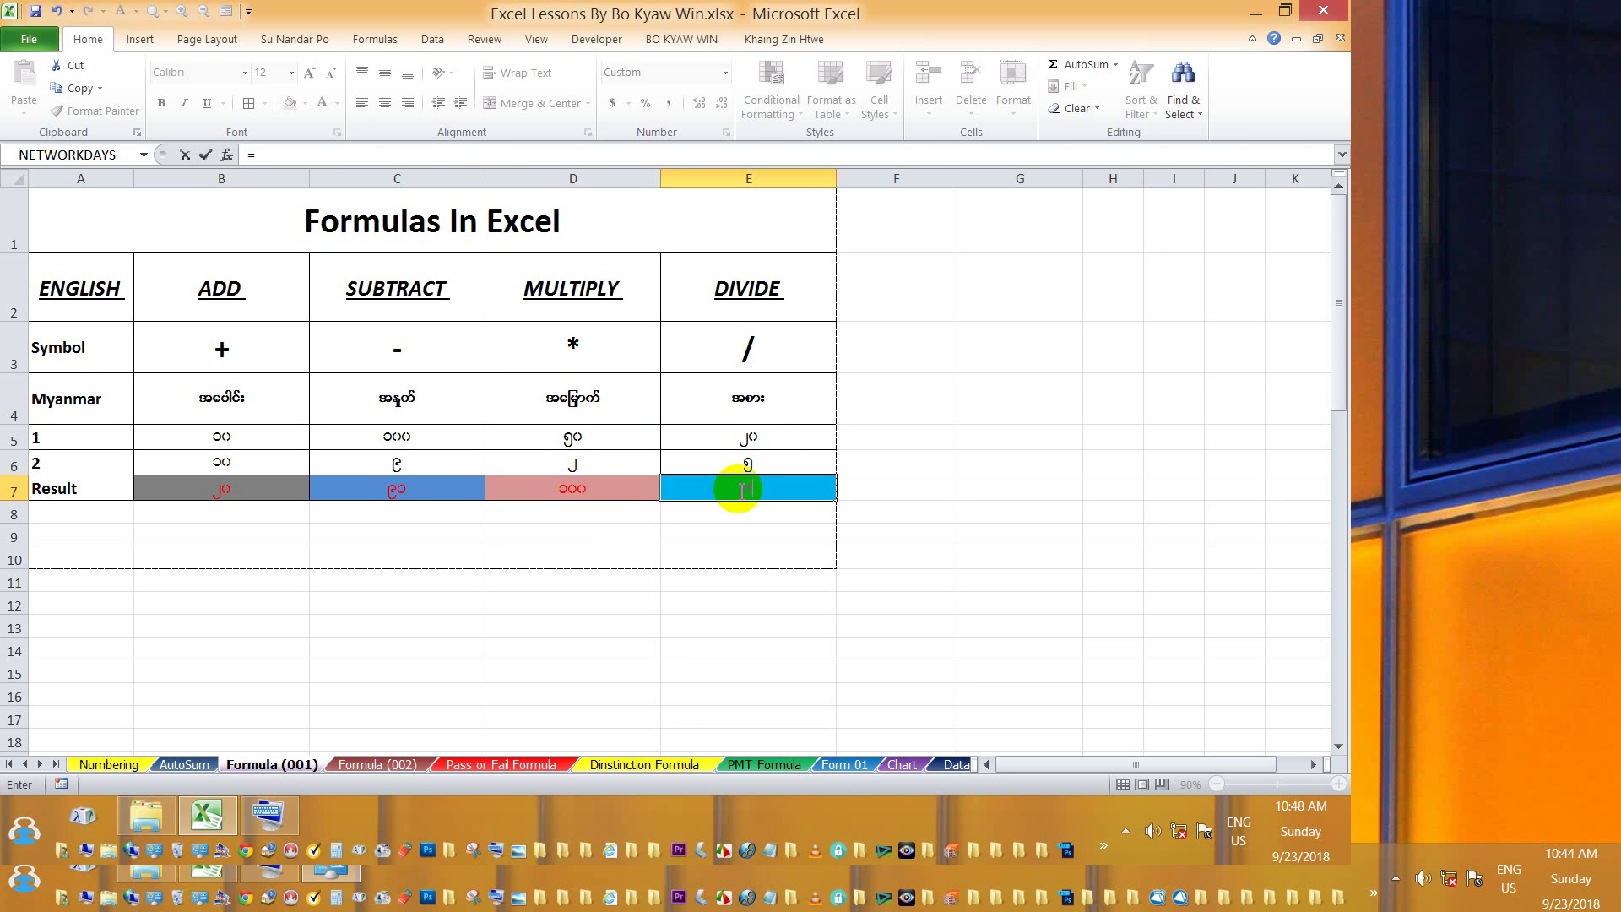
pyautogui.write('e')
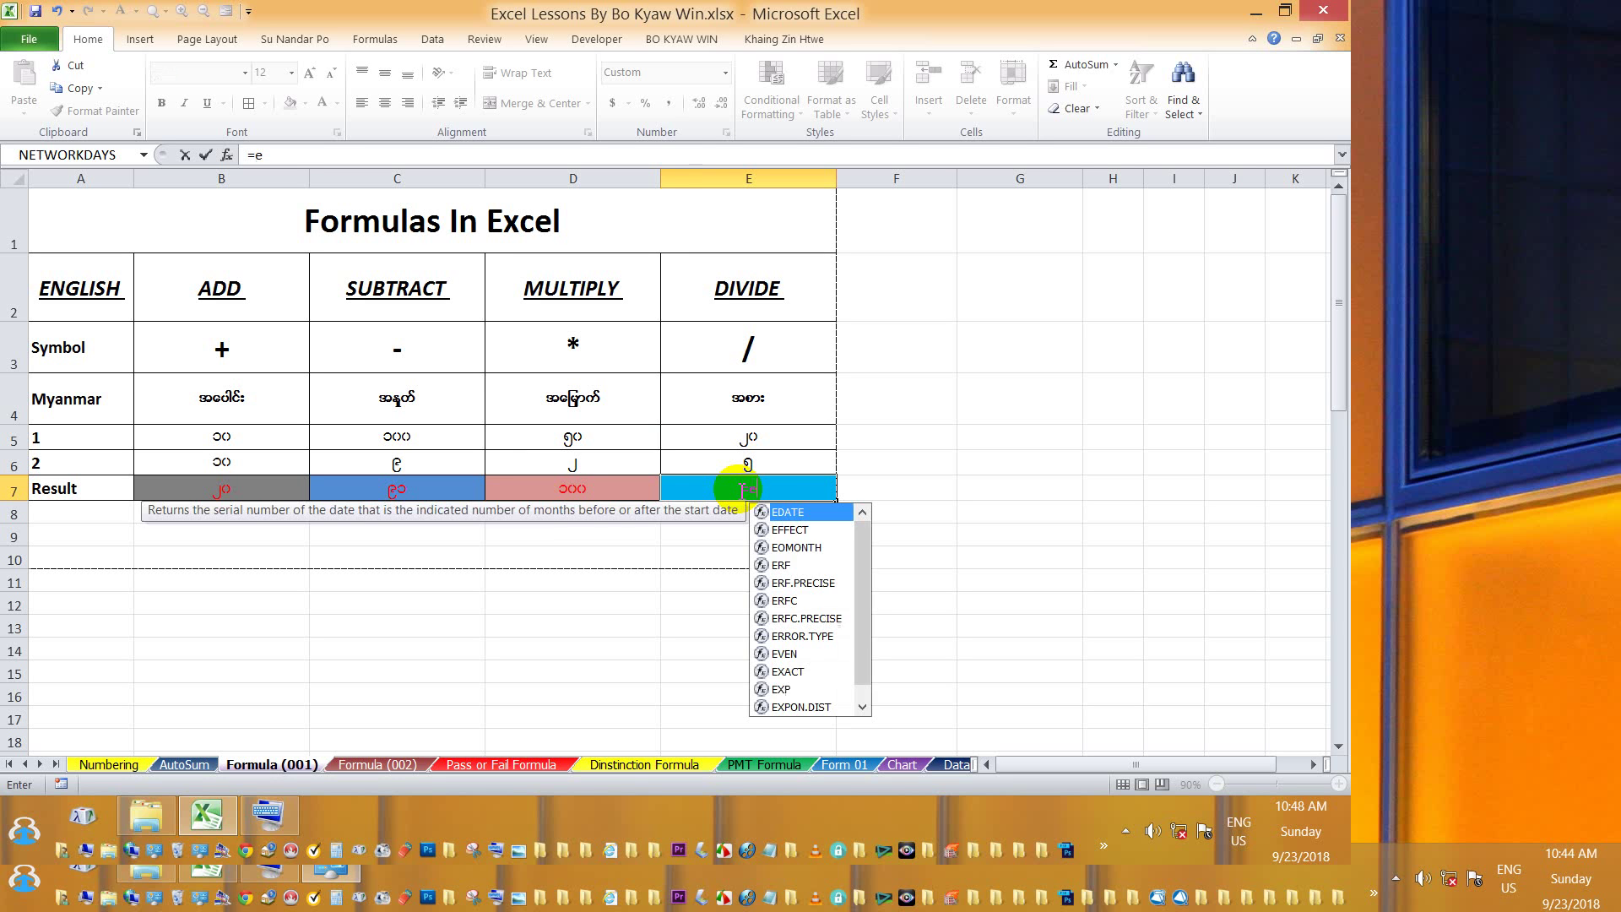
pyautogui.write('5')
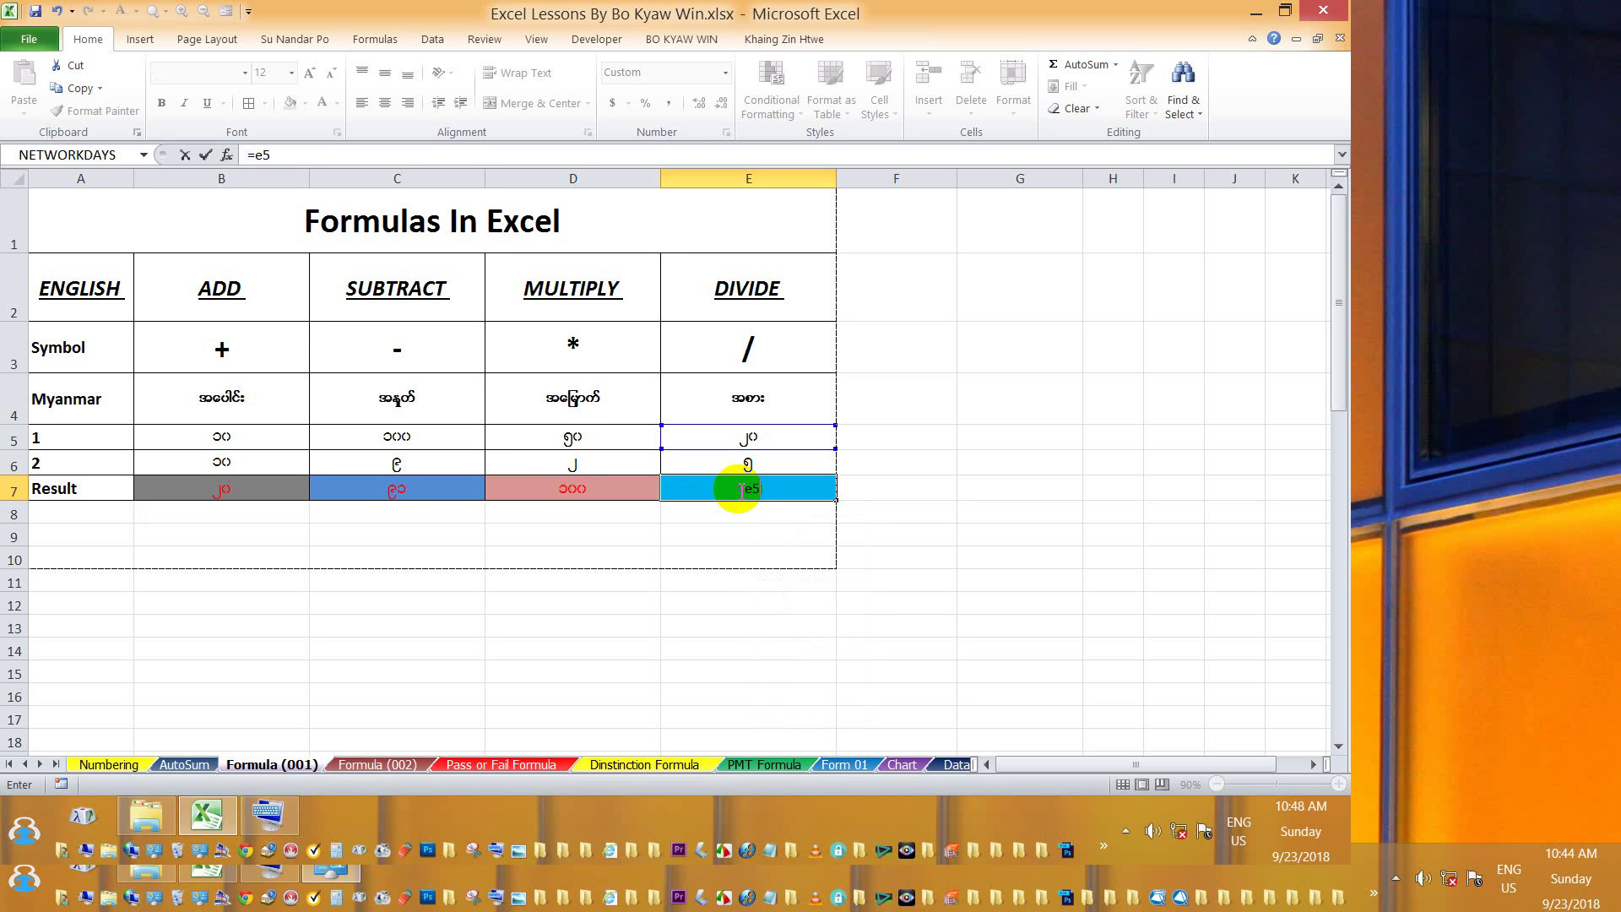
pyautogui.write('/')
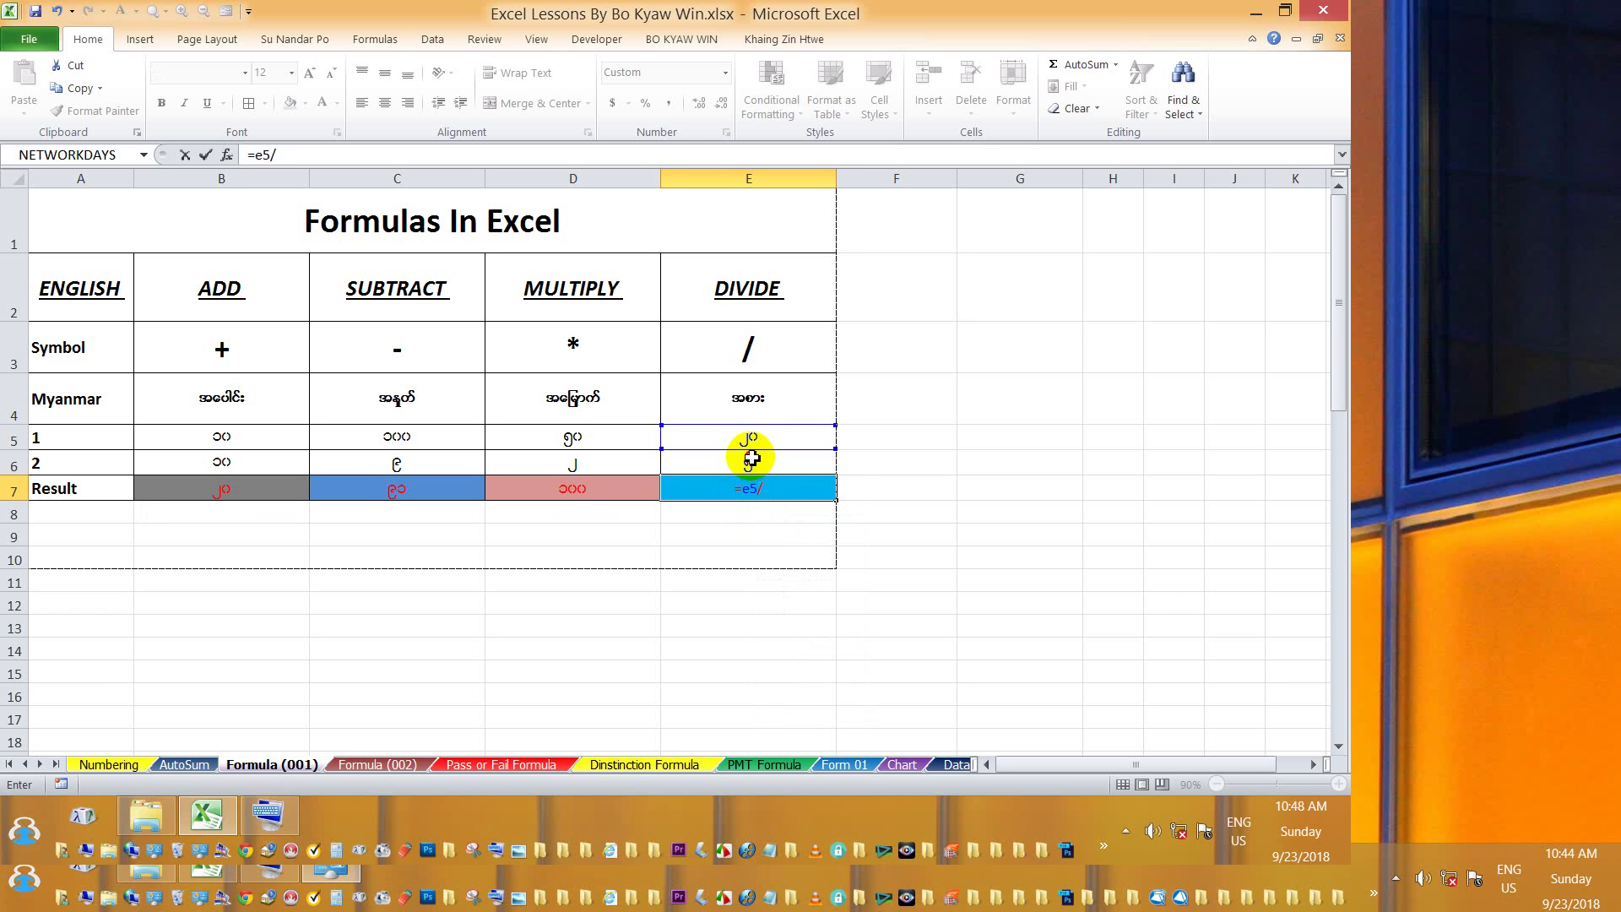
pyautogui.click(751, 462)
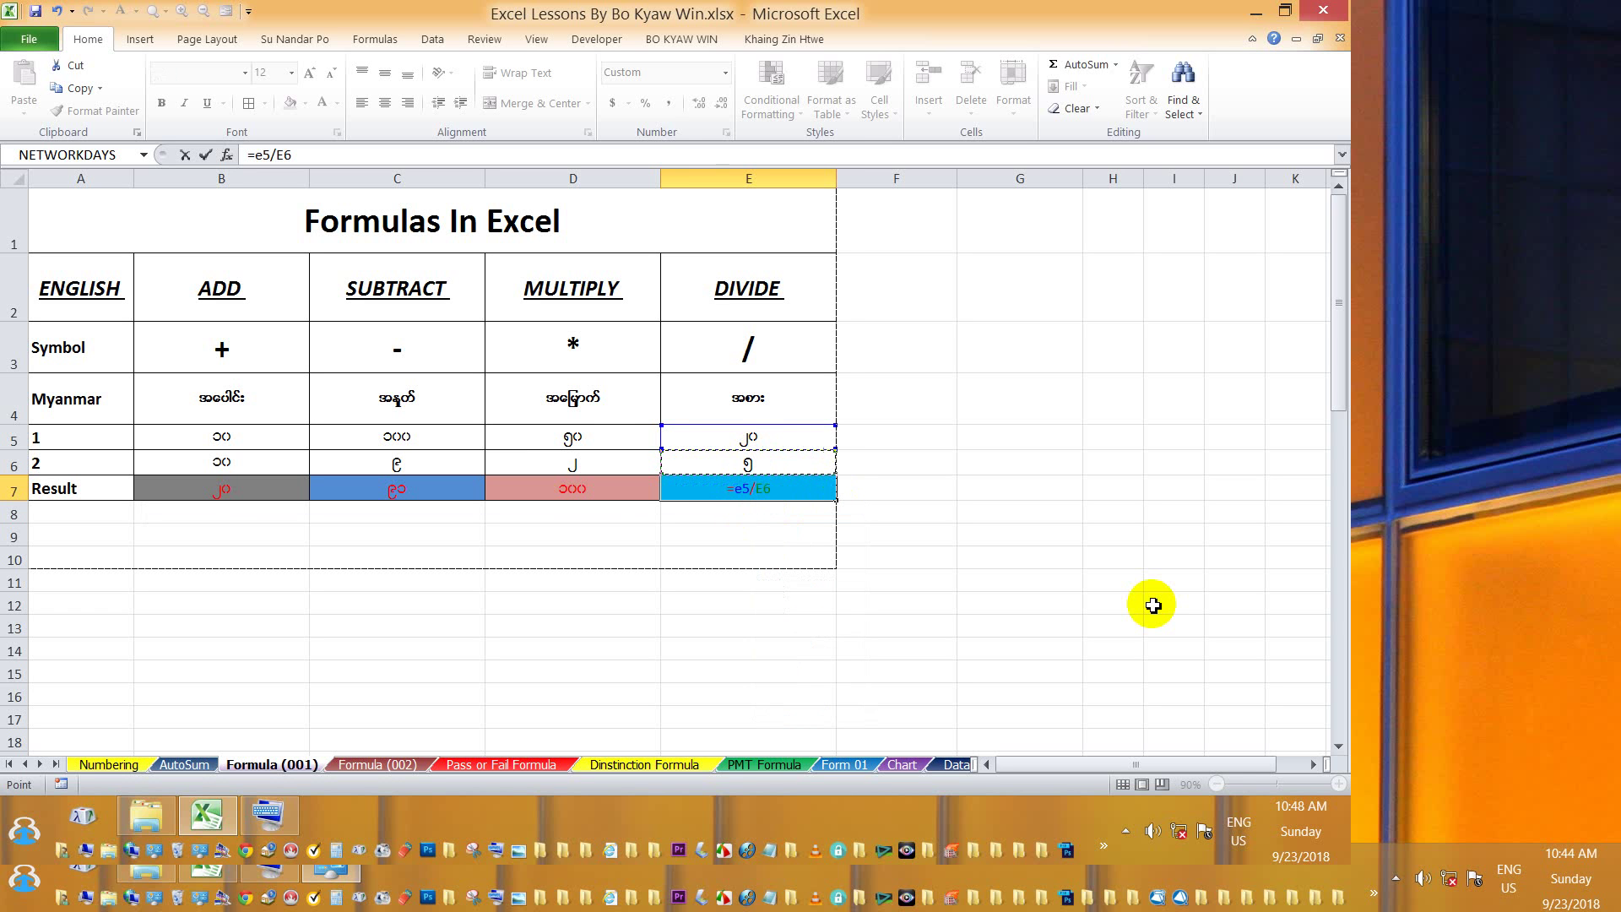
pyautogui.press('Return')
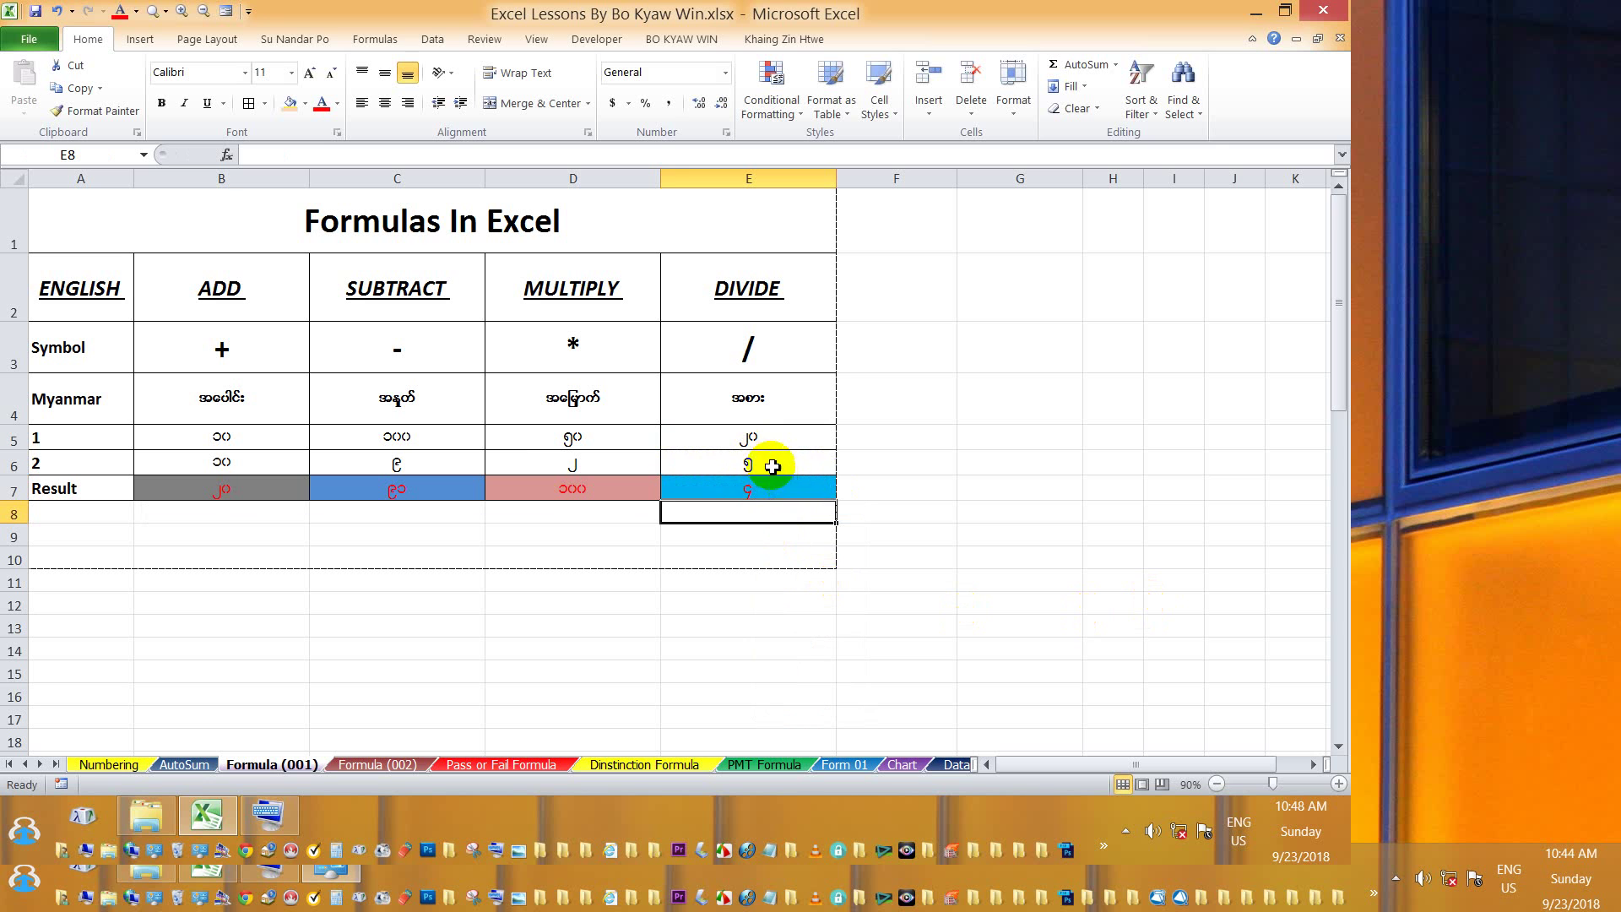
pyautogui.click(747, 438)
pyautogui.click(750, 466)
pyautogui.click(754, 496)
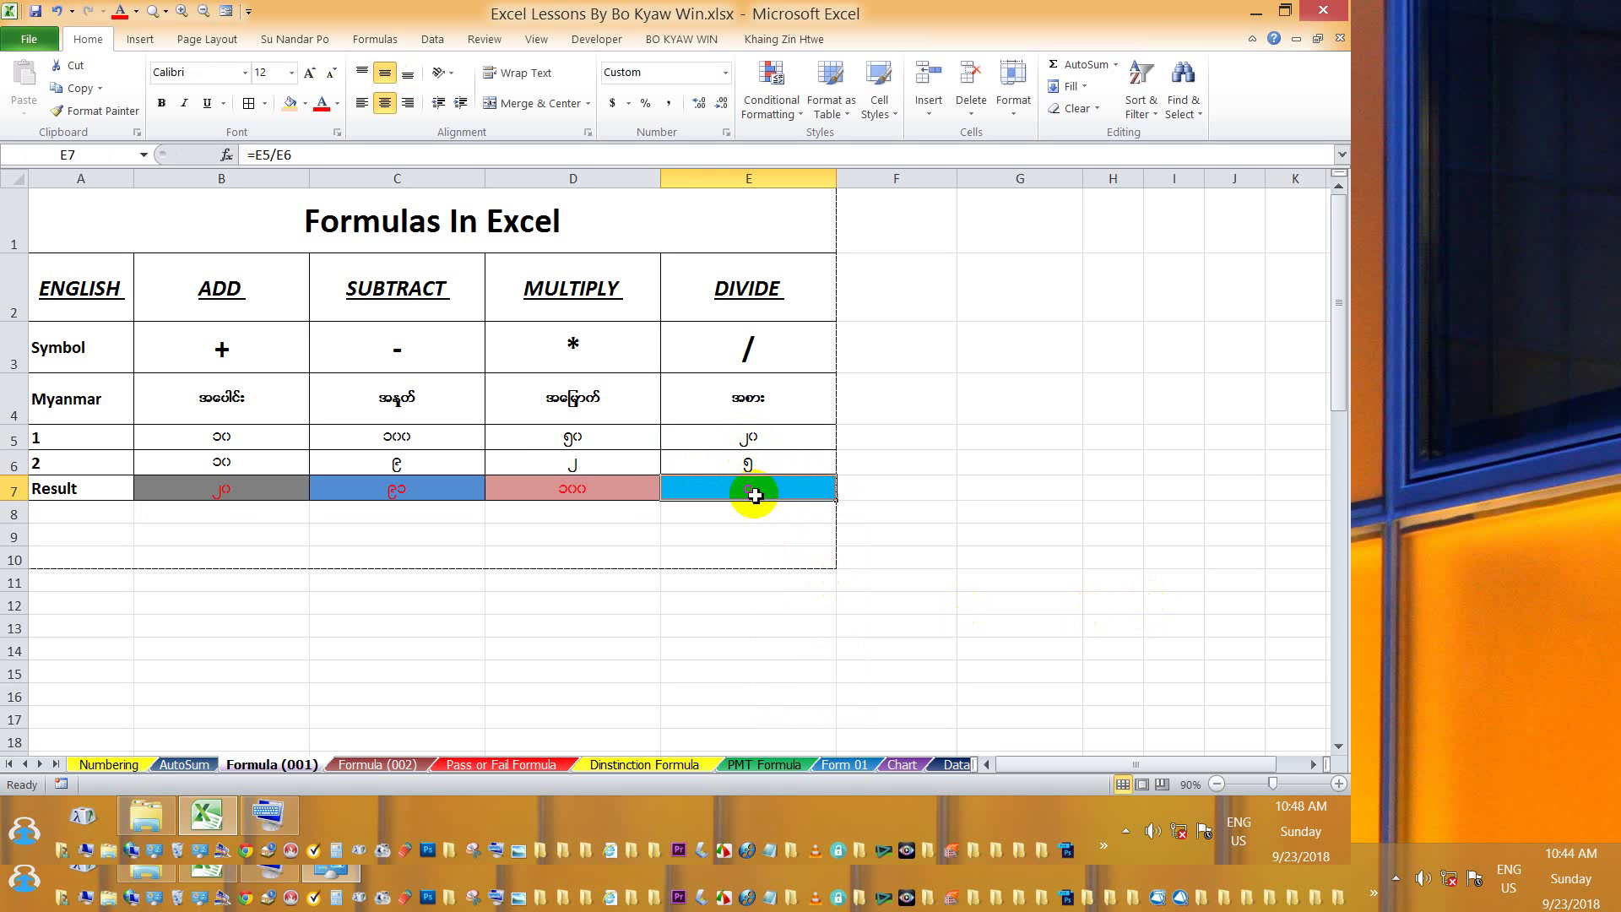
# Change E5 to 200, D5 to 100 and C6 to 90 so their results recalculate.
pyautogui.click(752, 438)
pyautogui.write('2')
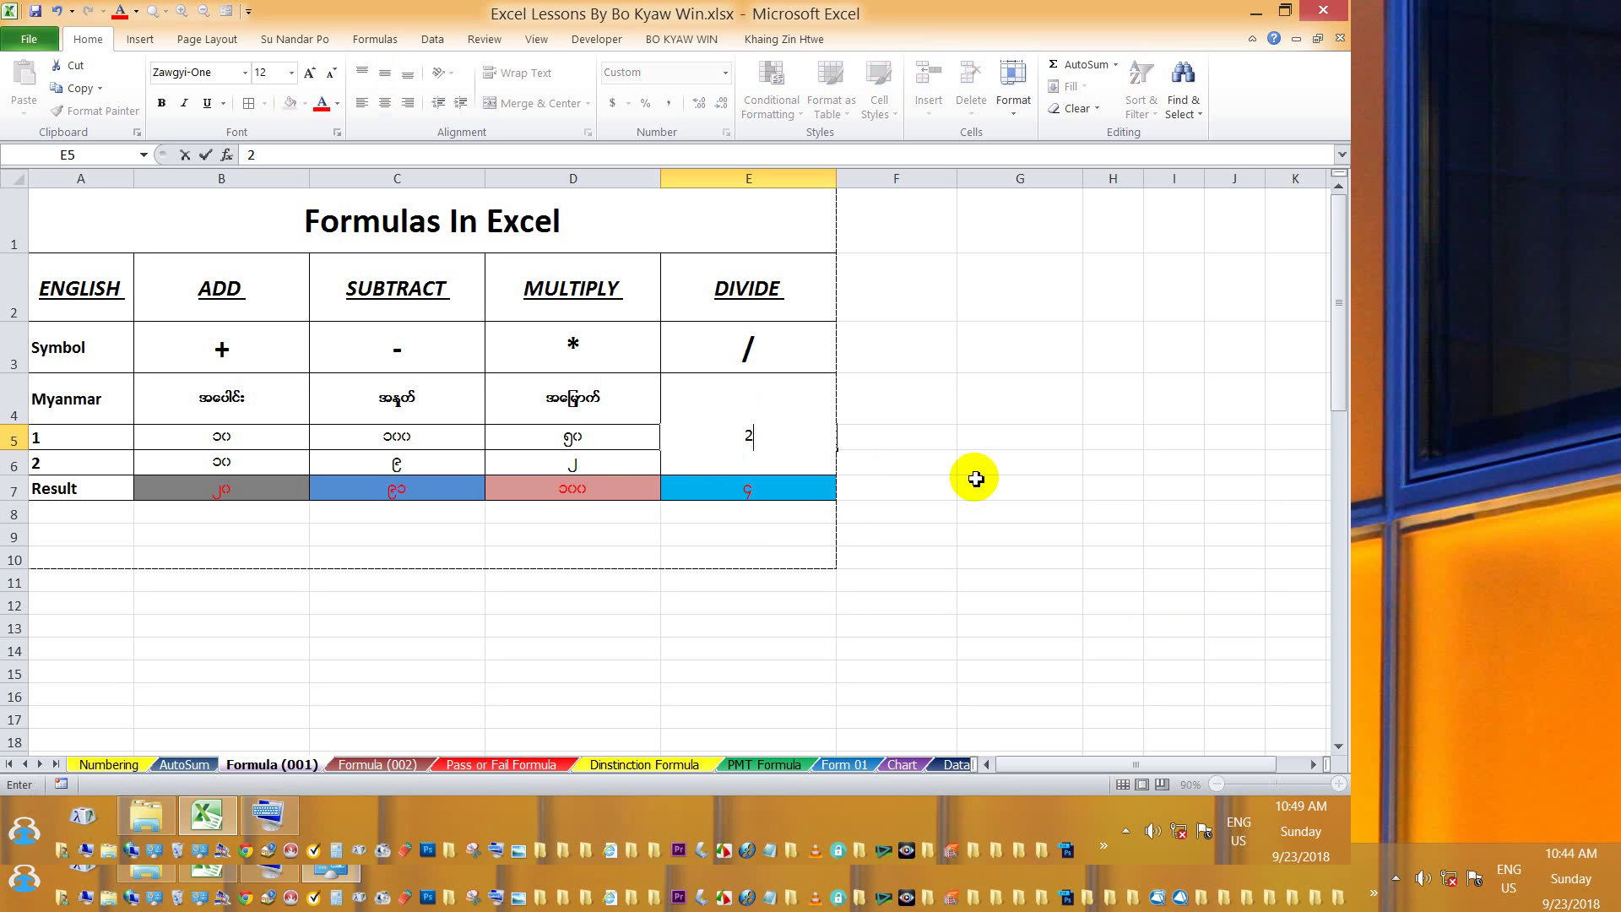
pyautogui.write('00')
pyautogui.press('Return')
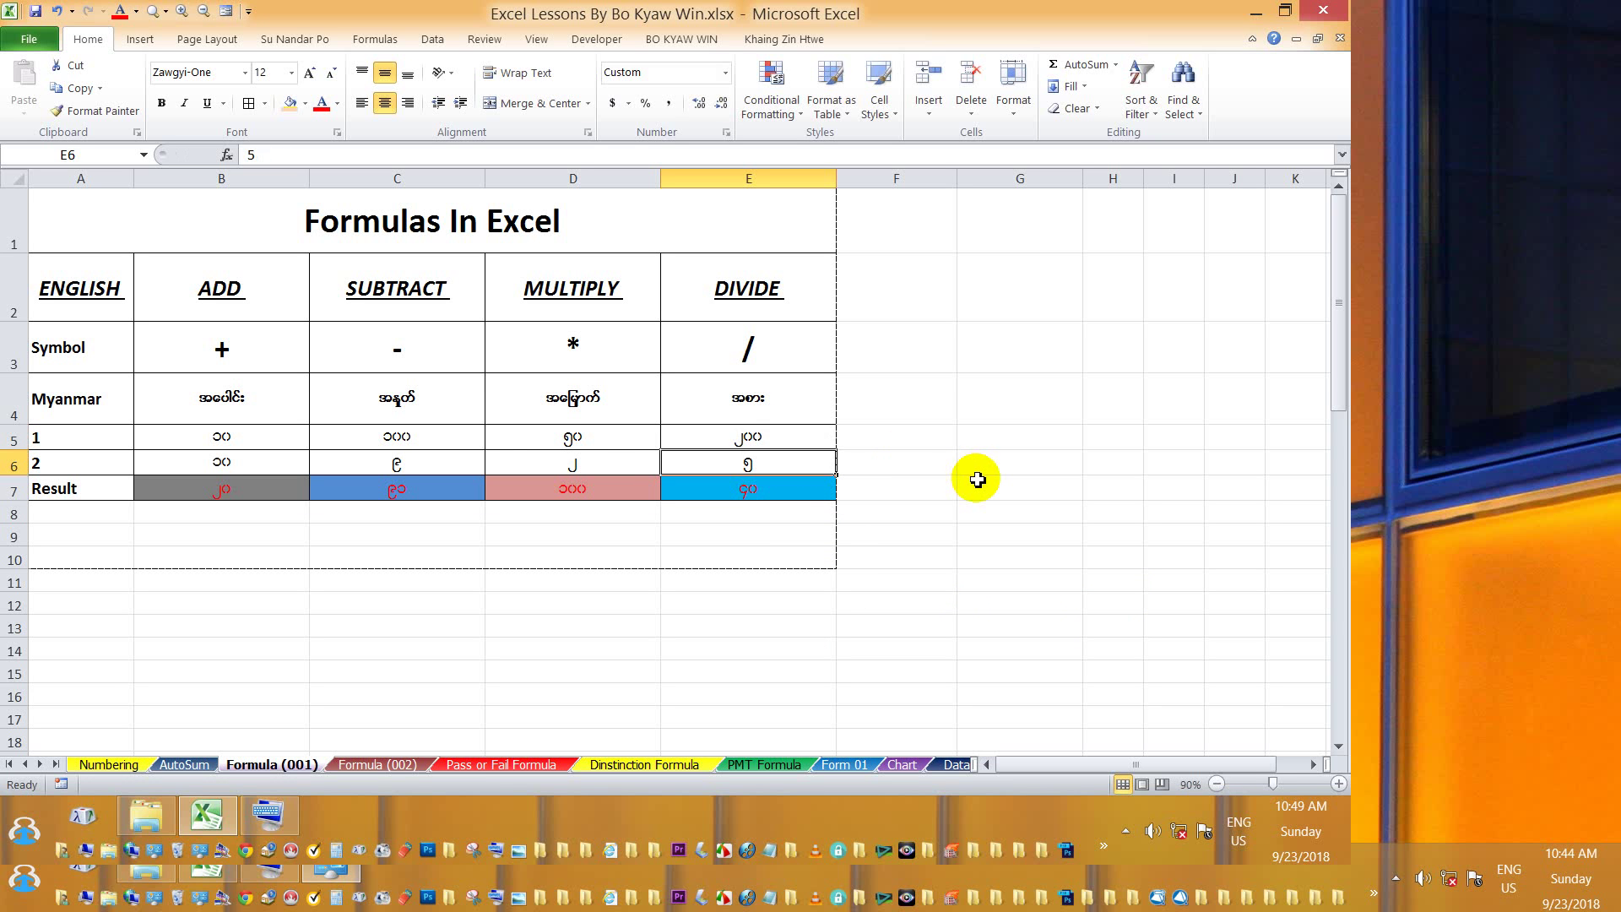
pyautogui.click(574, 439)
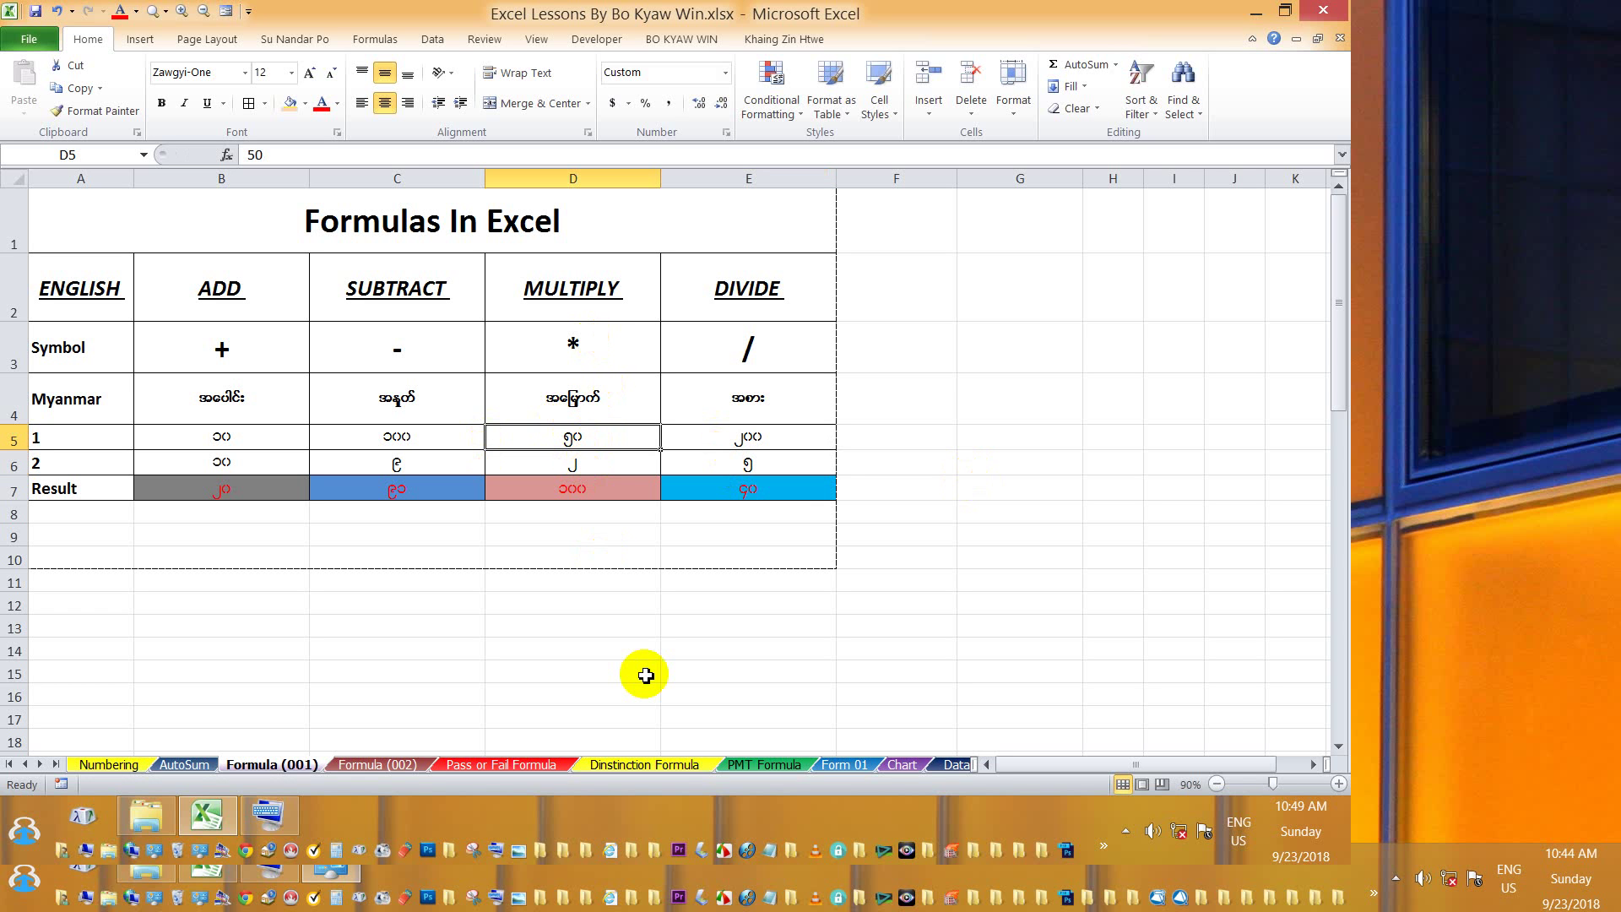
pyautogui.write('100')
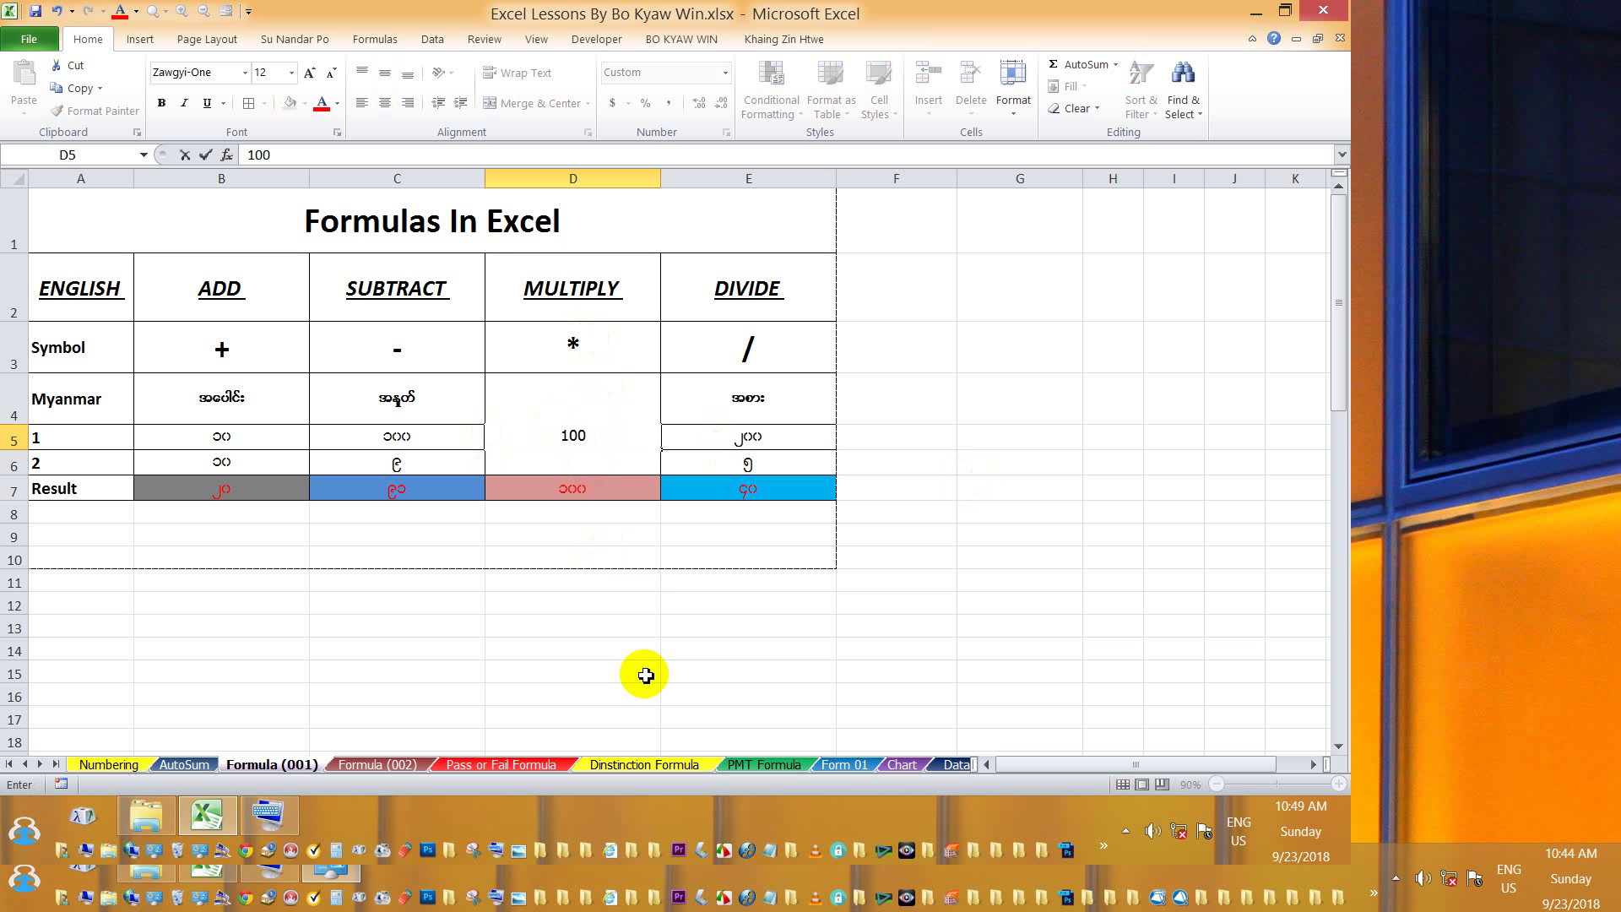
pyautogui.press('Return')
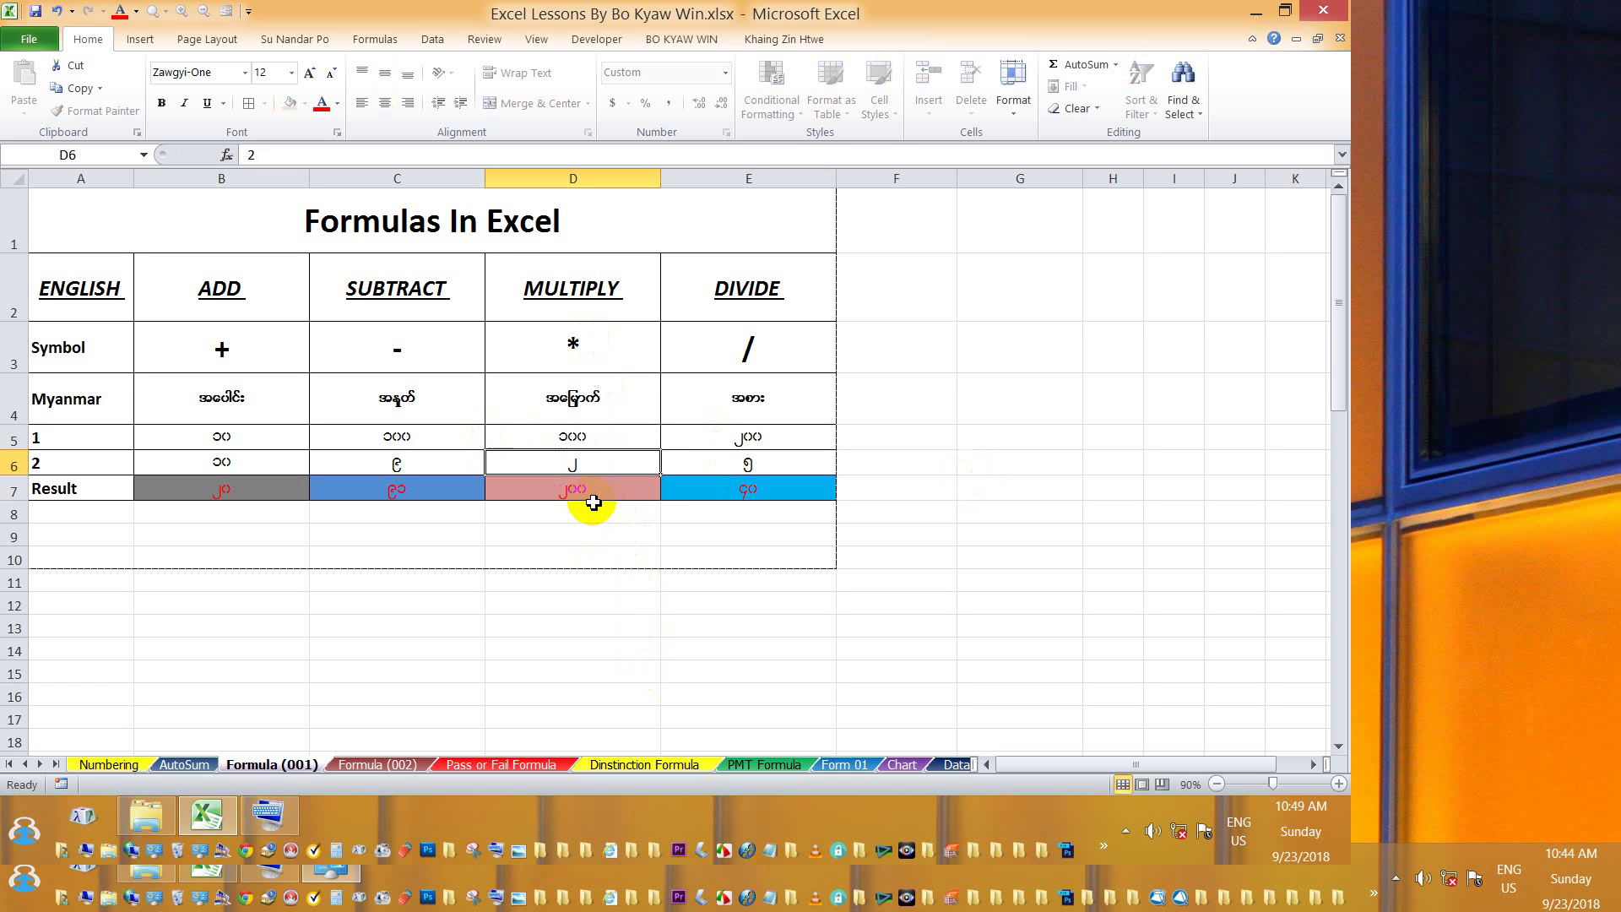
pyautogui.click(418, 437)
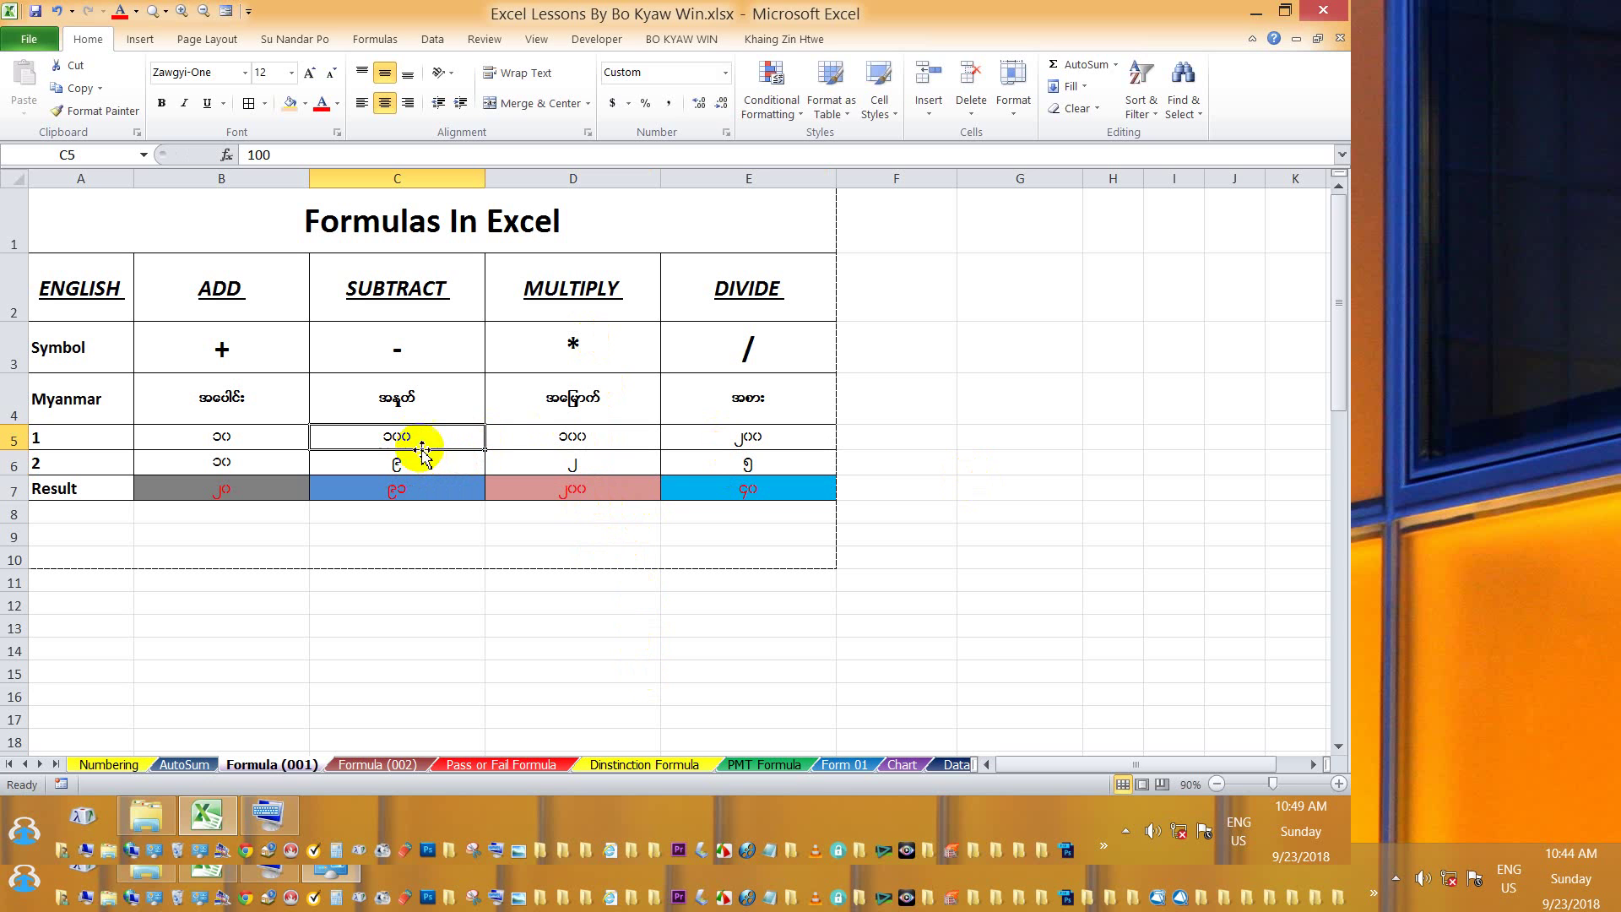
pyautogui.click(397, 463)
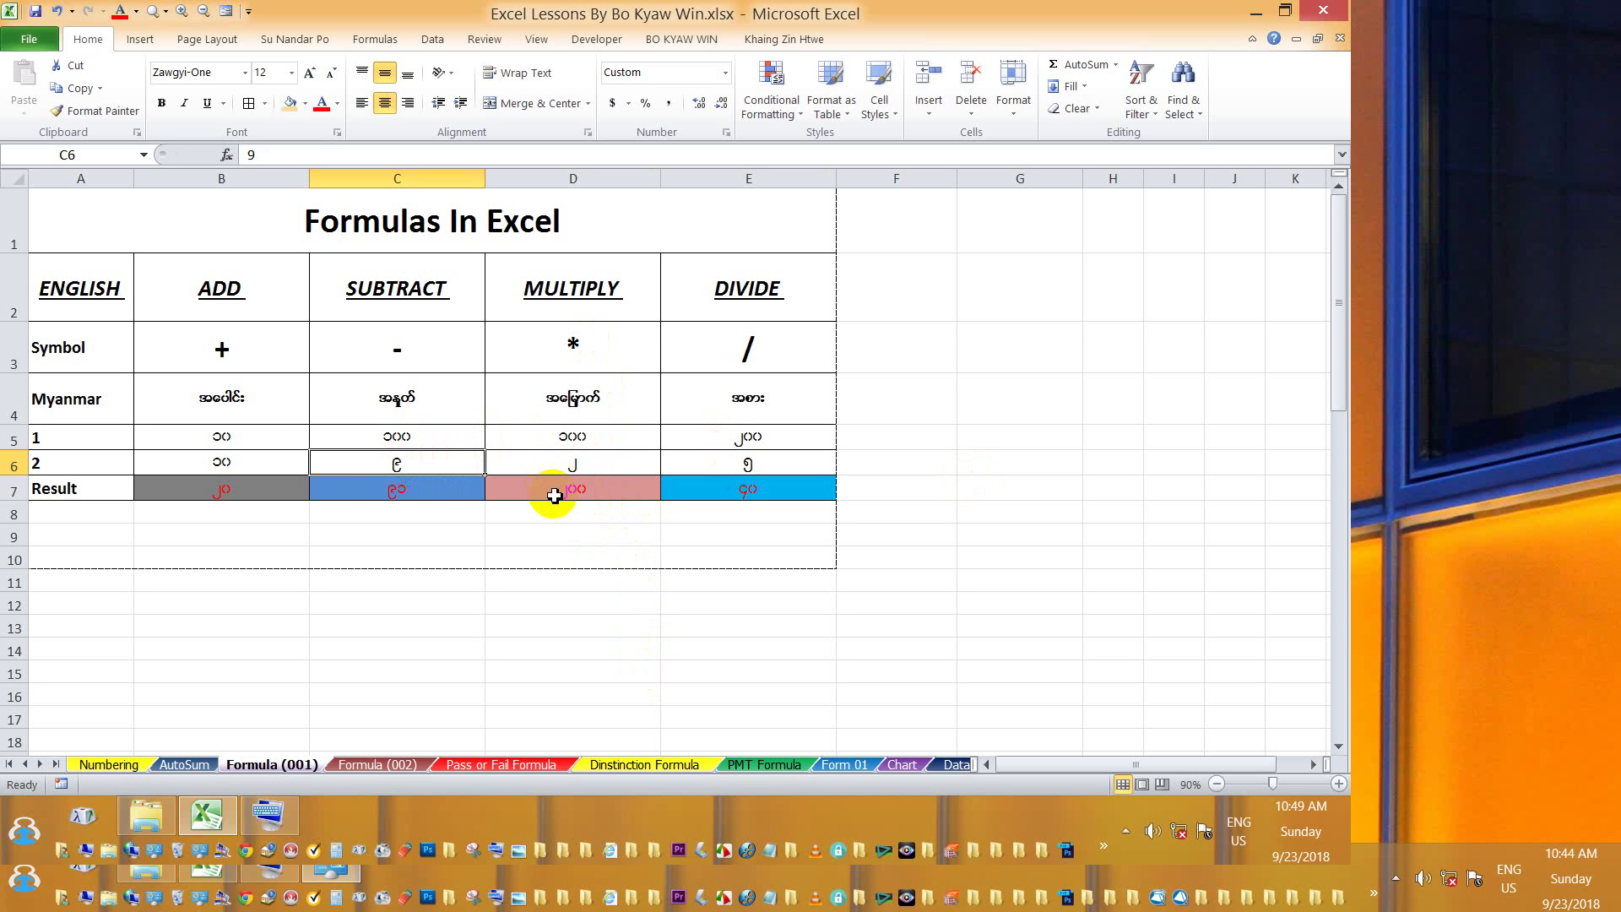
pyautogui.write('90')
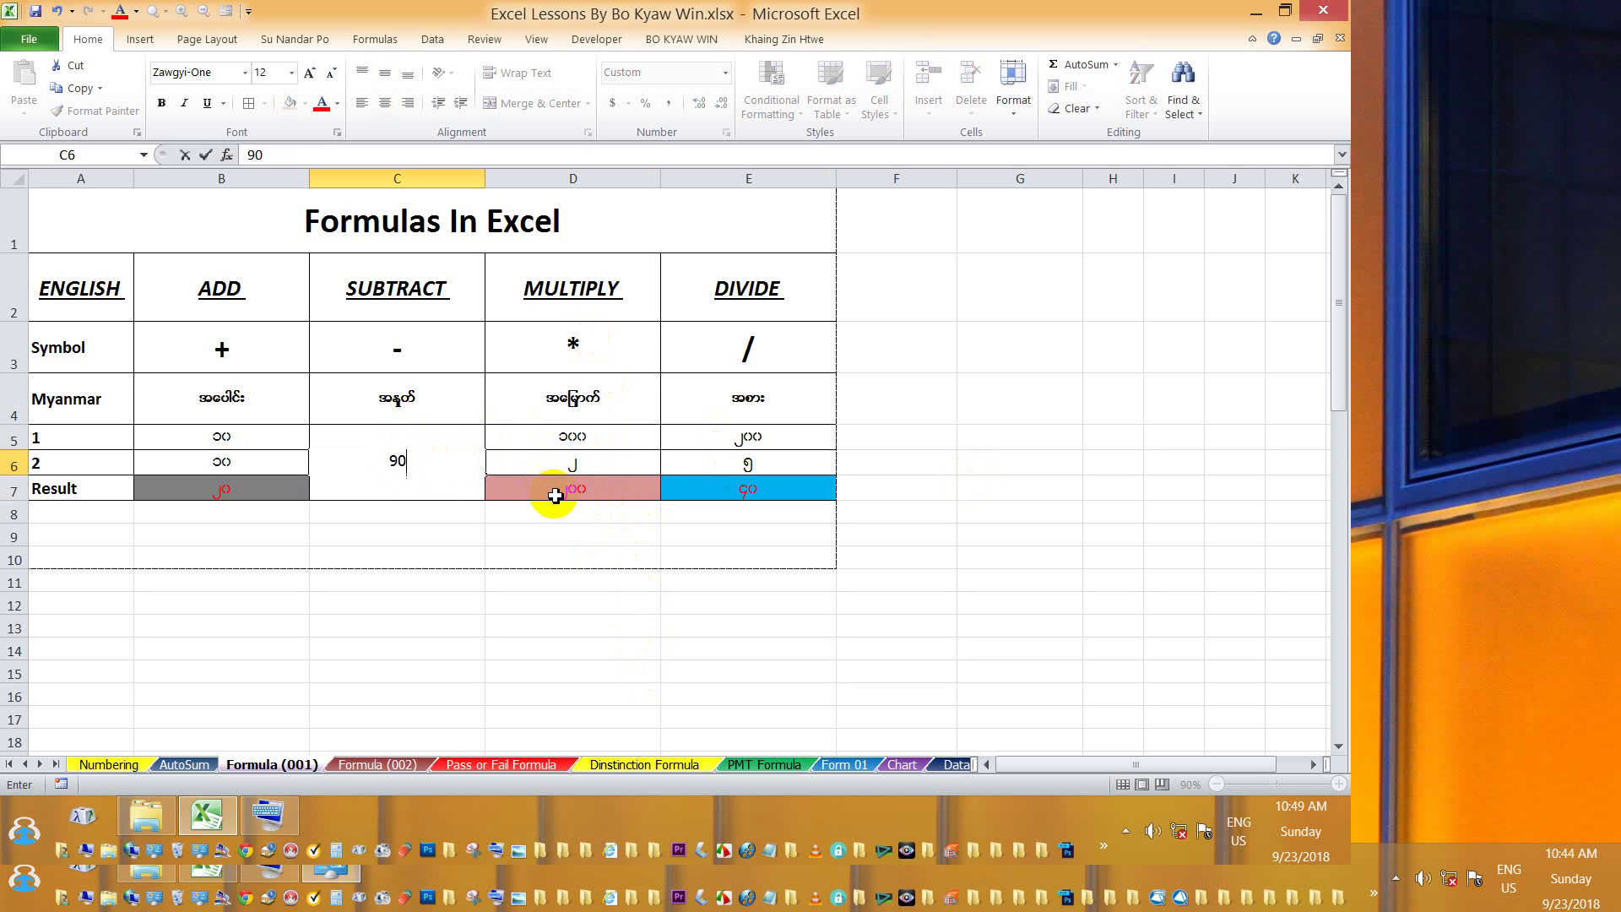
pyautogui.press('Return')
# Change B5 to 100 and B6 to 30, making B7 recalculate to 130.
pyautogui.click(222, 436)
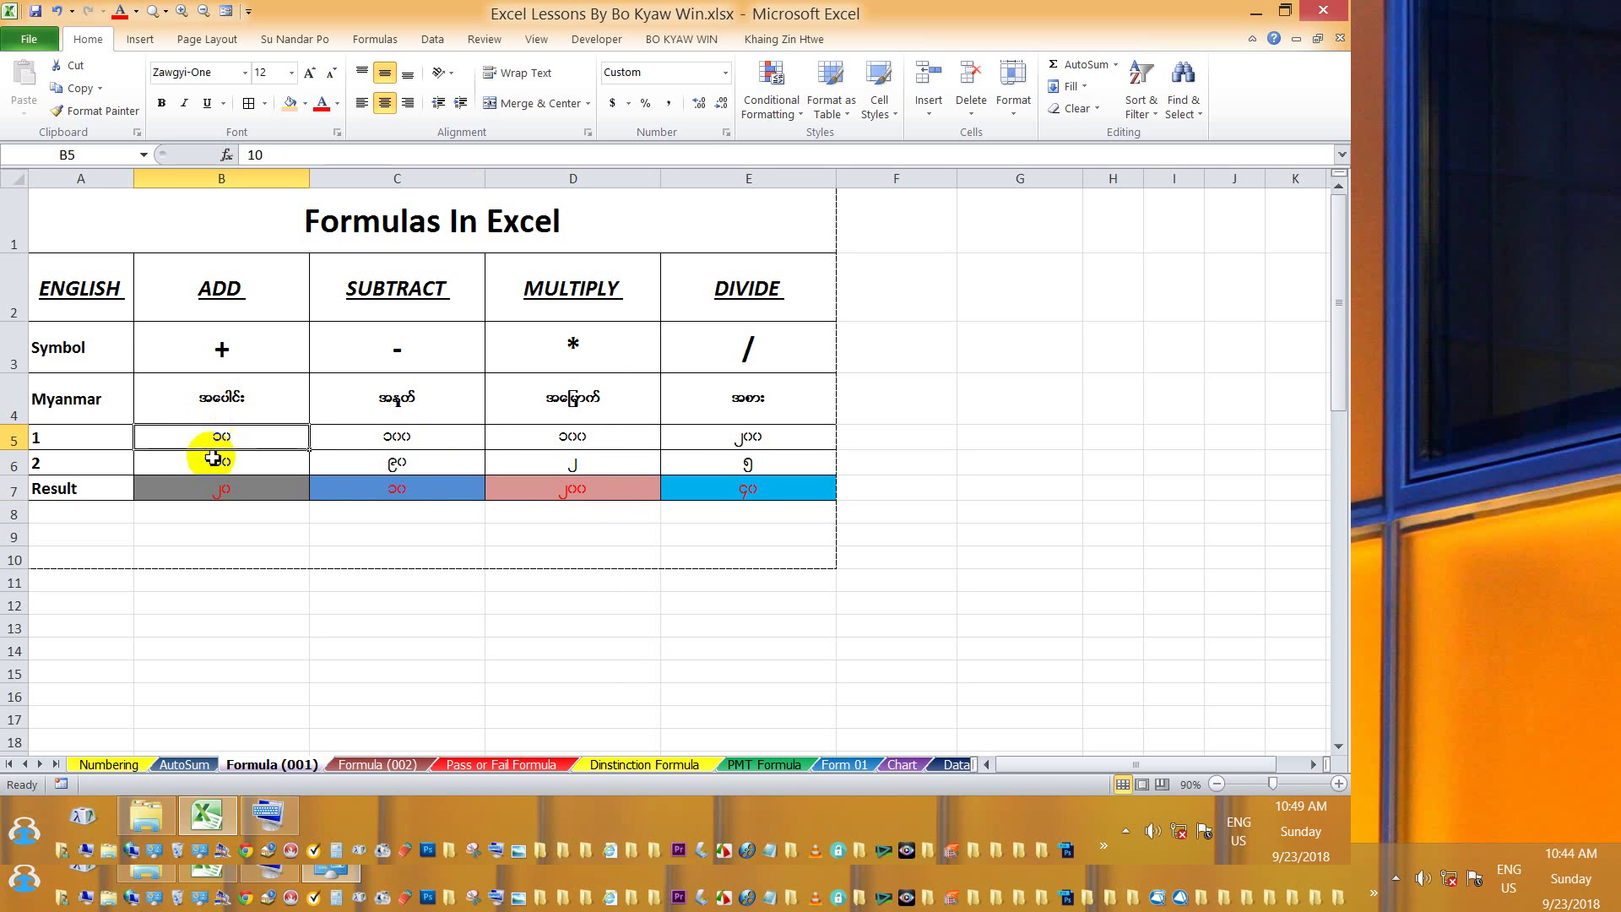
pyautogui.click(213, 459)
pyautogui.click(211, 490)
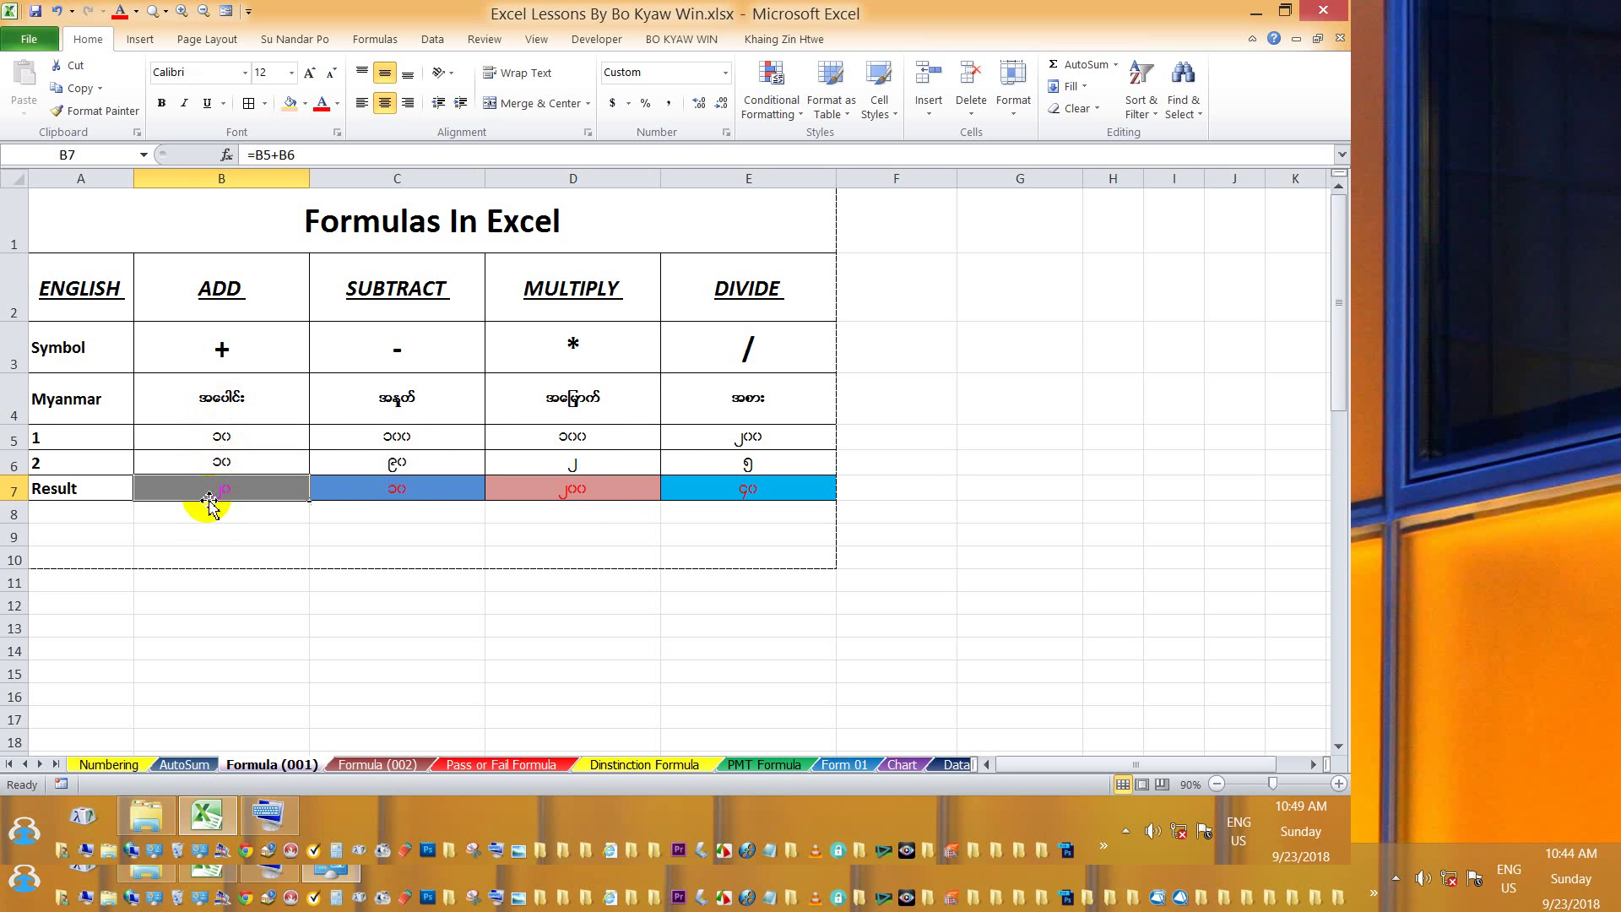
pyautogui.click(224, 439)
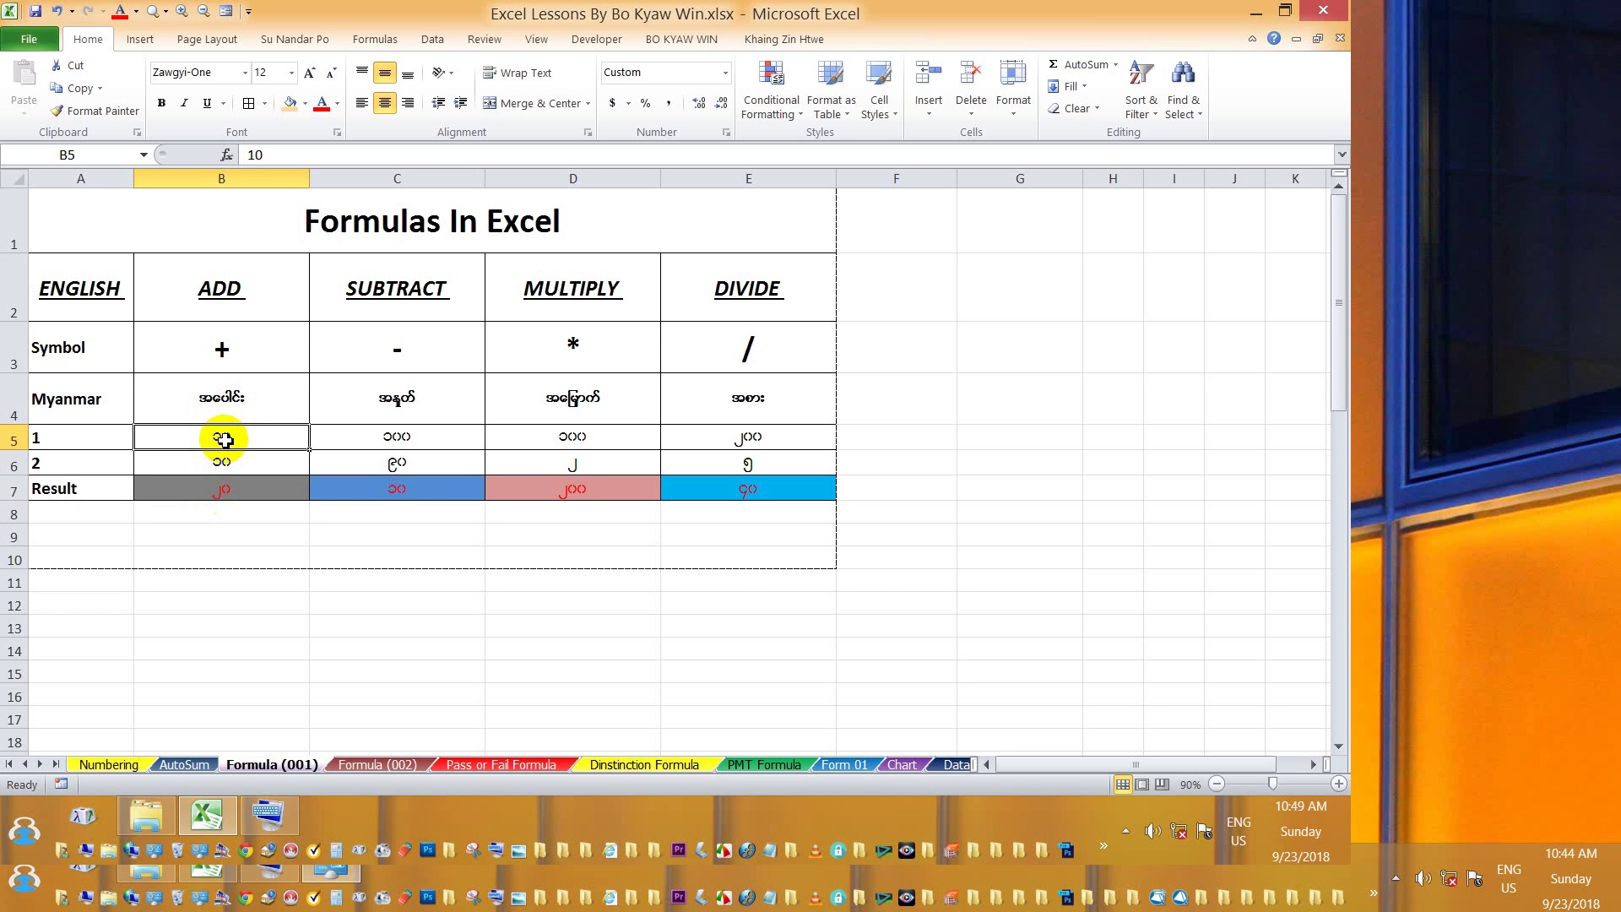
pyautogui.write('100')
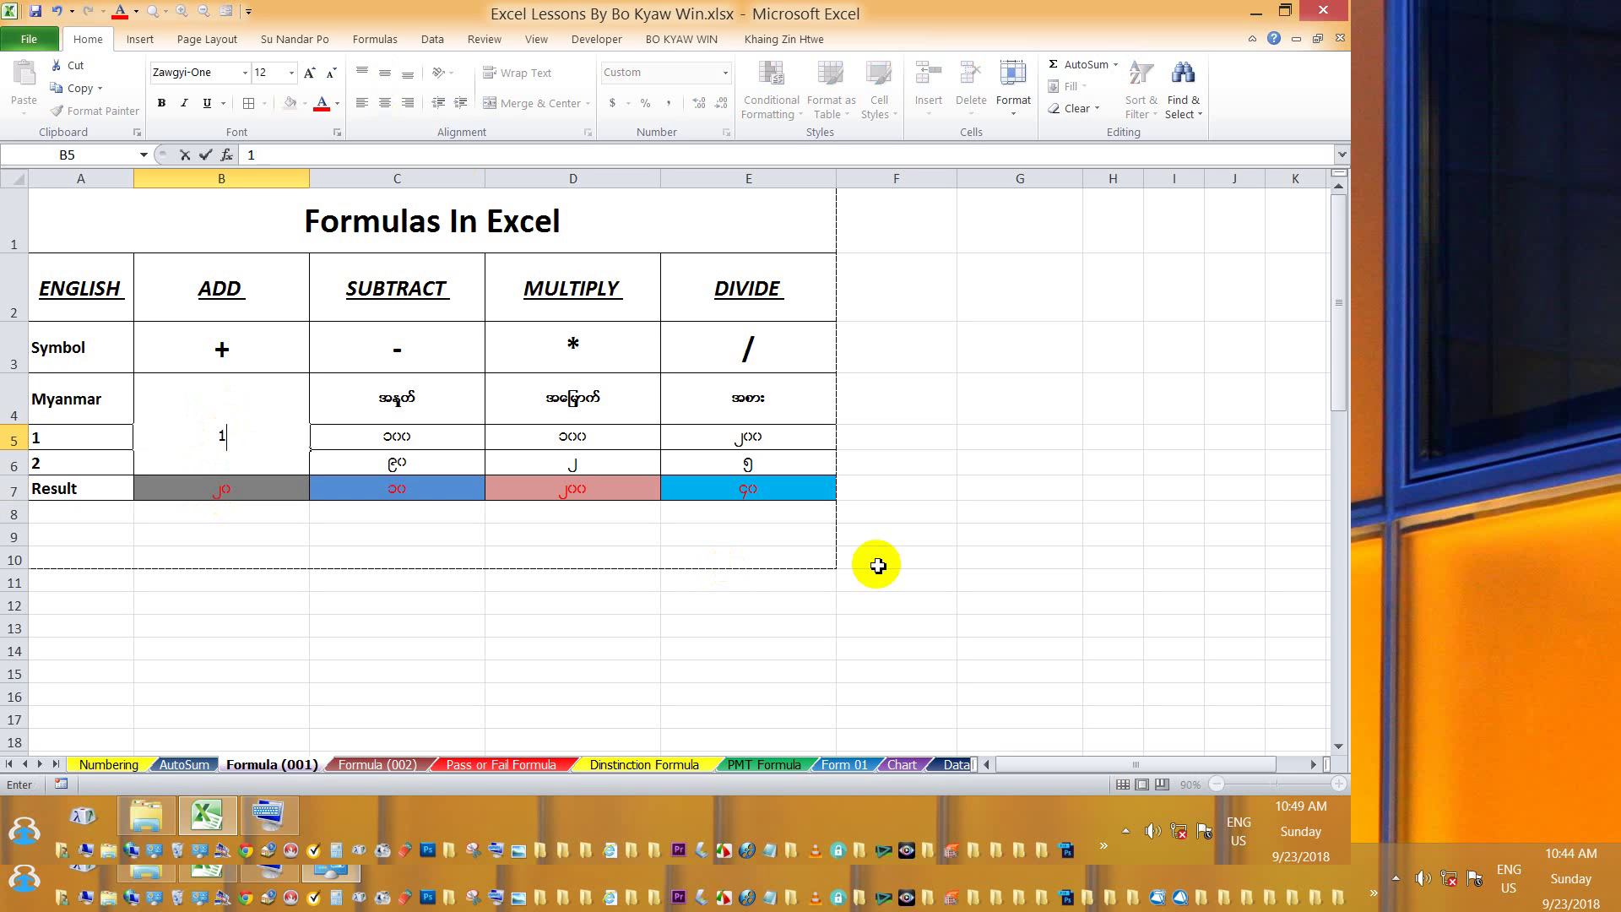
pyautogui.press('Return')
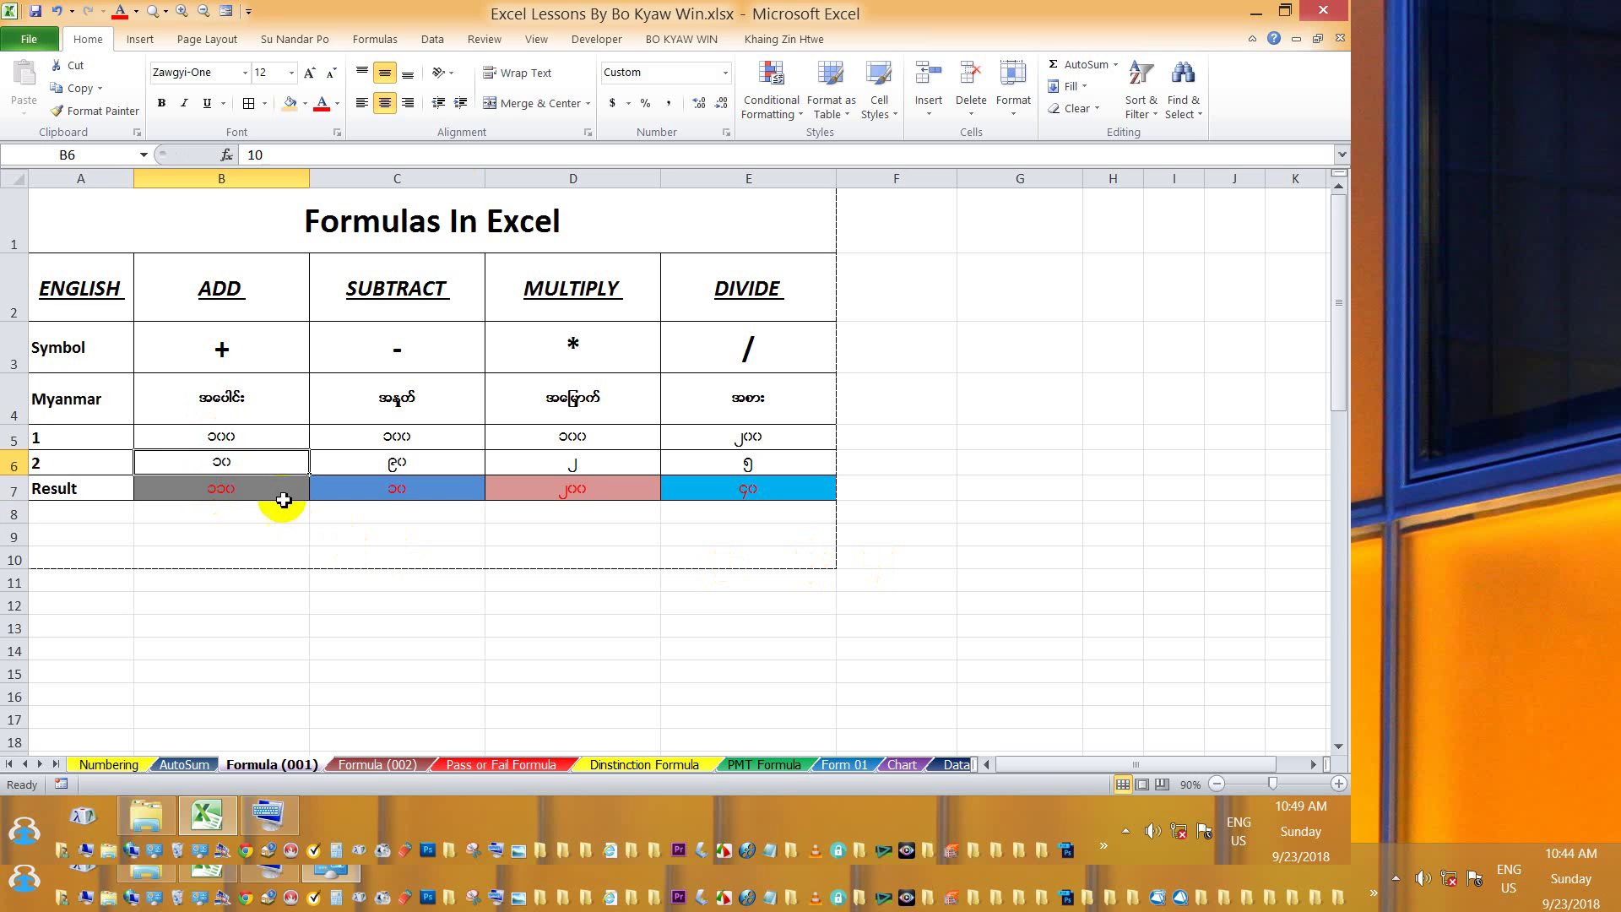
pyautogui.click(271, 486)
pyautogui.click(266, 441)
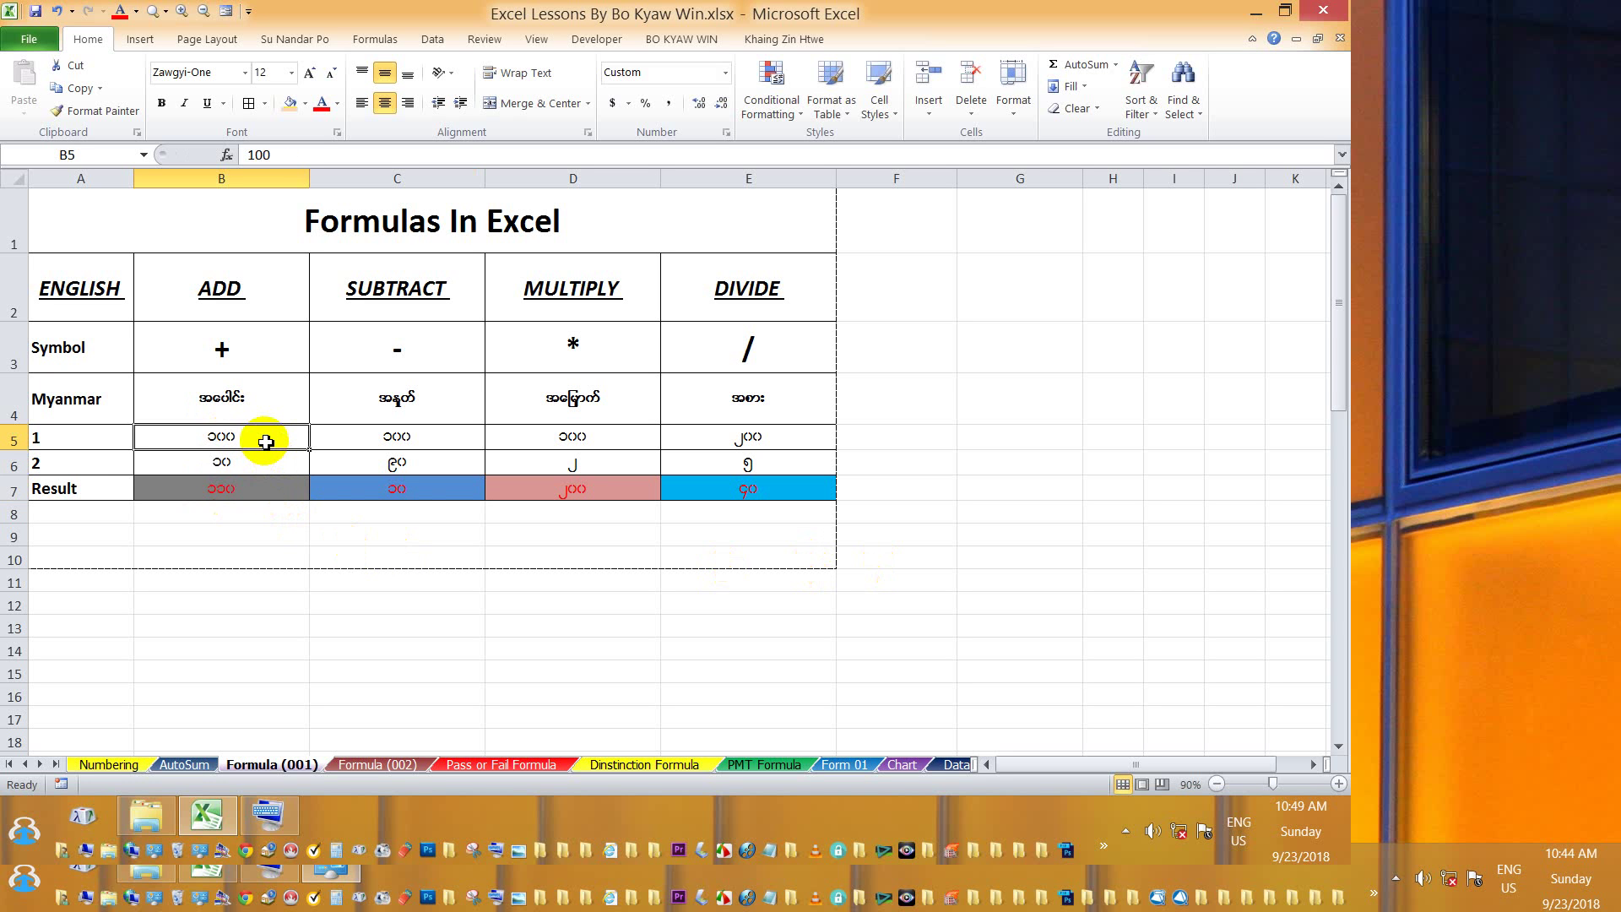
pyautogui.click(262, 460)
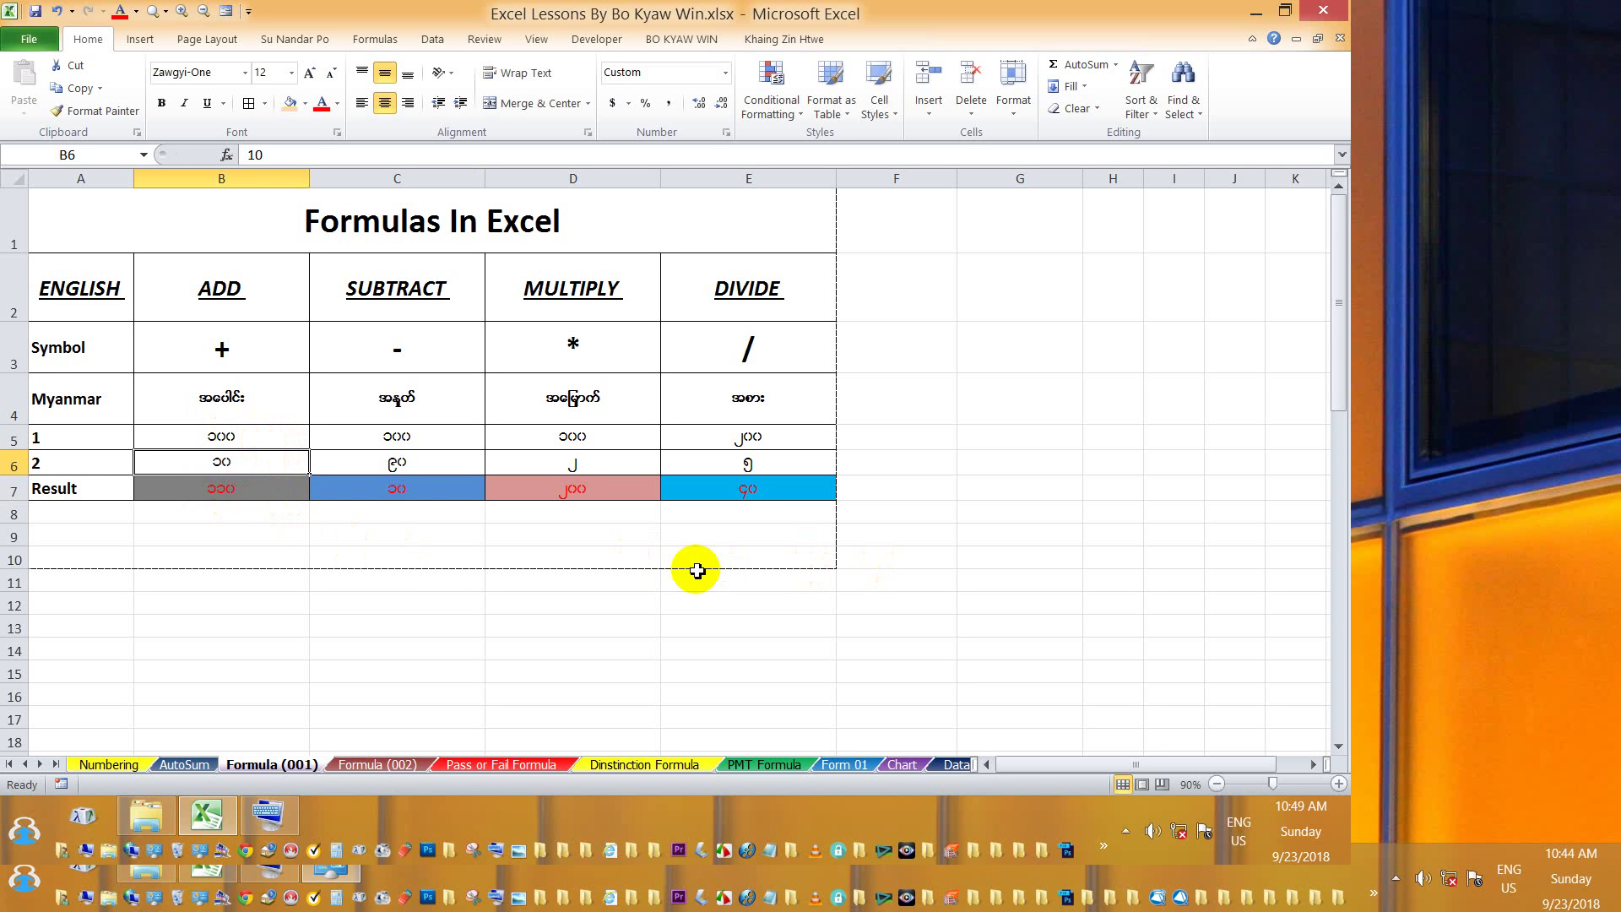
pyautogui.write('30')
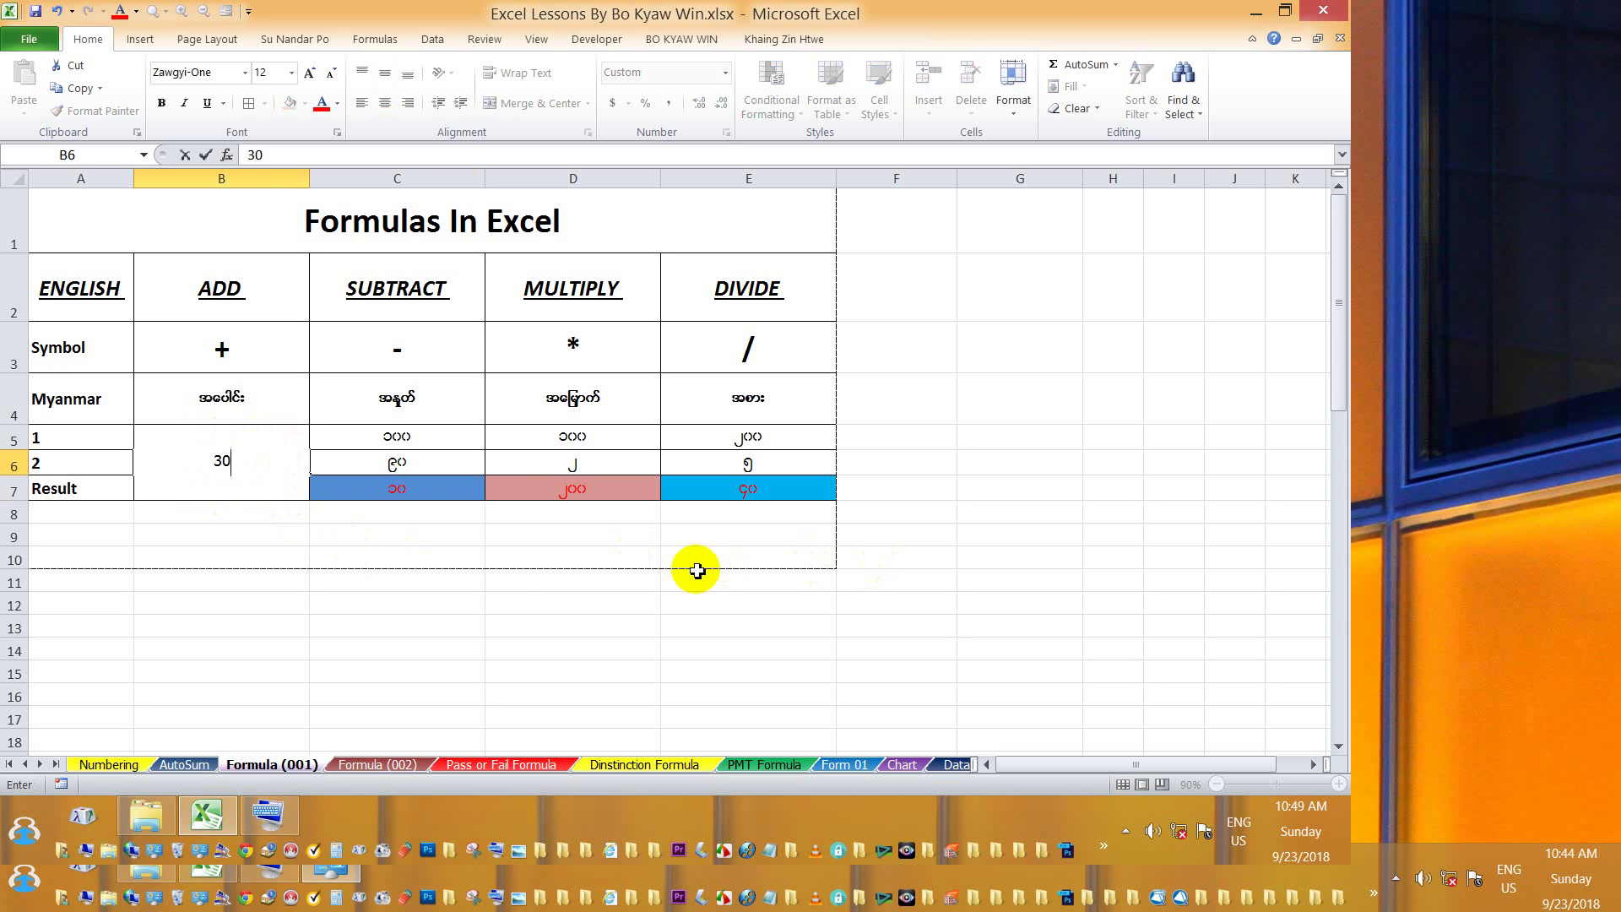
pyautogui.press('Return')
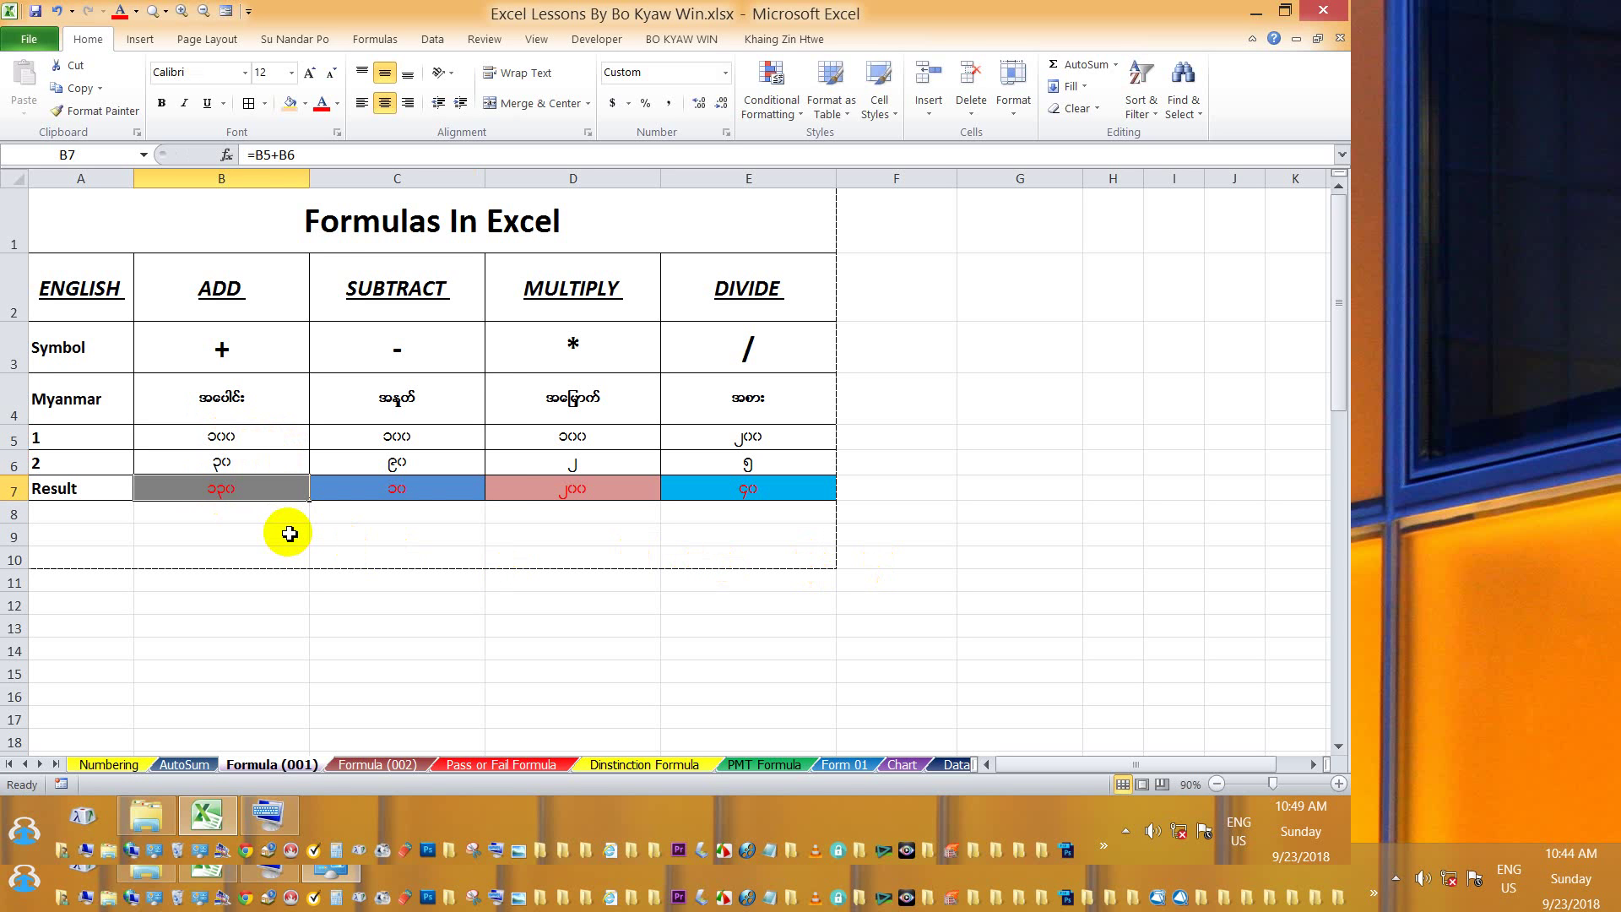
pyautogui.click(230, 283)
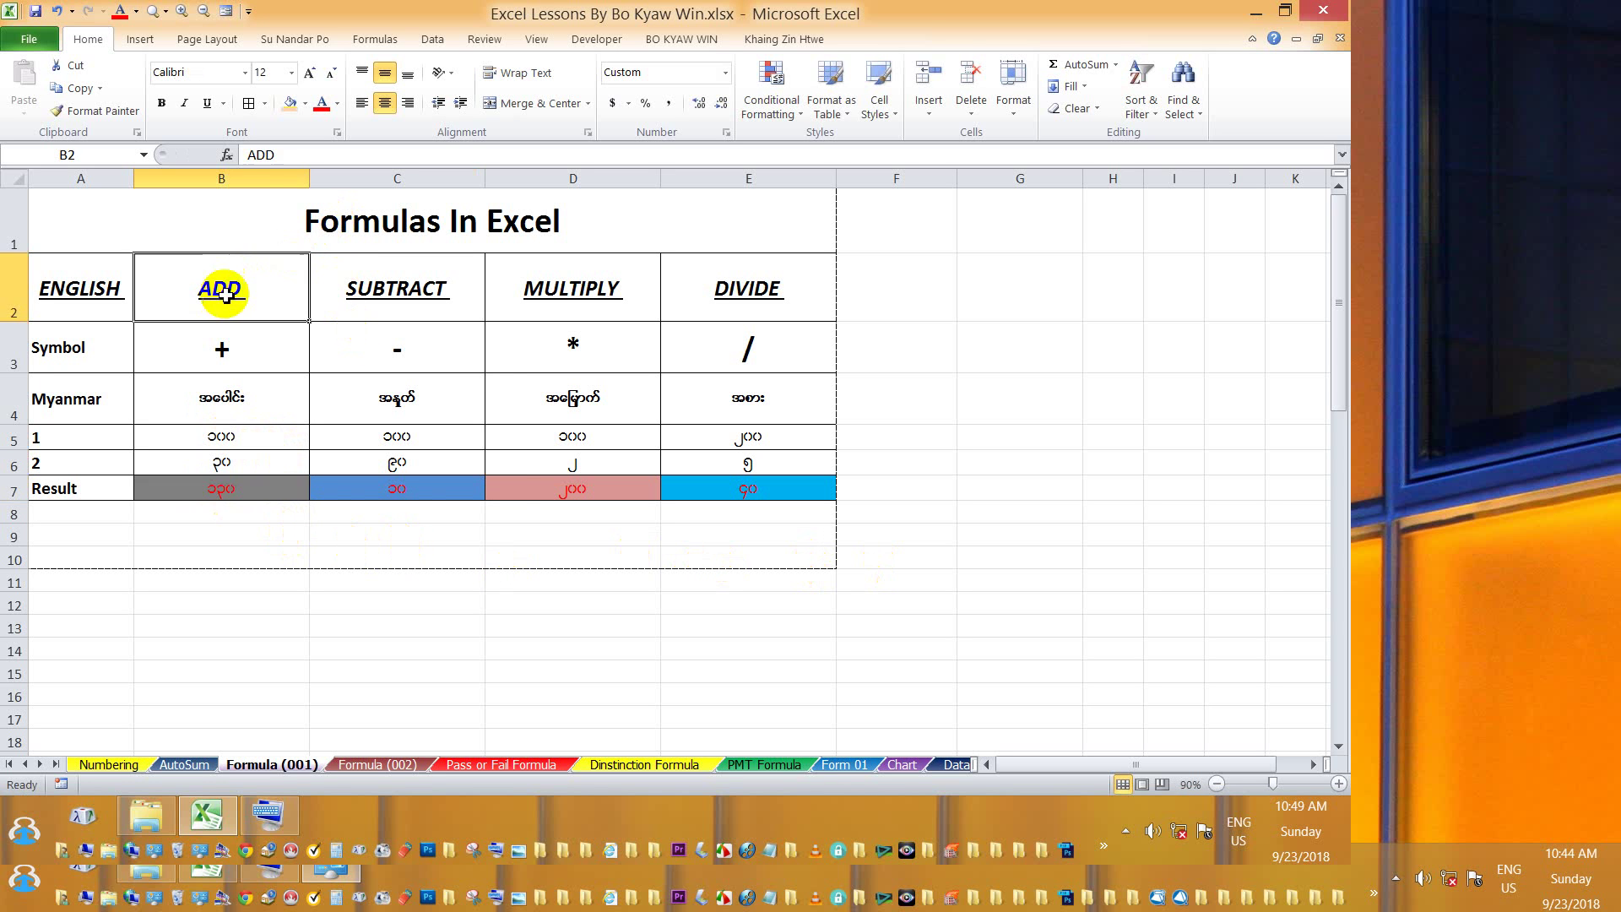
pyautogui.click(384, 305)
pyautogui.click(591, 297)
pyautogui.click(705, 298)
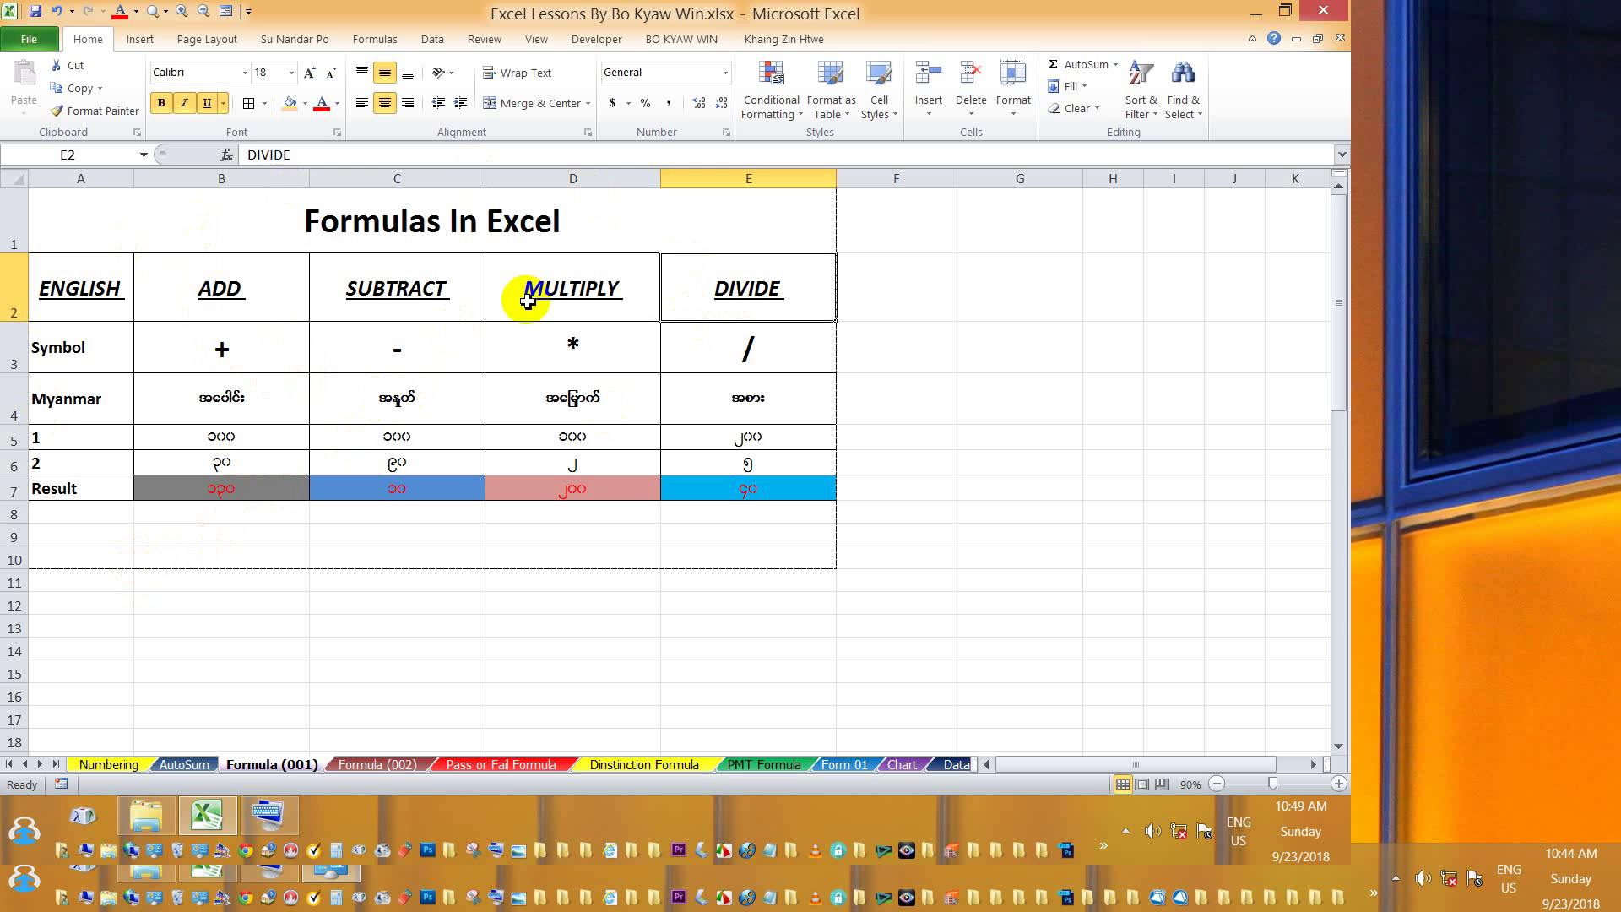
pyautogui.click(218, 299)
pyautogui.click(410, 306)
pyautogui.click(554, 289)
pyautogui.click(751, 306)
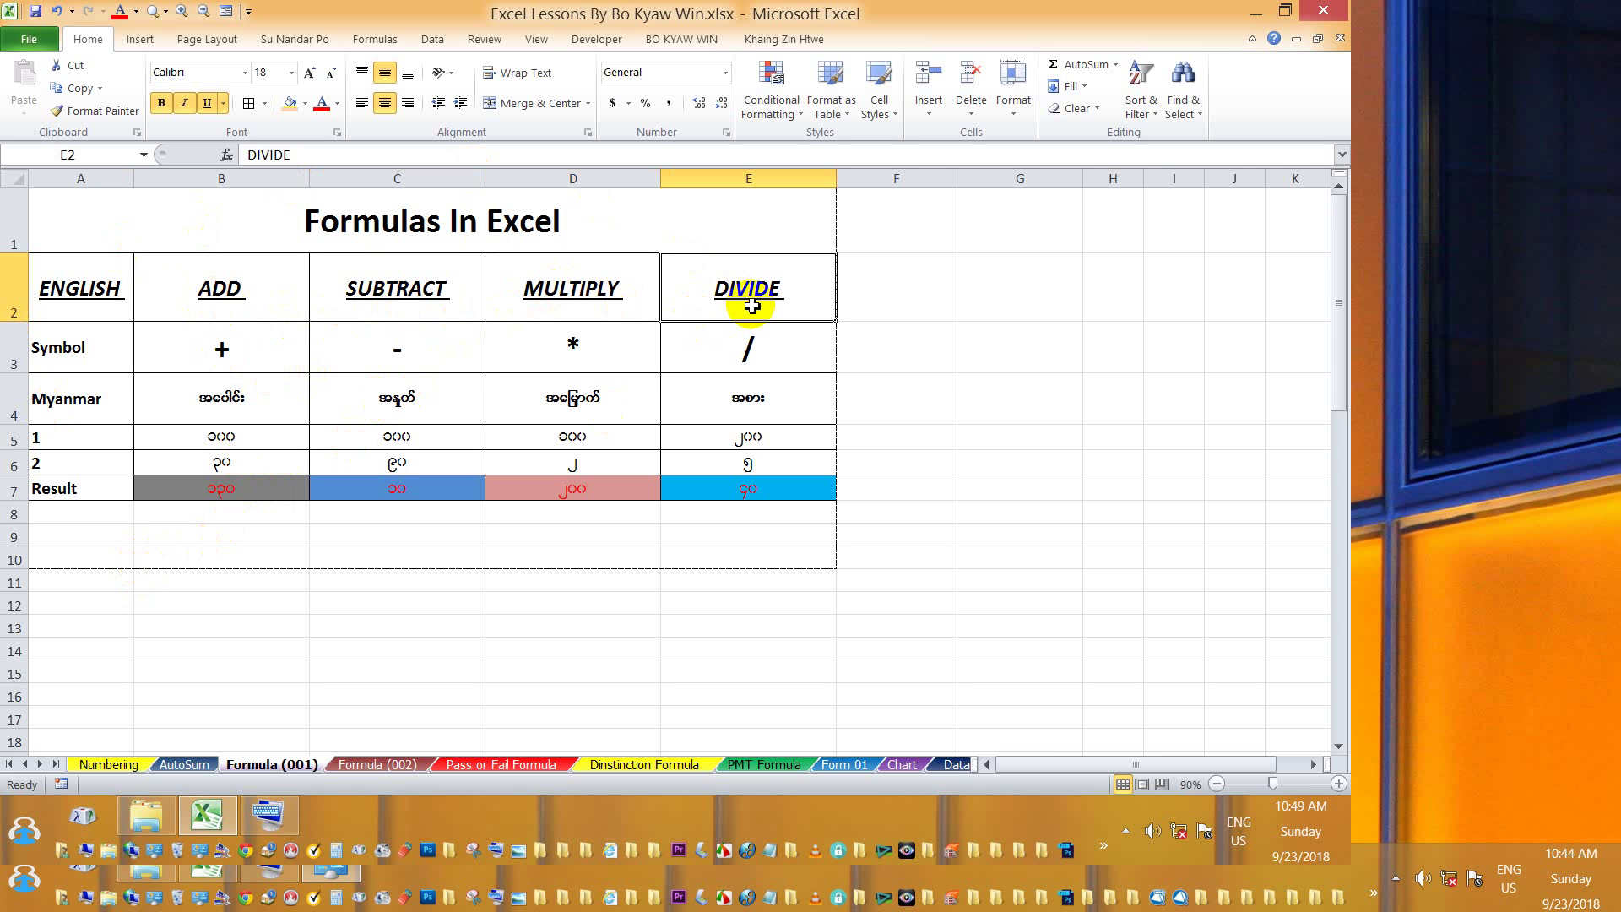